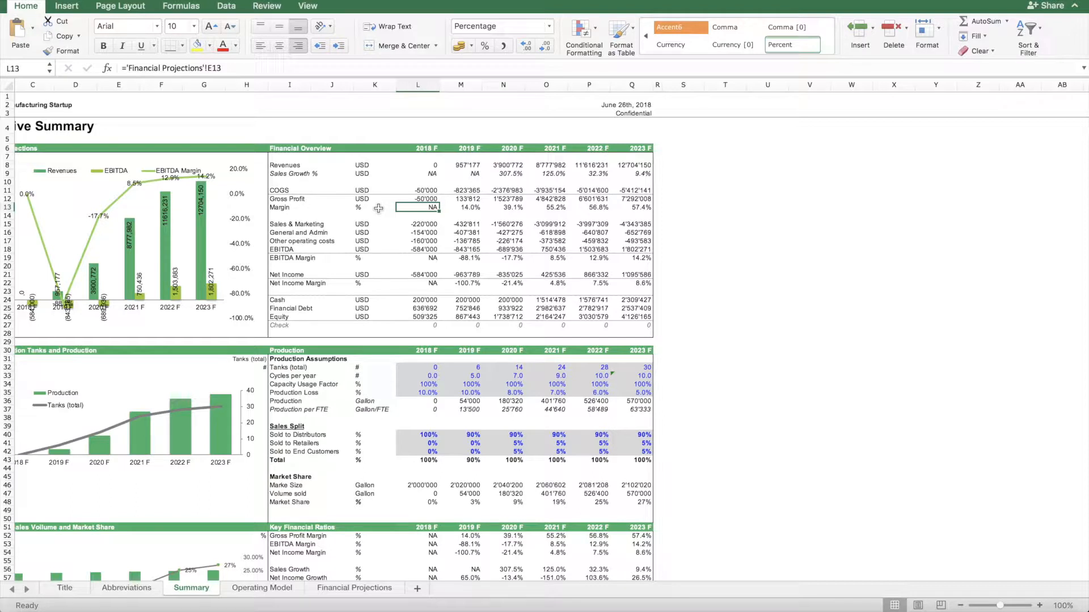
- Look over the Financial Projections sheet and return to the Summary sheet
scroll(378, 208, left, 2)
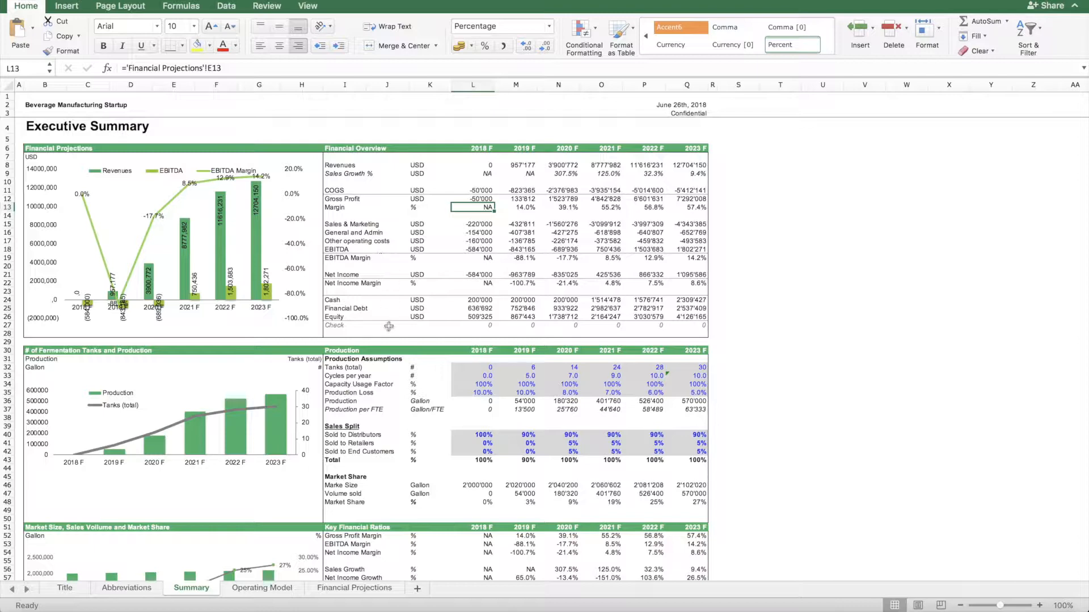
click(390, 595)
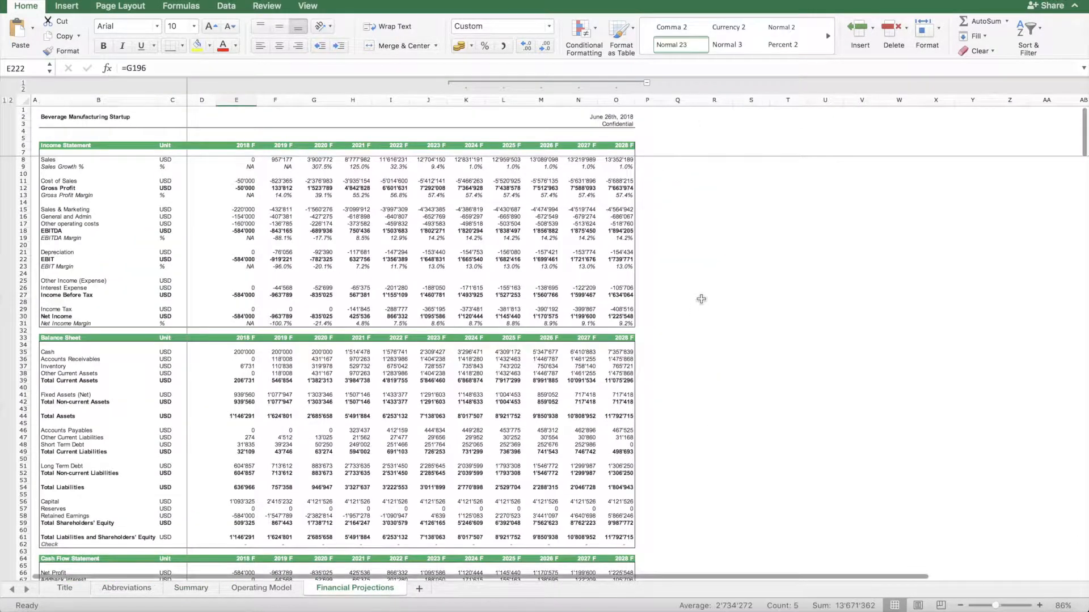
click(193, 590)
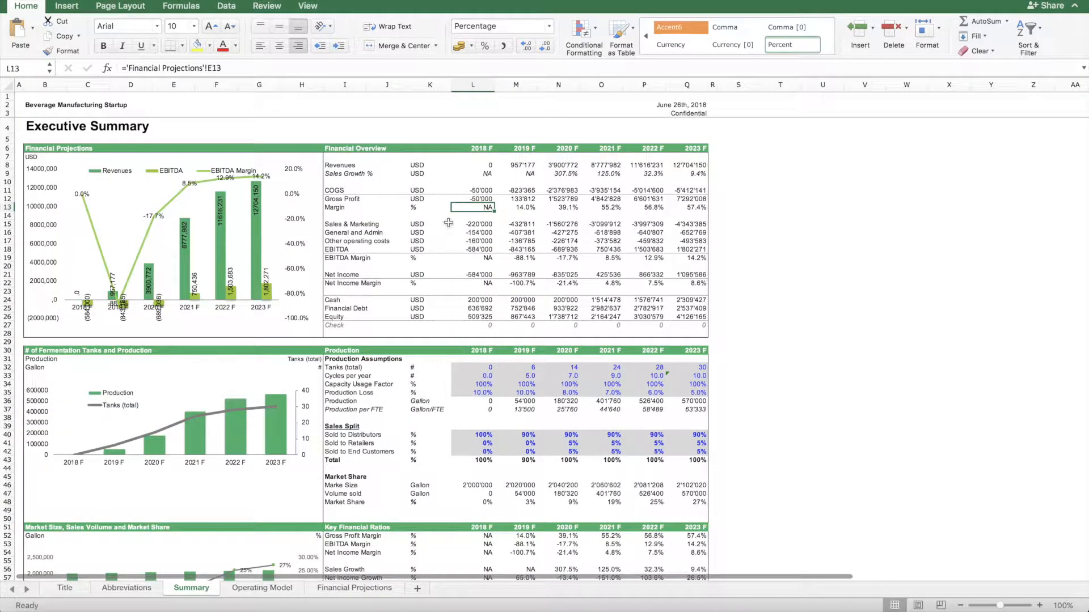
- Highlight the 2019 F to 2023 F forecast columns on the Summary sheet and look over the sections below
click(475, 88)
drag(515, 84, 689, 86)
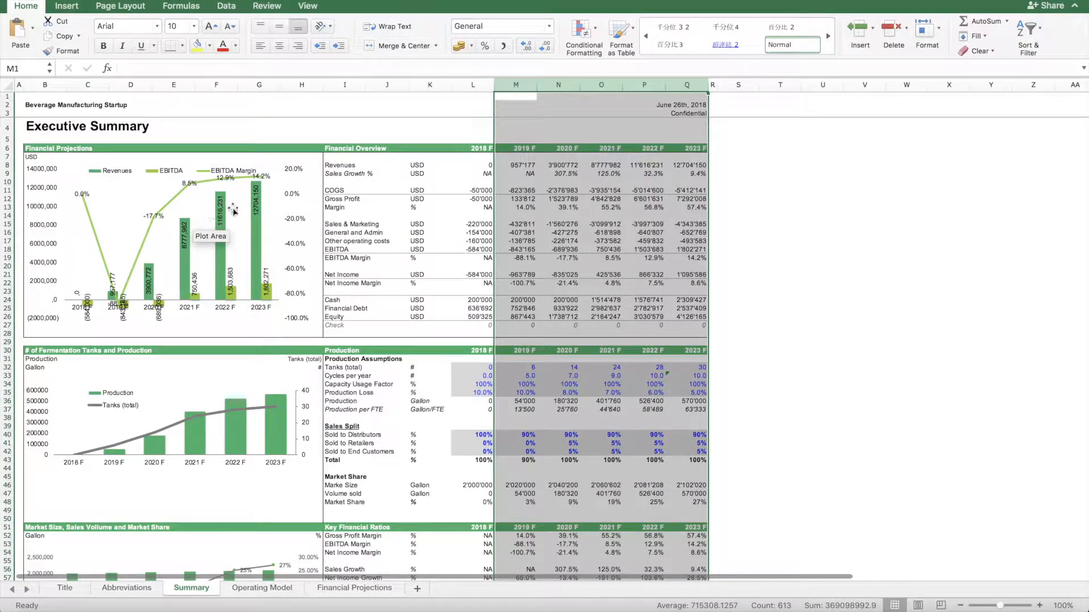
click(602, 215)
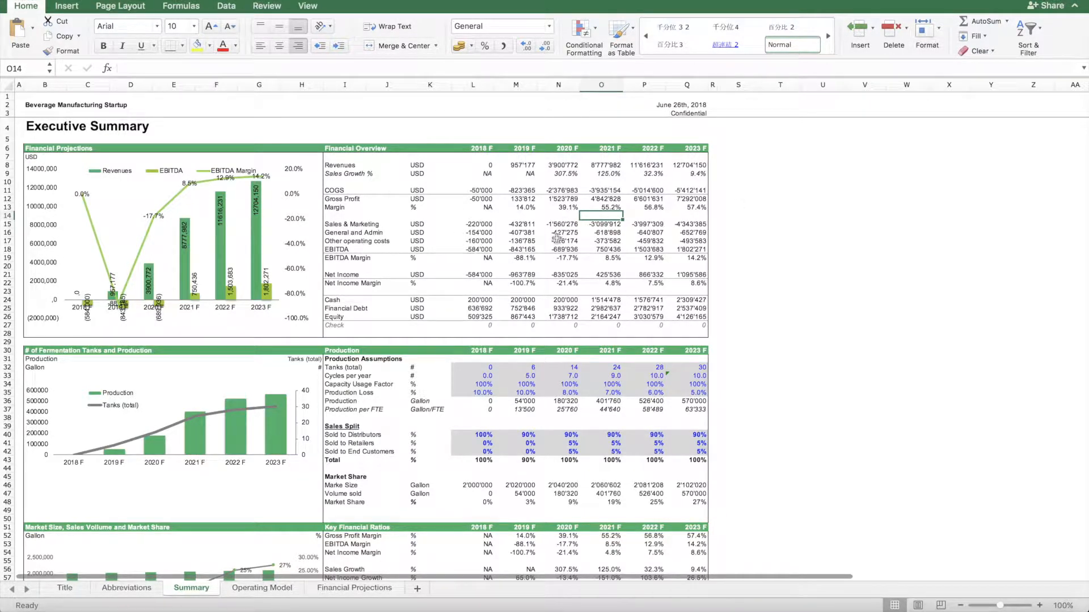
scroll(526, 294, down, 5)
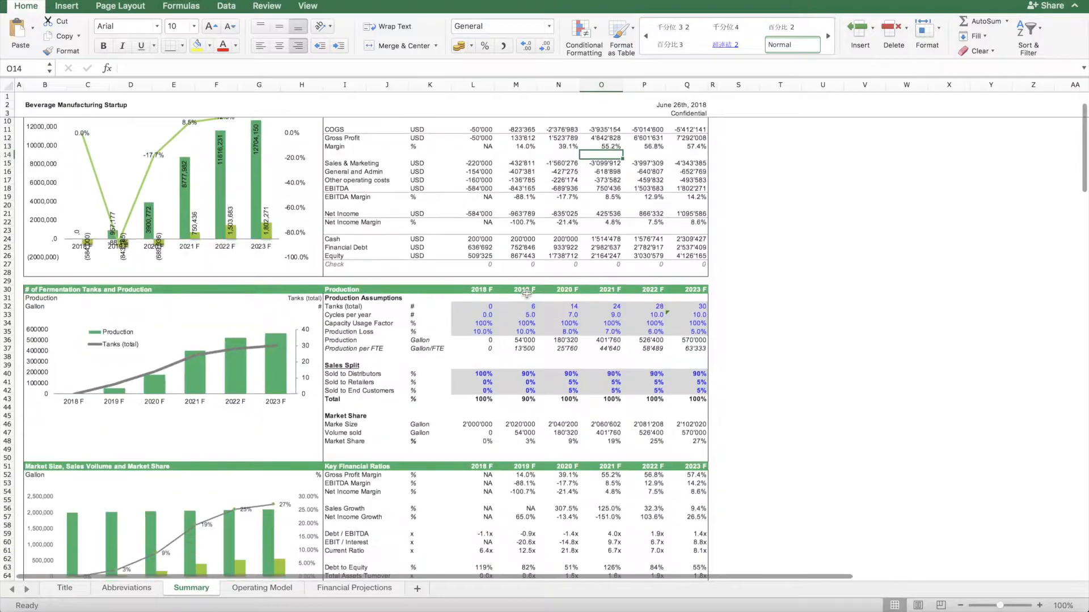
scroll(527, 294, up, 3)
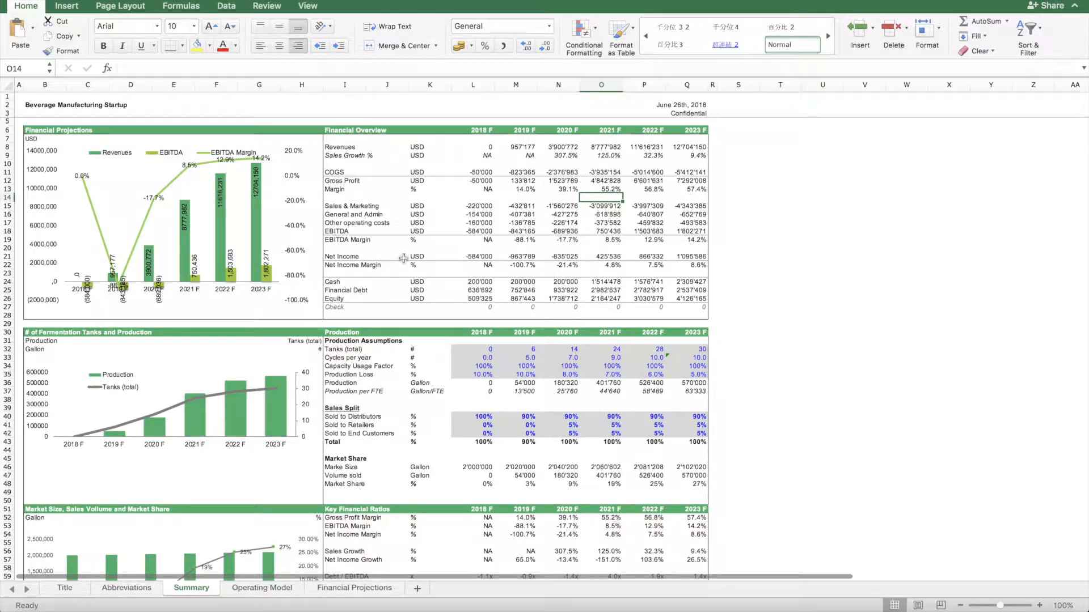
- Highlight the Revenues through Margin rows of the Financial Overview and skim the remaining summary sections
click(332, 147)
drag(332, 147, 704, 192)
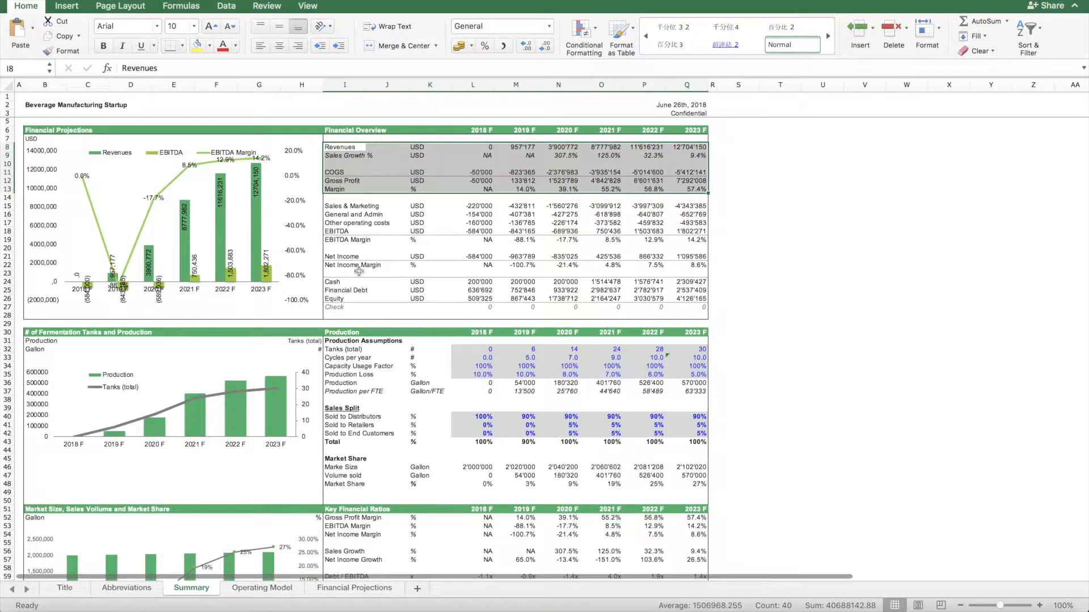
scroll(362, 271, down, 10)
scroll(362, 271, up, 10)
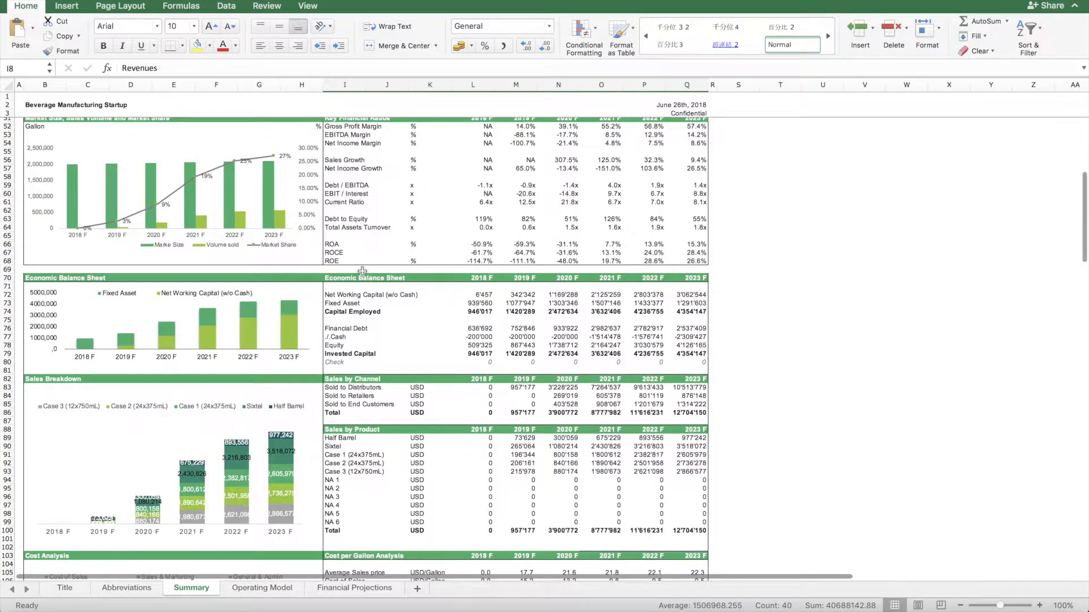
scroll(380, 247, right, 2)
scroll(380, 247, up, 4)
scroll(408, 250, right, 1)
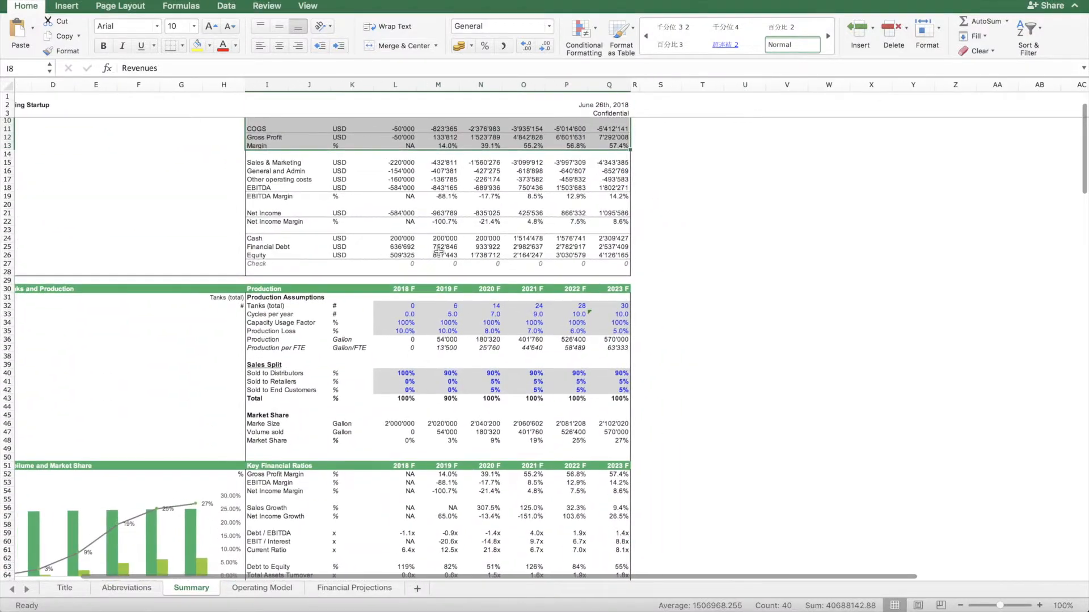
scroll(438, 251, up, 3)
scroll(439, 252, left, 2)
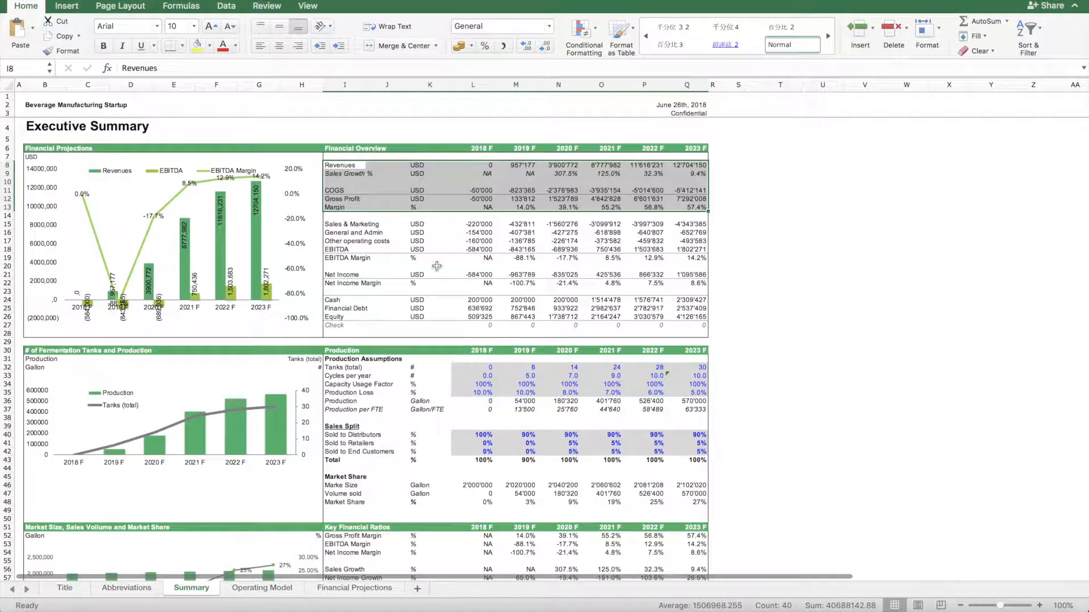
- Inspect the Project IRR, Levered IRR and Funding Required cells in the DCF Value section
scroll(437, 266, down, 17)
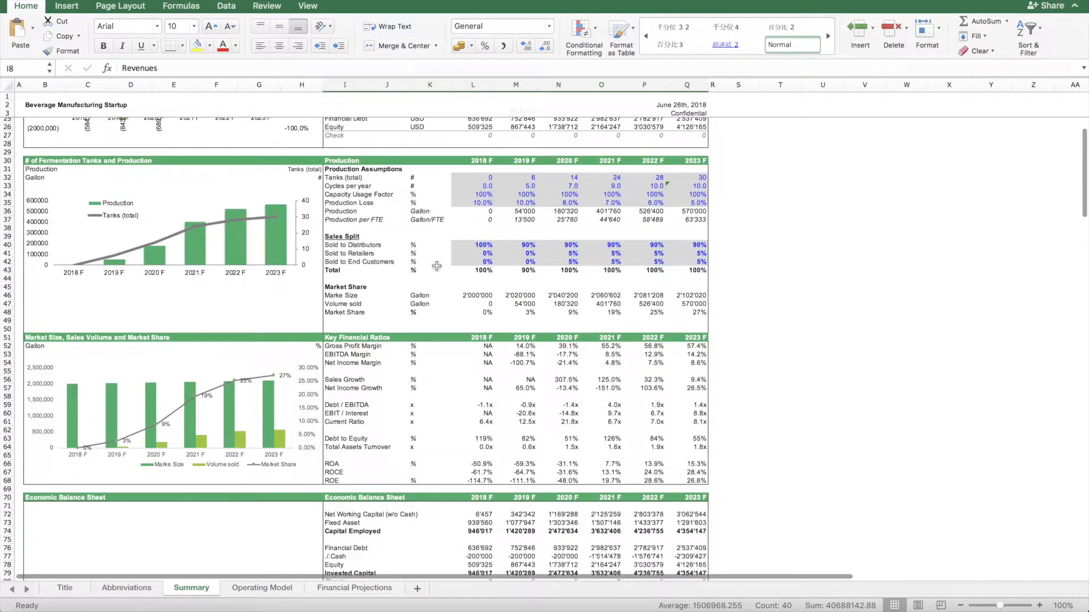
scroll(437, 266, down, 20)
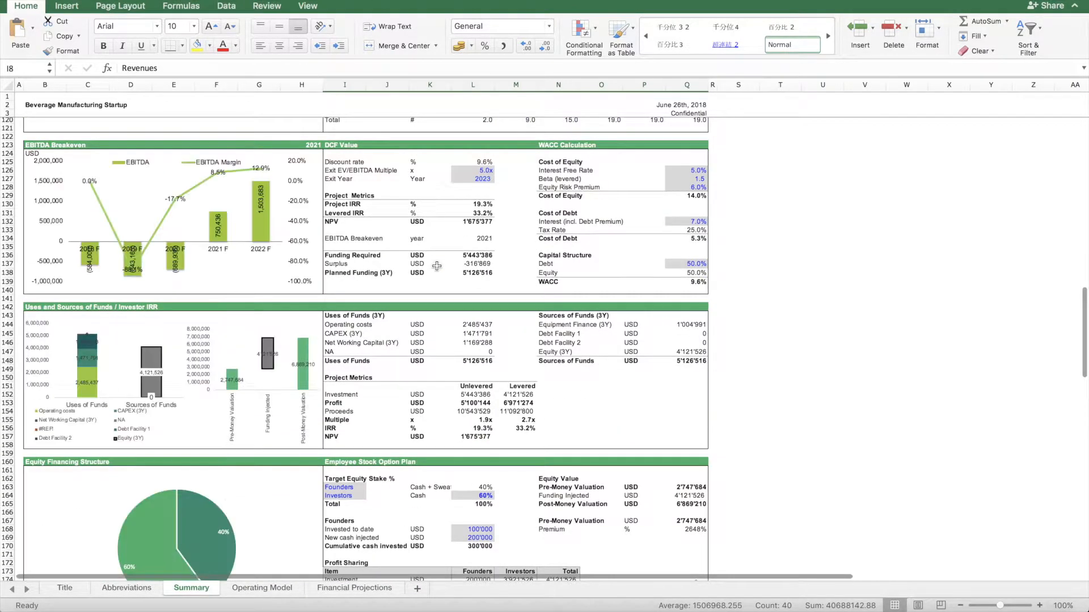
scroll(437, 266, up, 1)
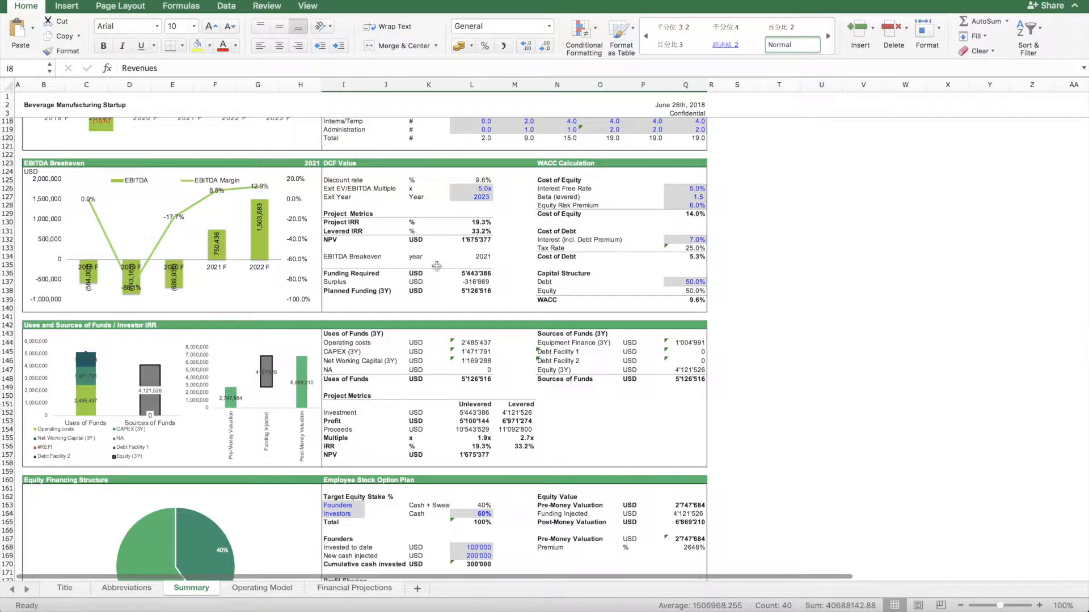
click(476, 222)
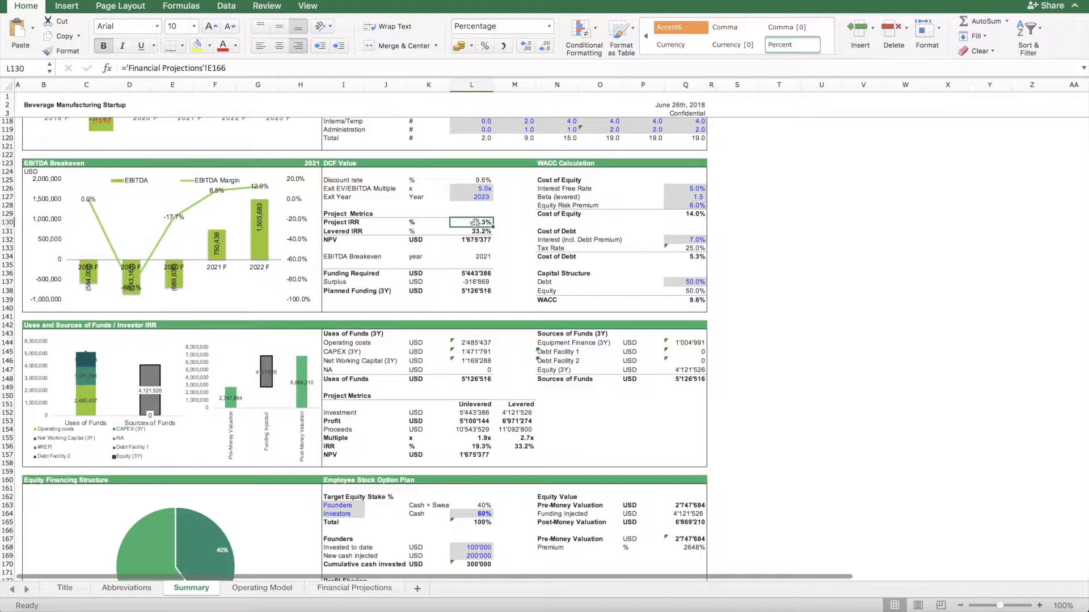
click(333, 231)
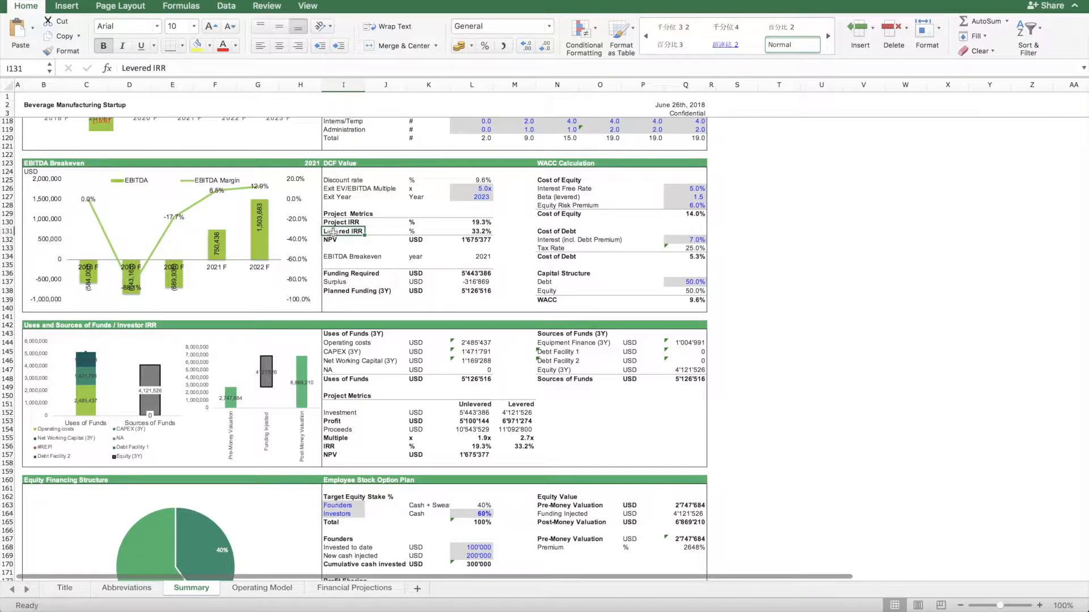
click(485, 231)
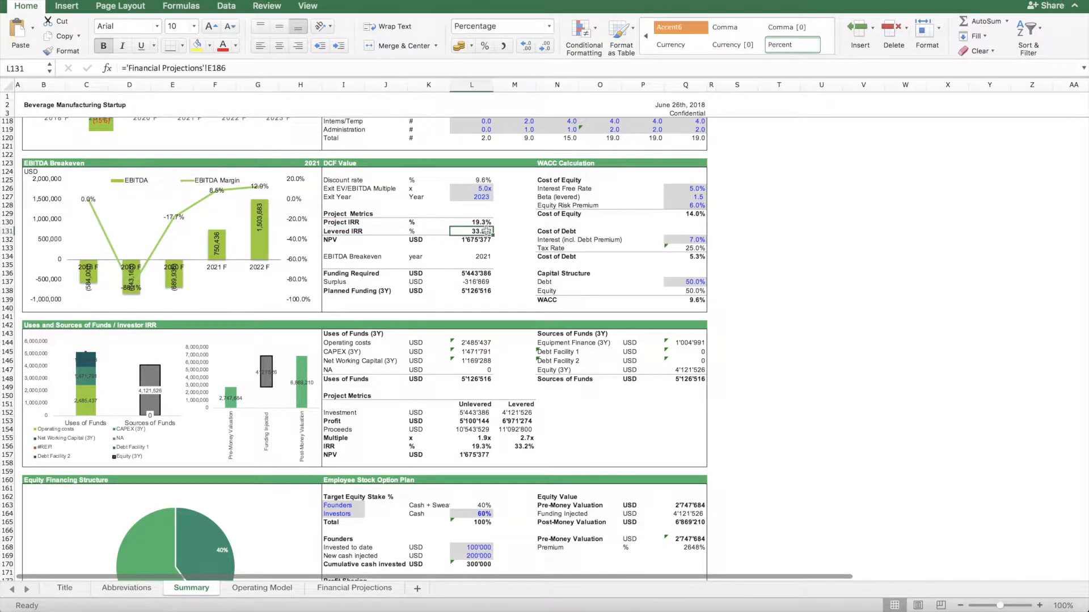
click(481, 274)
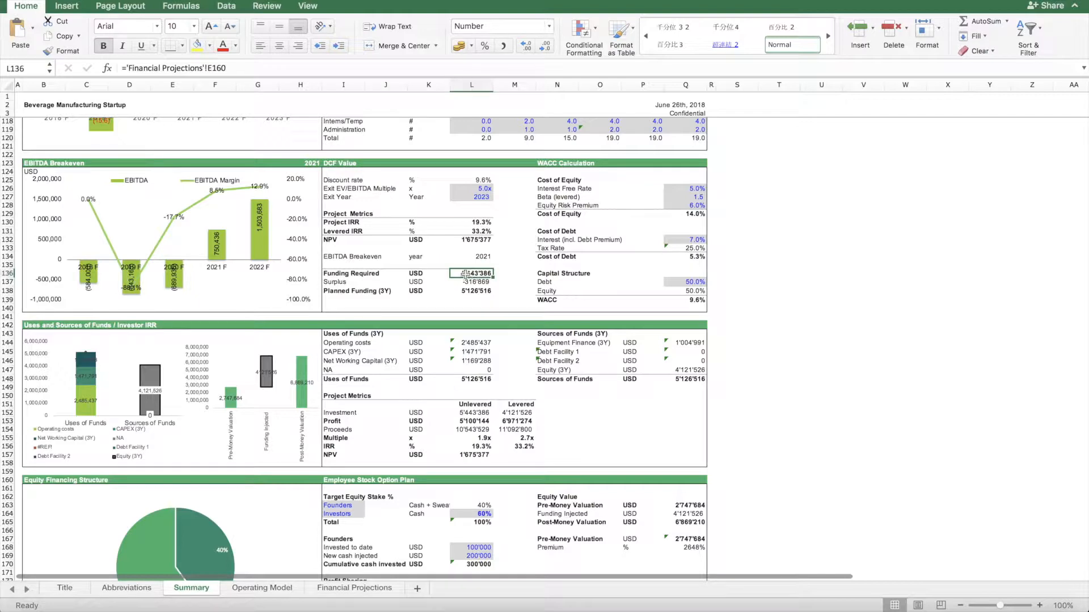
- Inspect the Equipment Finance, Debt Facility 1 and Equity (3Y) entries under Sources of Funds
scroll(474, 316, down, 4)
scroll(681, 251, up, 1)
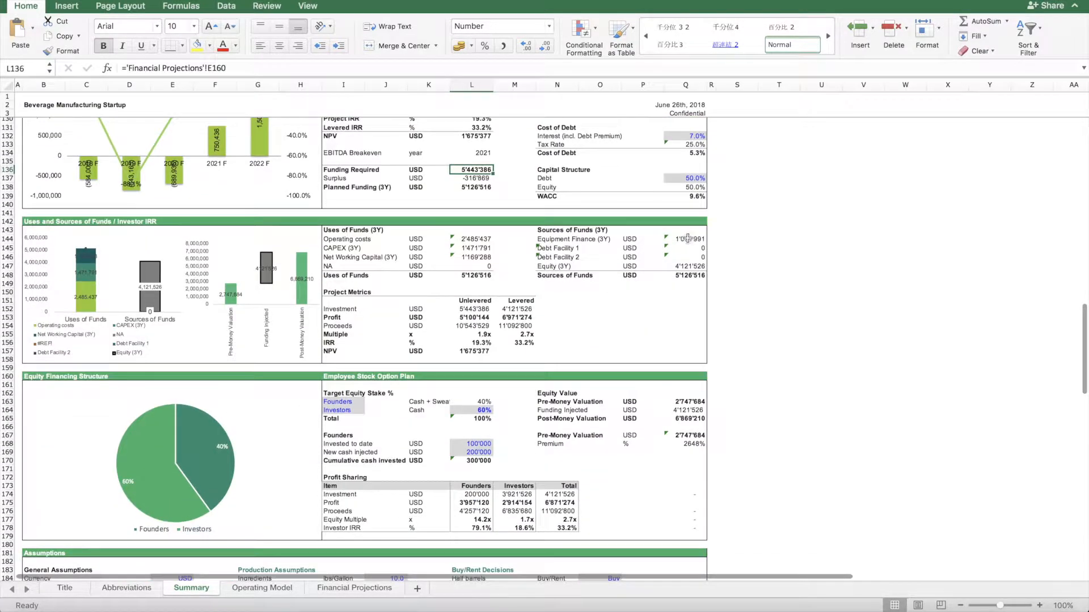
click(544, 240)
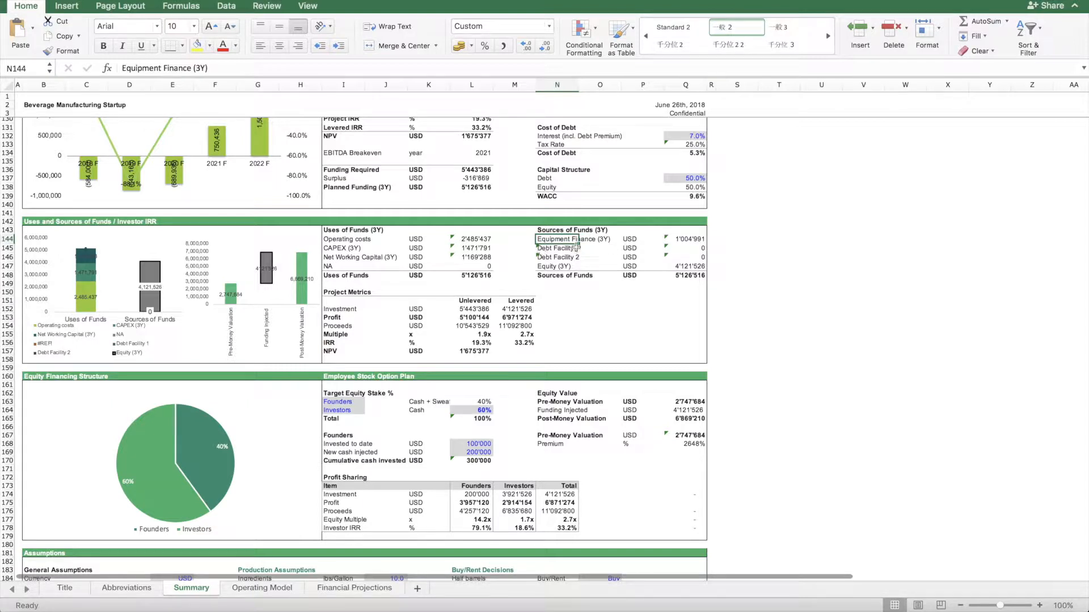
click(557, 249)
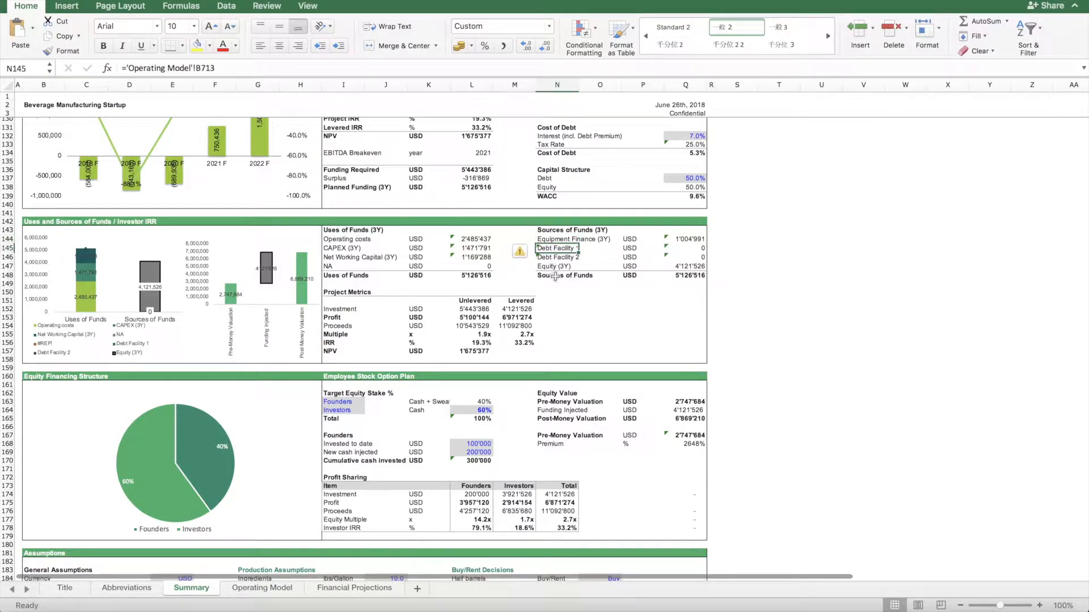
click(678, 266)
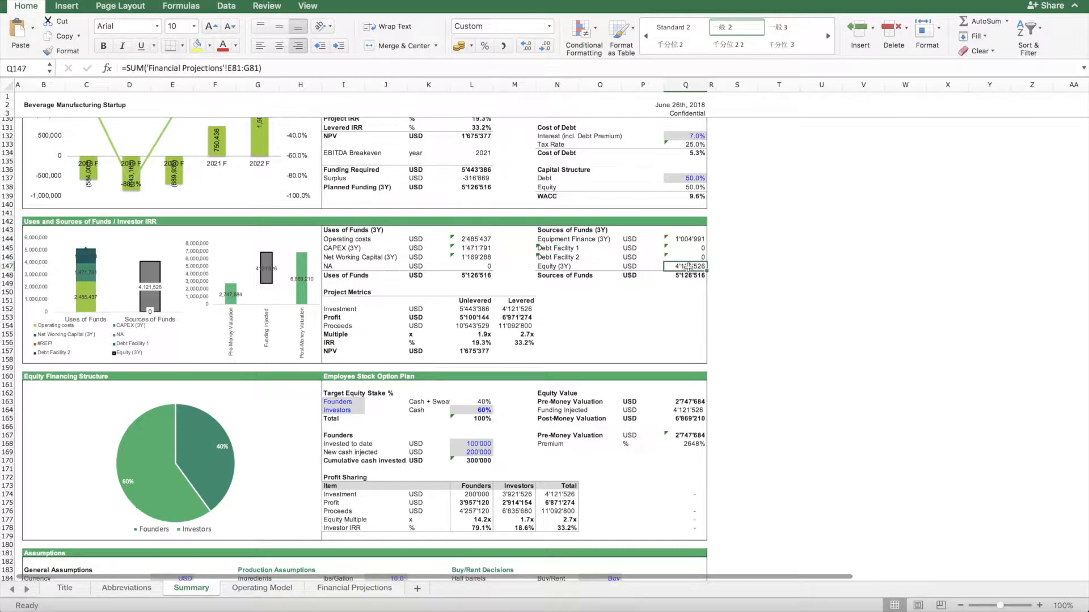
- Set the Investors' target equity stake to 50% in the Employee Stock Option Plan
scroll(537, 291, right, 1)
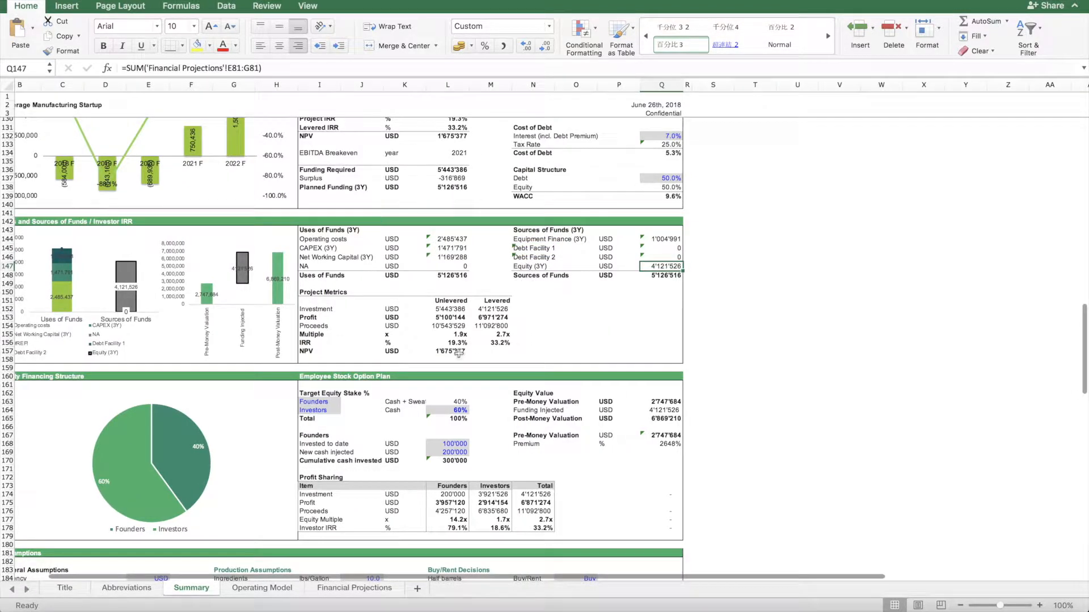
scroll(418, 291, down, 5)
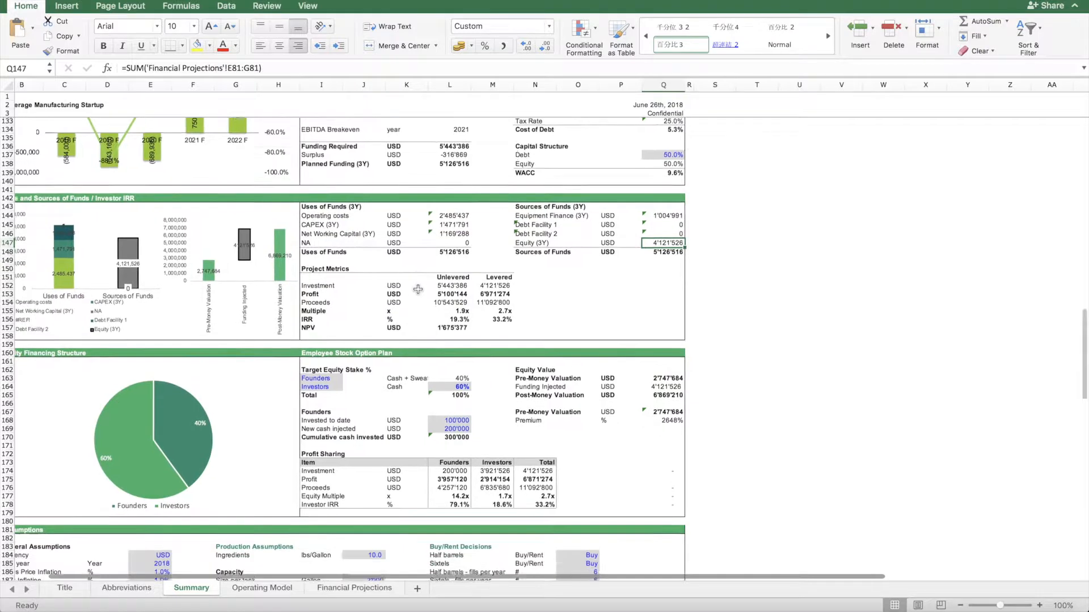
scroll(418, 290, left, 1)
scroll(418, 290, up, 2)
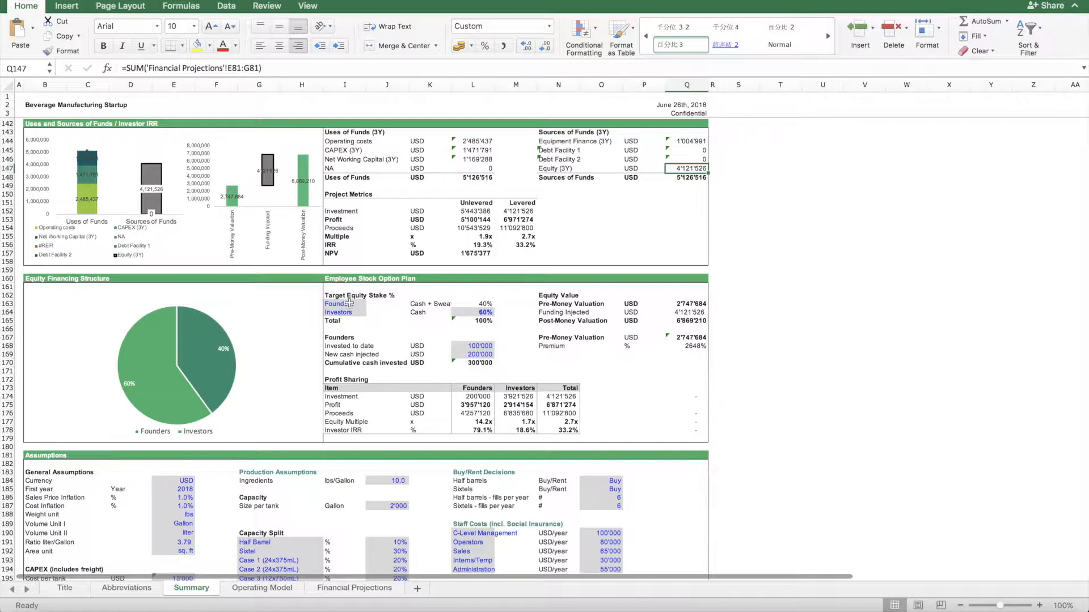
click(483, 314)
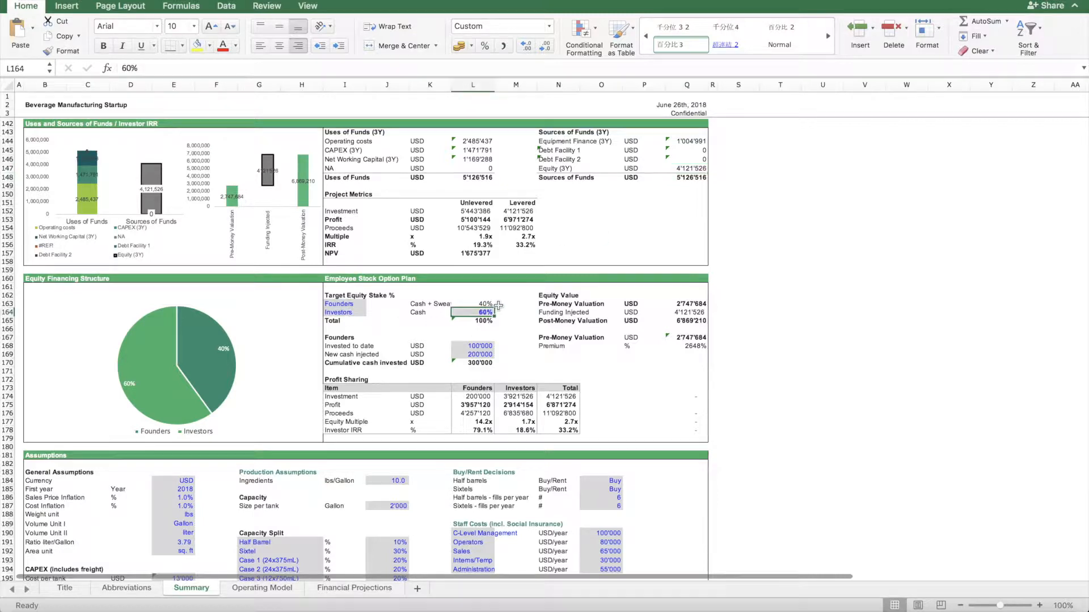
text(50)
key(Return)
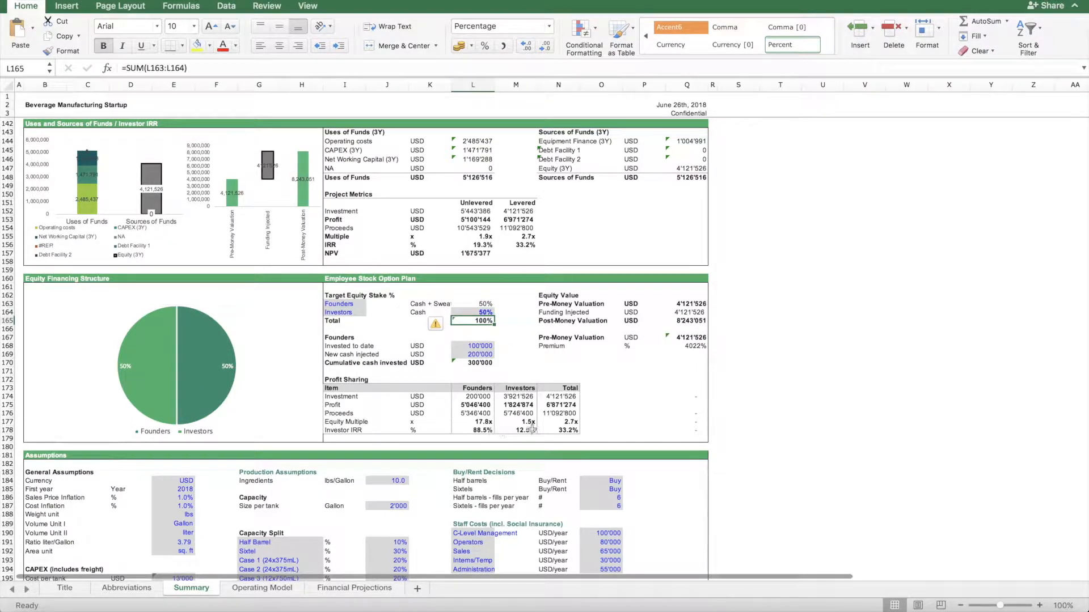
- Set the Investors' target equity stake back to 60%
click(486, 312)
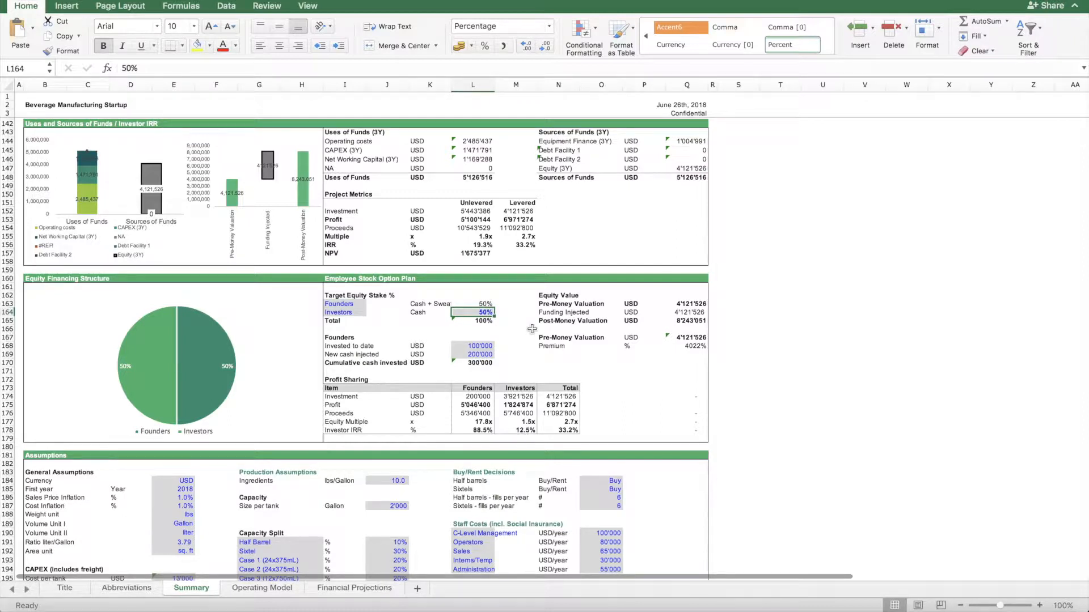
text(60)
key(Return)
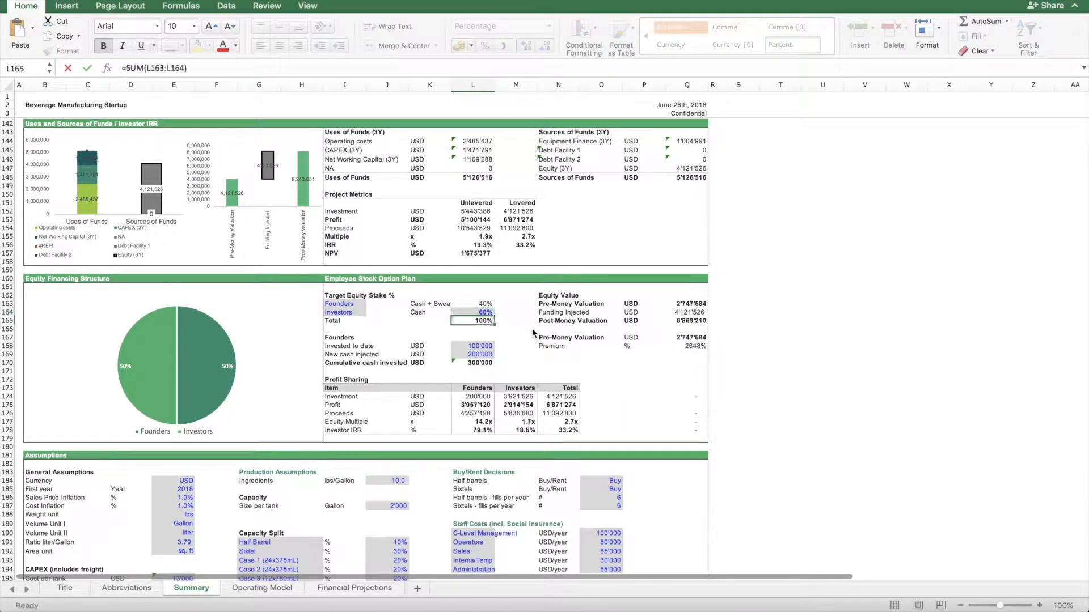
click(486, 312)
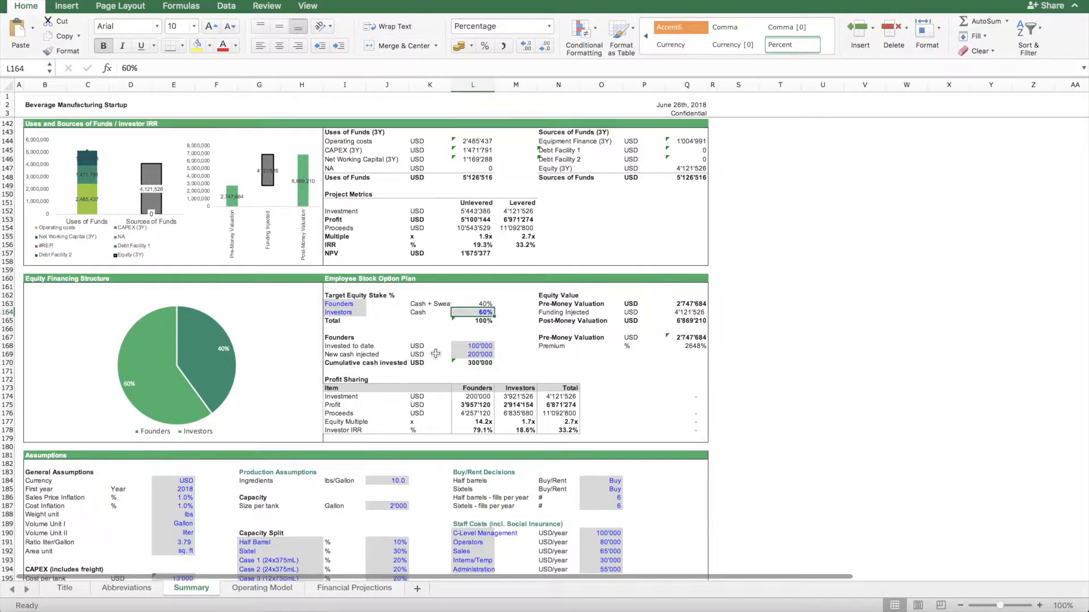
- Set the 2020 total number of tanks under Production Assumptions to 14 and review the Financial Projections
scroll(477, 361, up, 1)
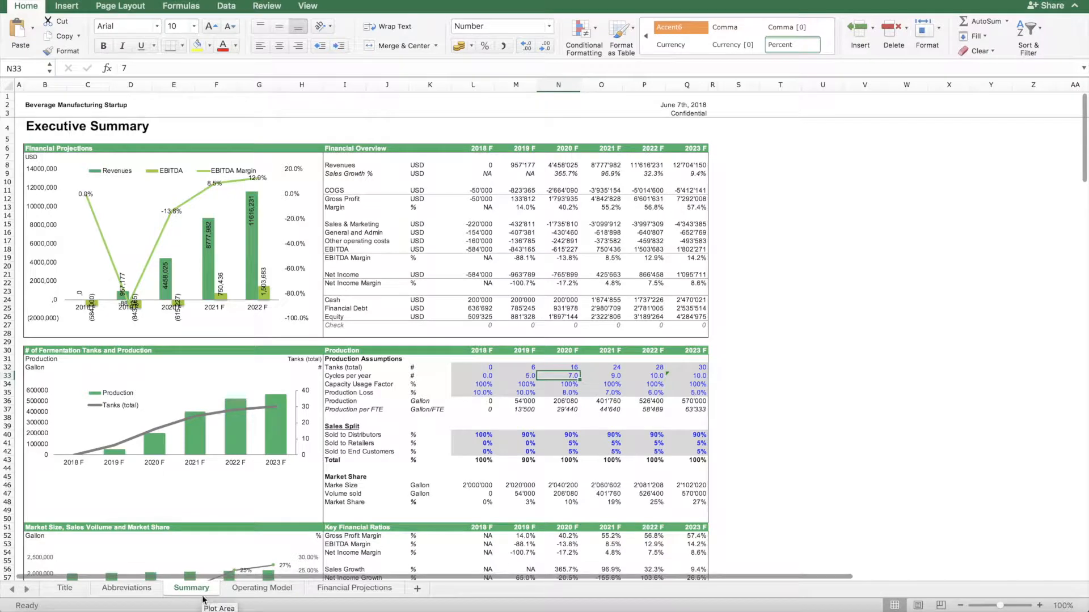
scroll(548, 234, down, 5)
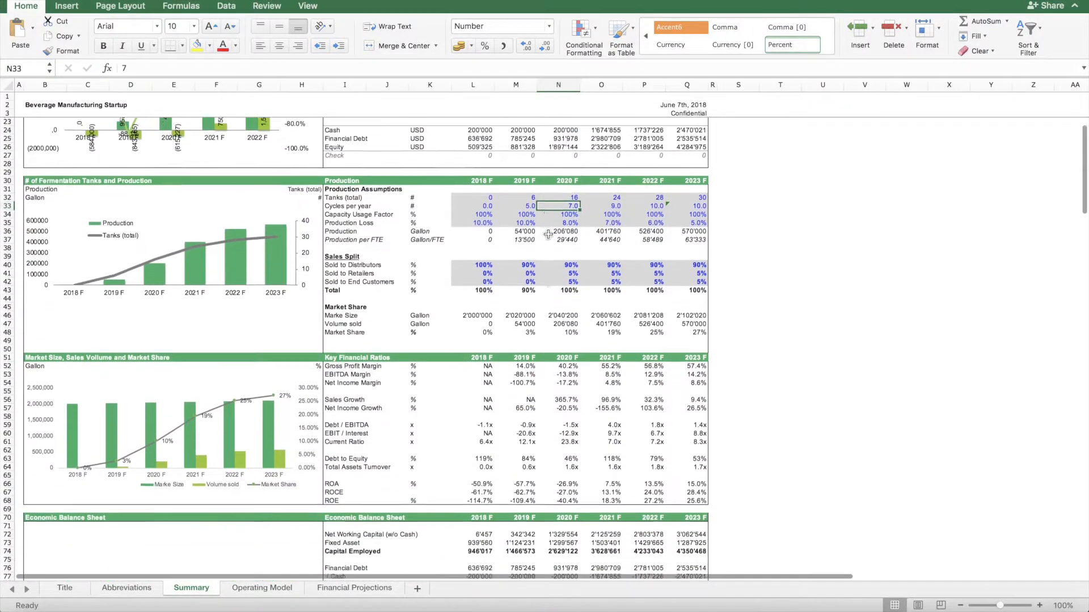
scroll(548, 234, up, 5)
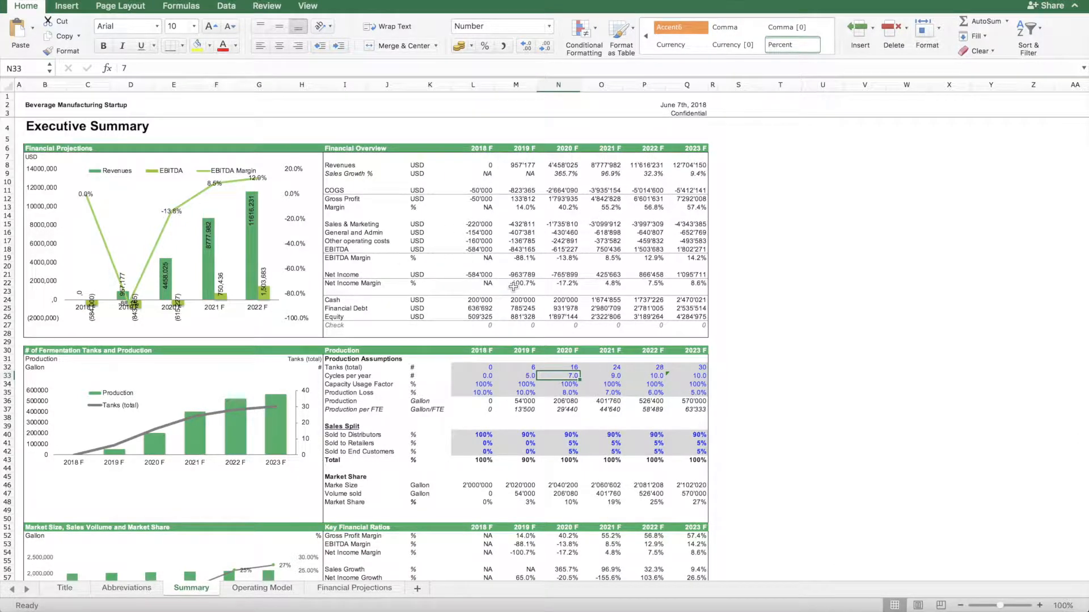
scroll(515, 286, down, 3)
scroll(515, 286, down, 1)
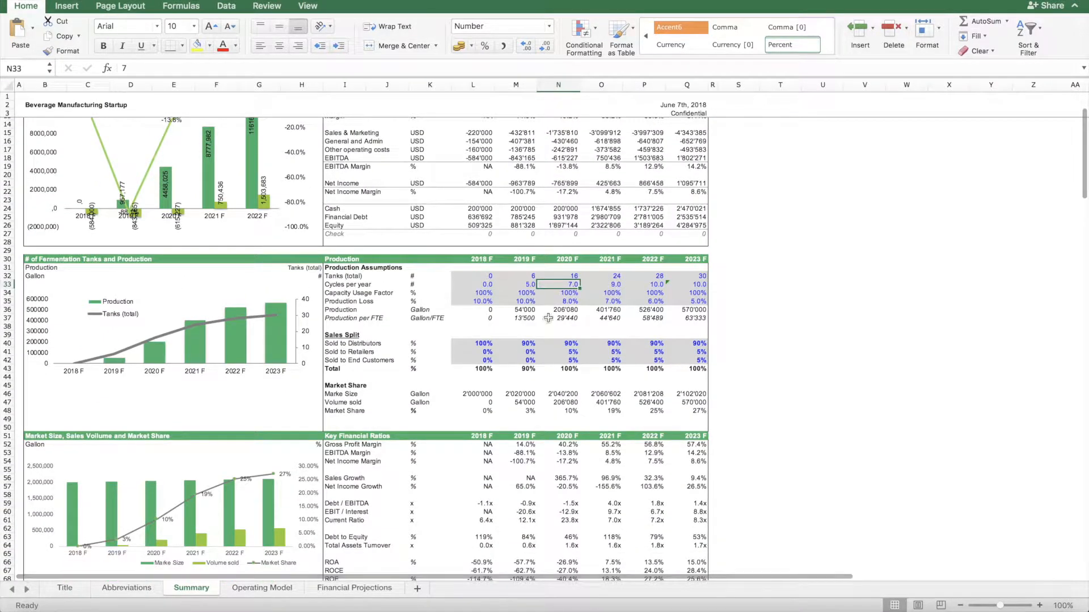
click(560, 276)
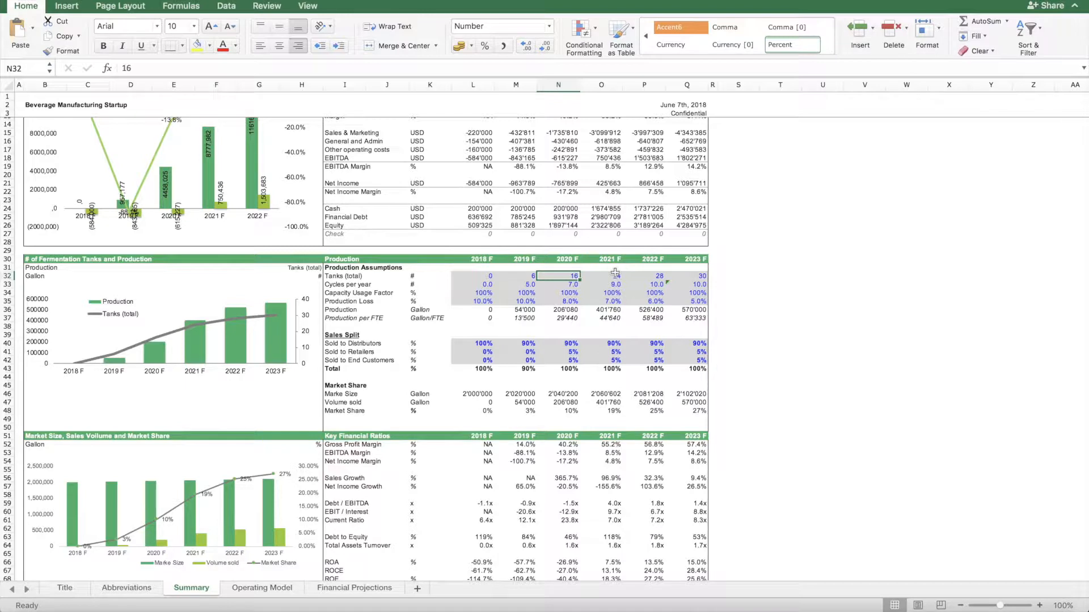
text(14)
key(Return)
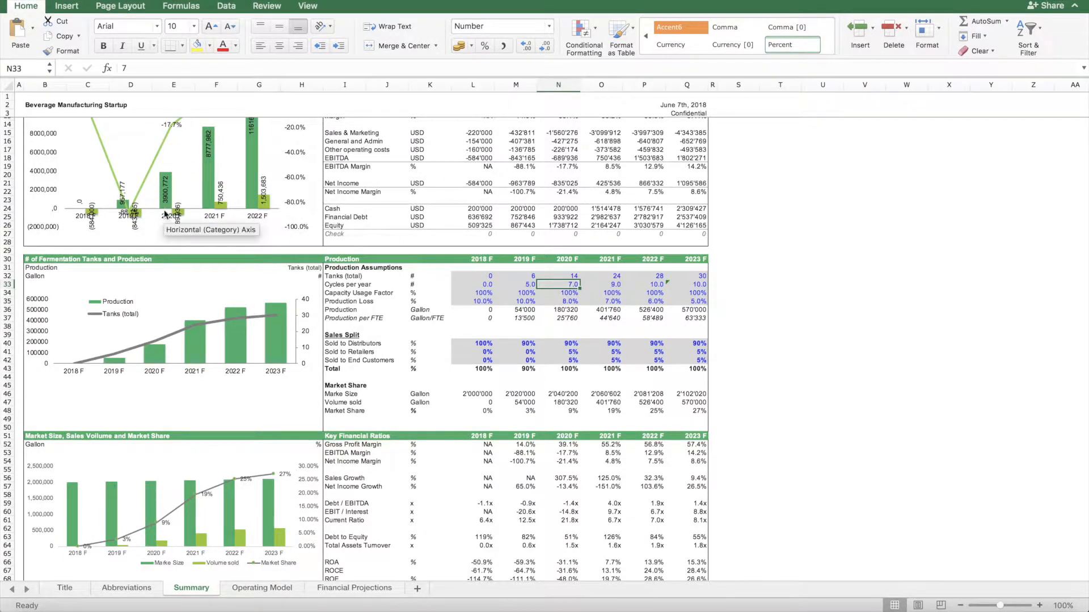
scroll(166, 214, up, 5)
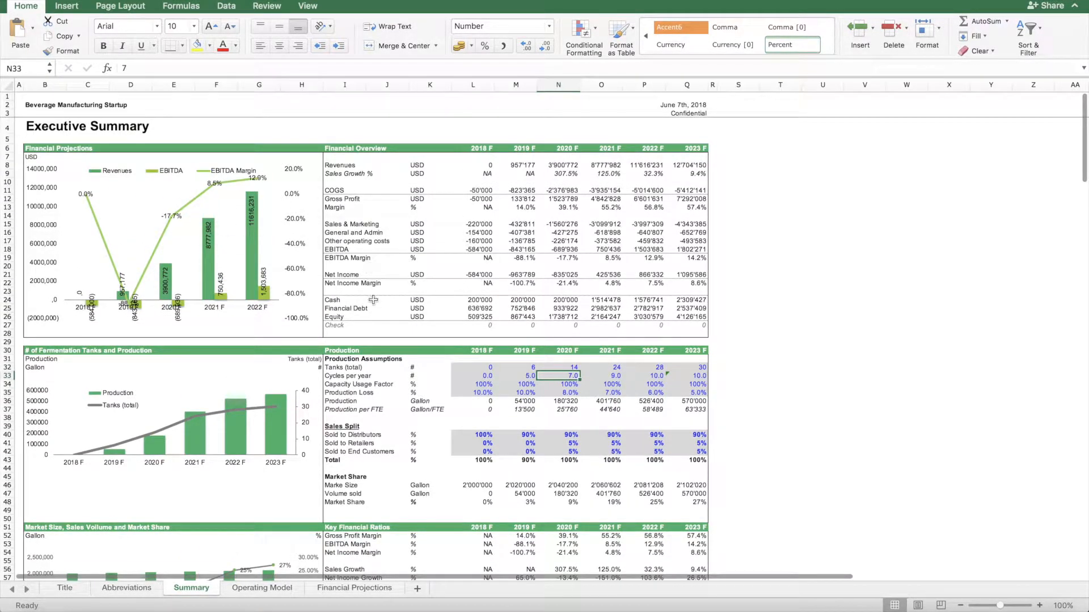
scroll(507, 334, down, 5)
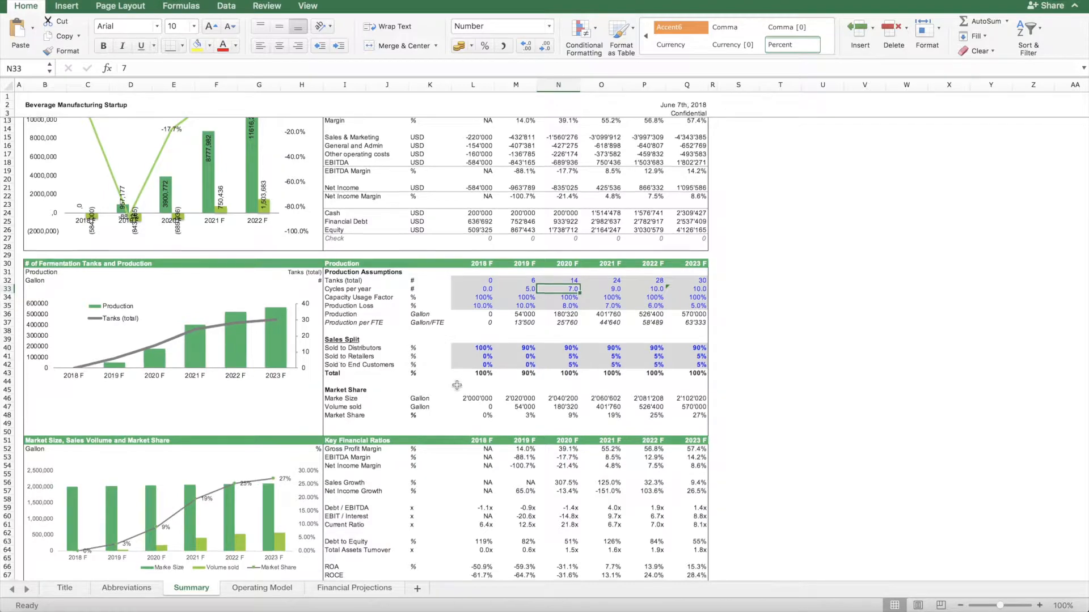
- Look through the Assumptions section of the Summary sheet, including CAPEX, capacity split, pricing, staff and direct cost inputs
scroll(457, 385, down, 20)
scroll(456, 385, down, 20)
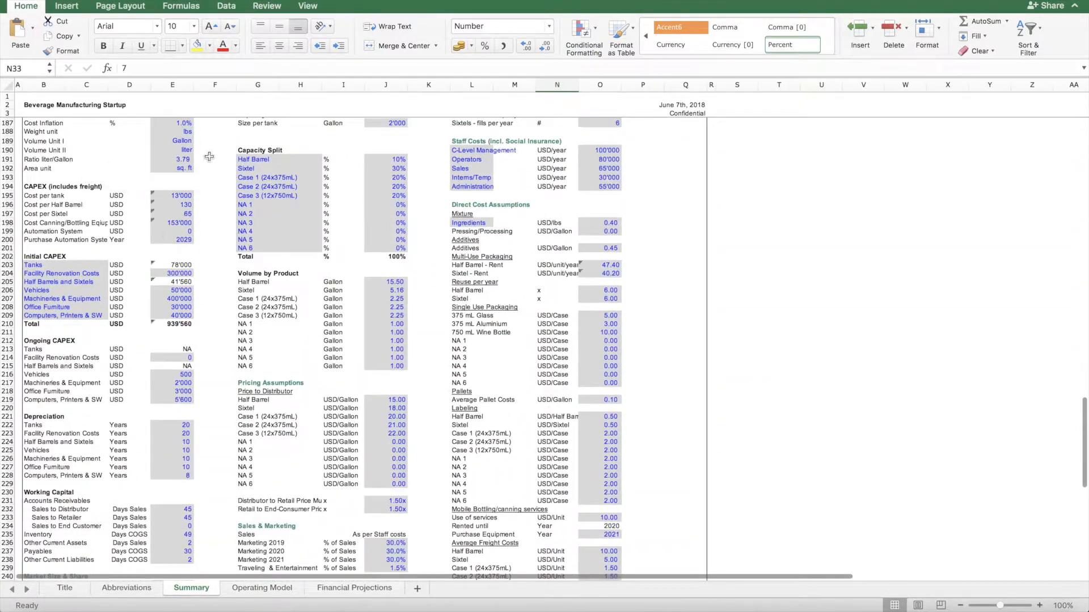
scroll(209, 155, up, 3)
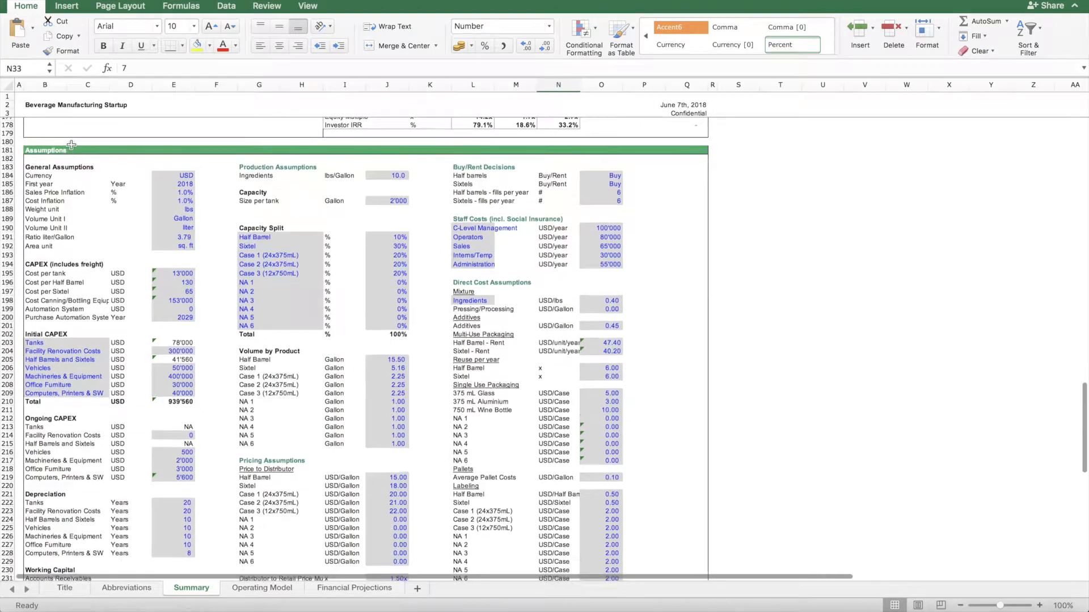
scroll(389, 355, down, 14)
scroll(389, 355, up, 5)
scroll(389, 355, up, 3)
- Open the Operating Model sheet and inspect the Number of Tanks Operational row through 2028
click(258, 590)
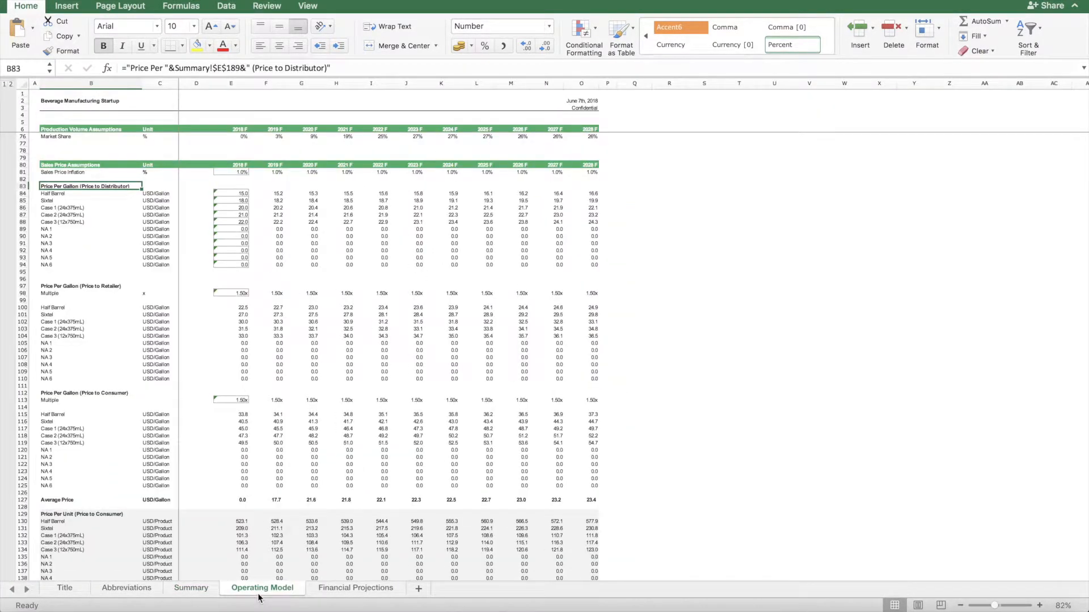
scroll(327, 404, up, 20)
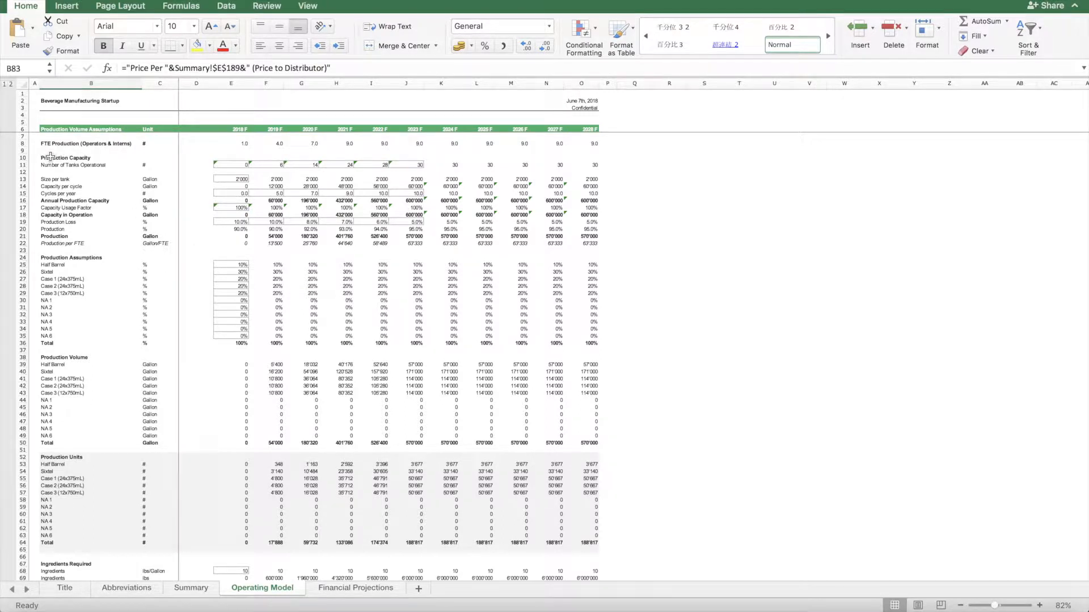
click(581, 165)
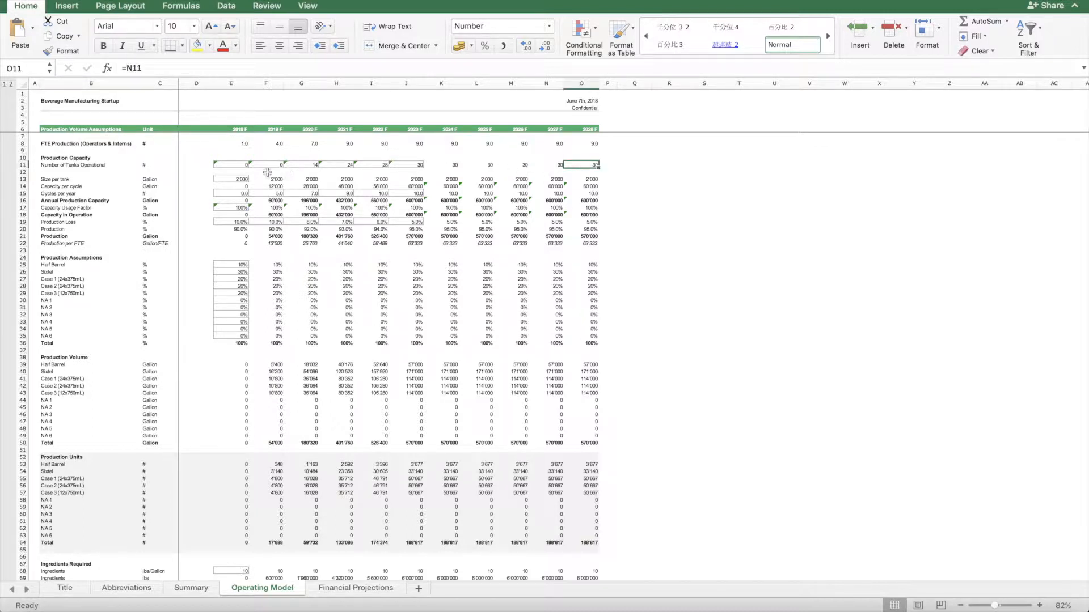
click(59, 165)
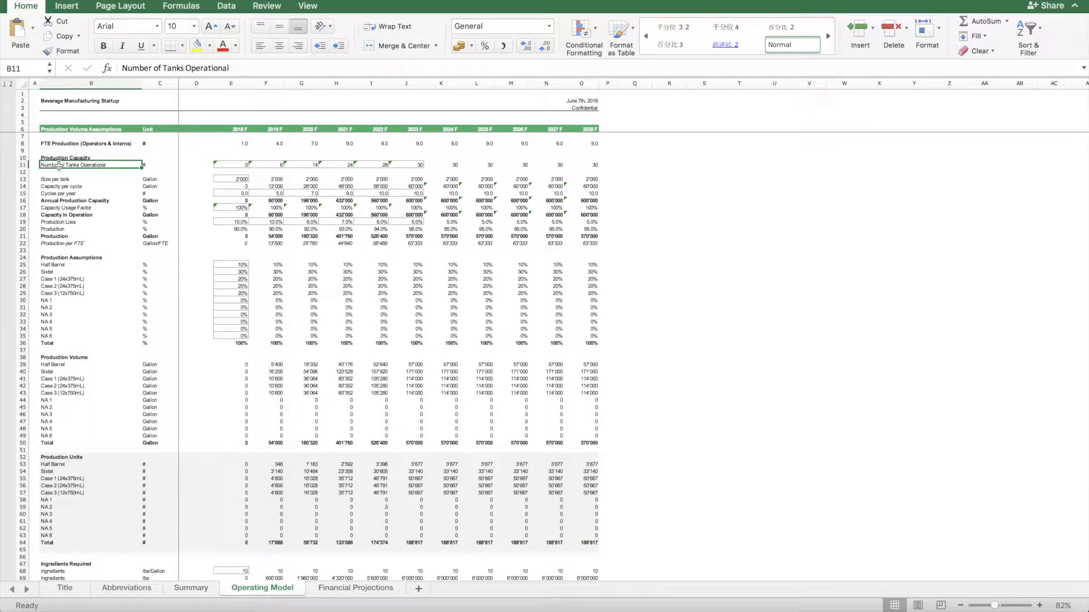
- Inspect the Production Assumptions product split and the Production Volume figures by product for 2018 to 2028
click(51, 257)
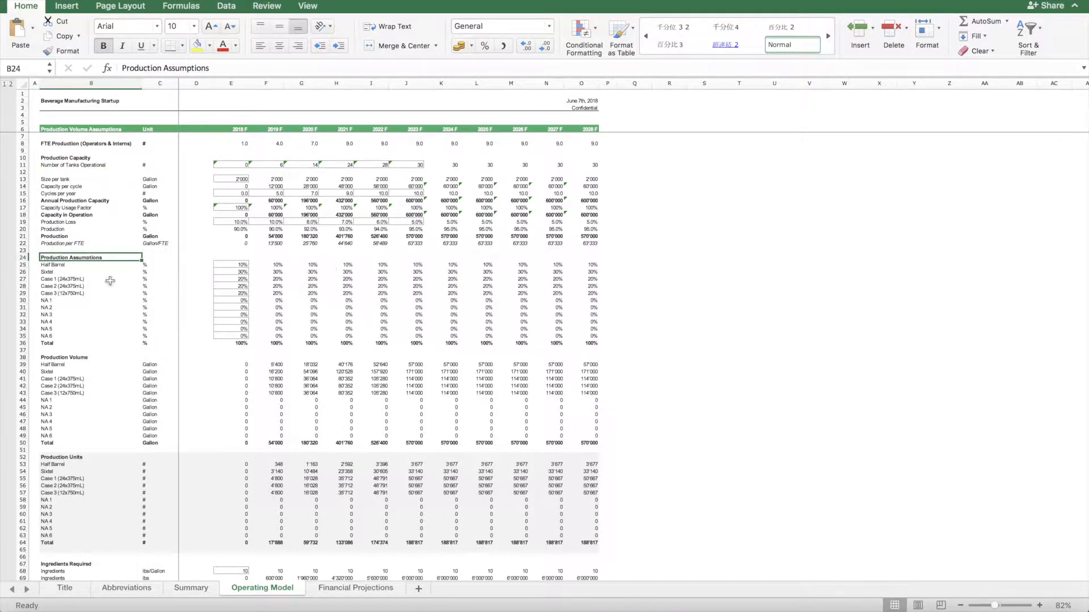
click(55, 265)
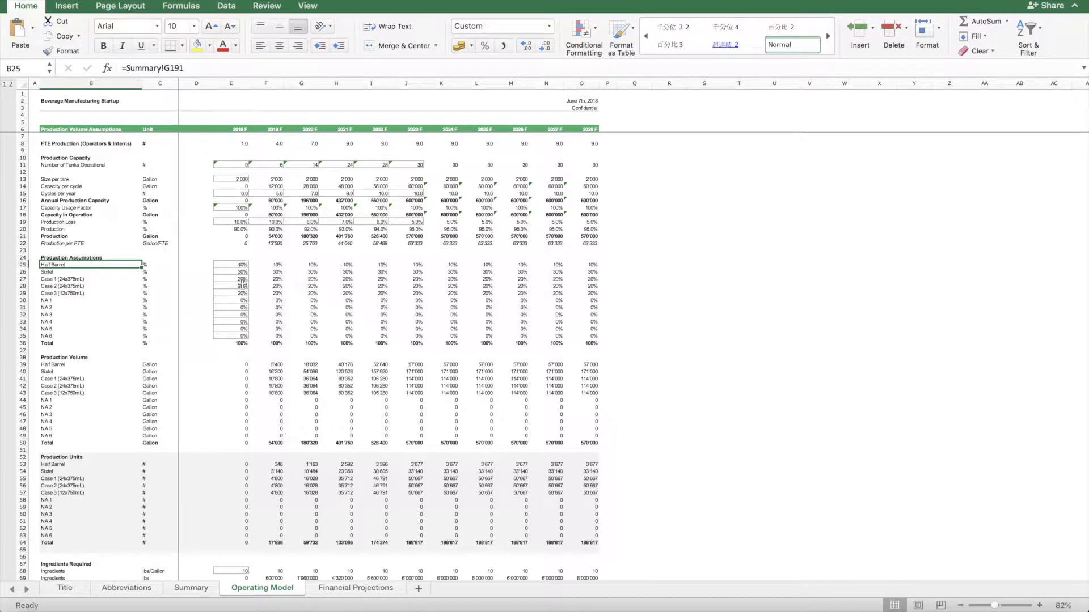
scroll(247, 329, down, 4)
drag(237, 283, 595, 355)
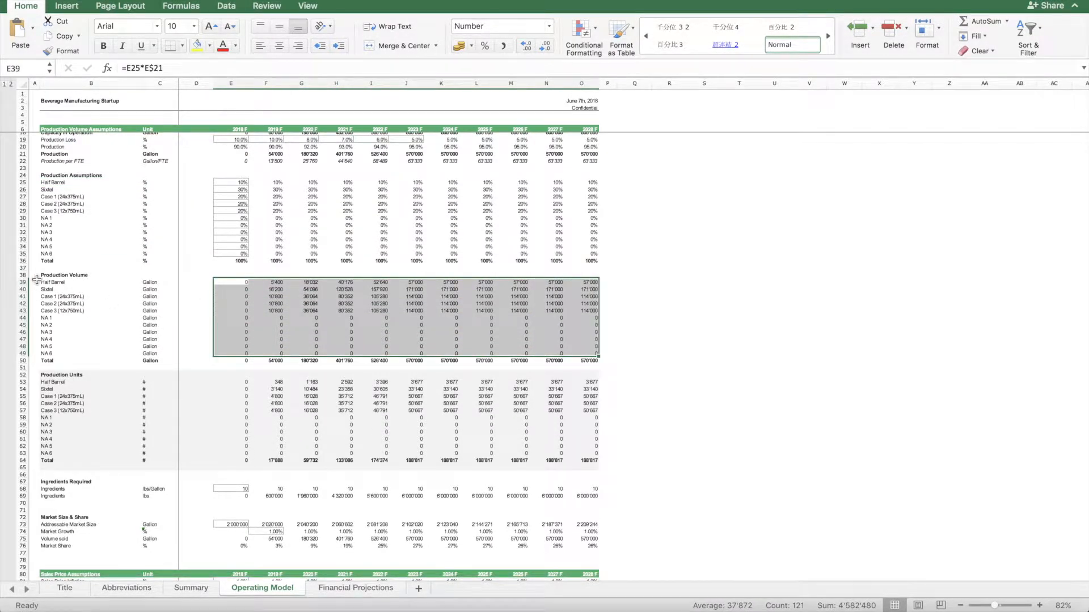
- Trace the precedents of the 2018 Sold to Distributors percentage under Sales Channels and go to its source cell on the Summary sheet
scroll(59, 337, down, 5)
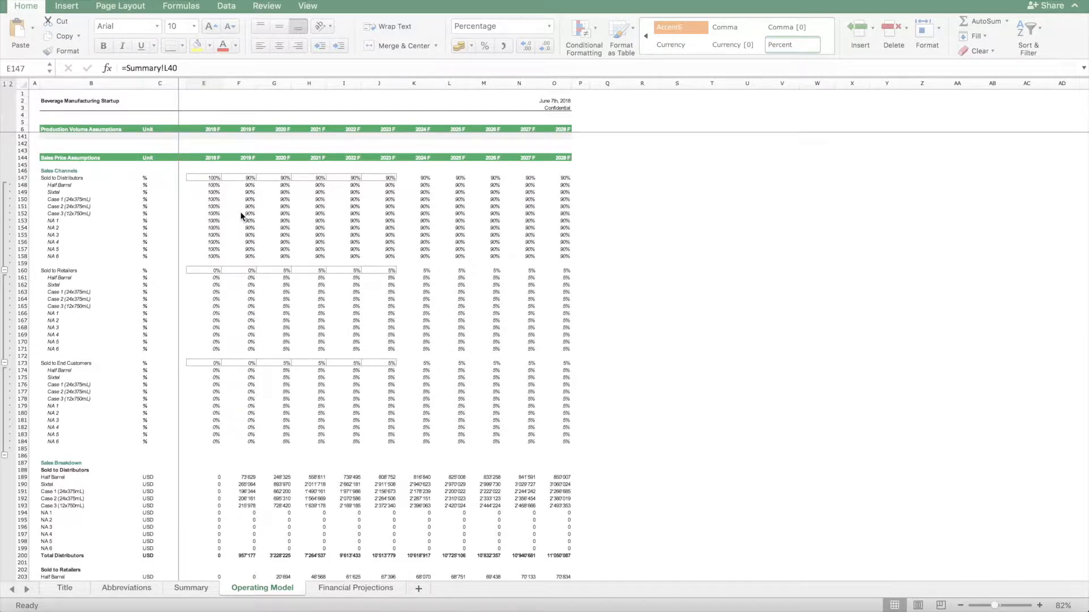
click(196, 174)
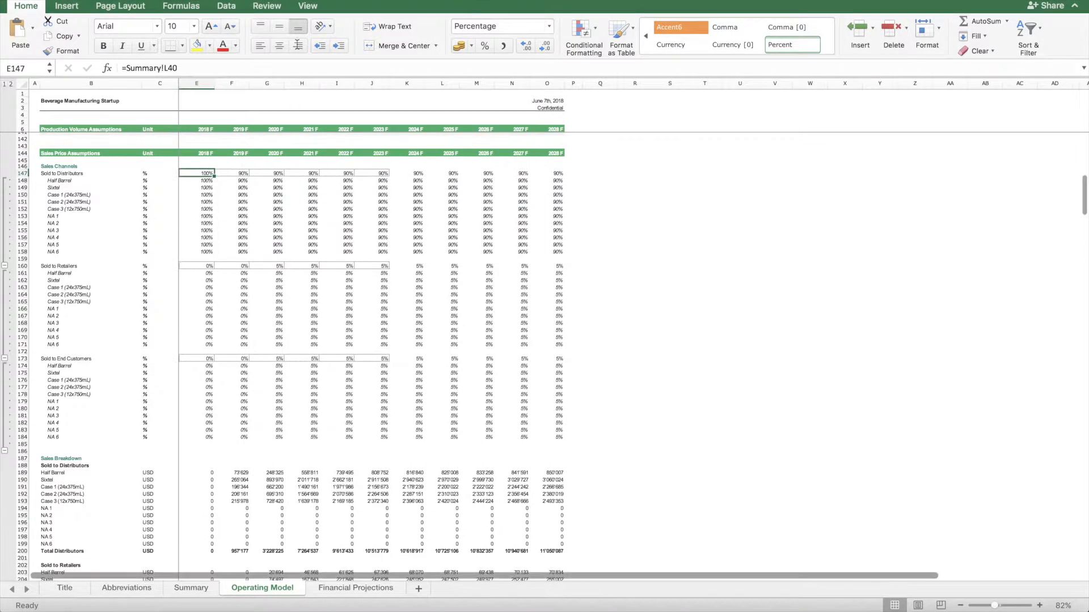
click(281, 2)
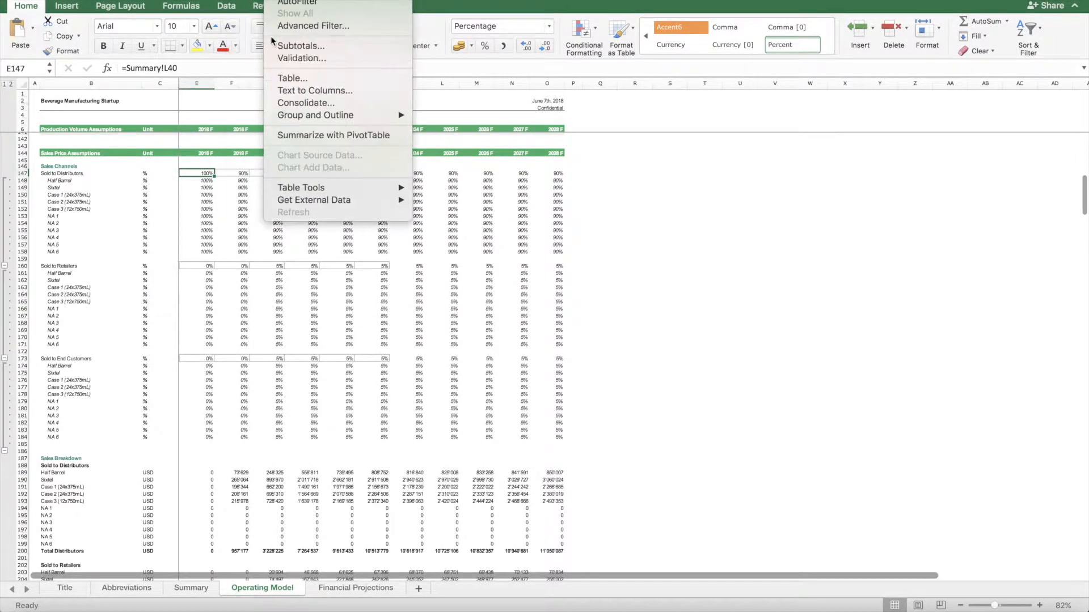
mouse_move(244, 3)
mouse_move(317, 160)
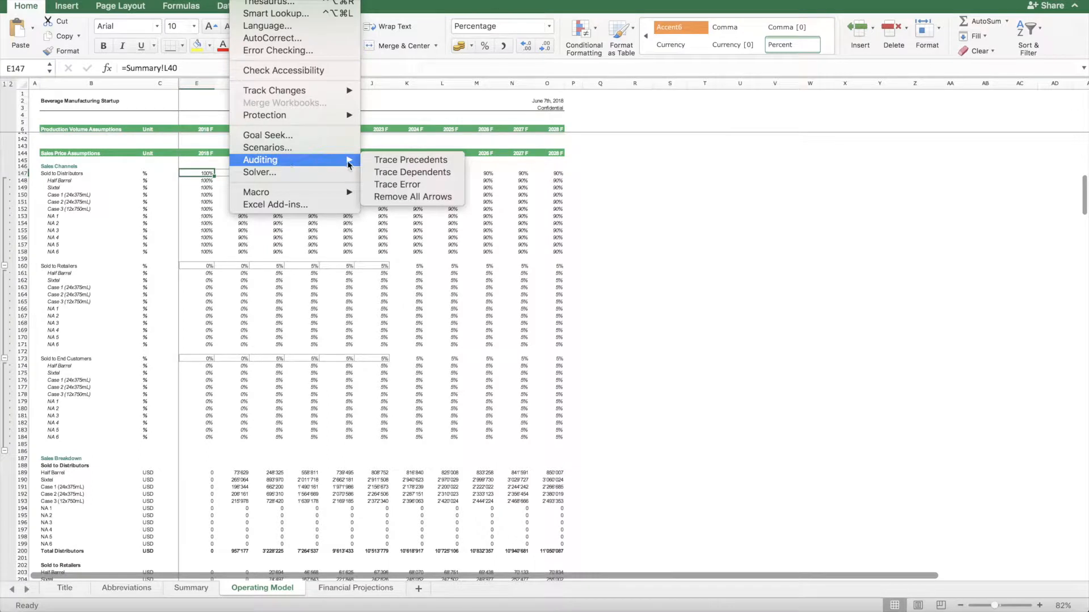
click(392, 159)
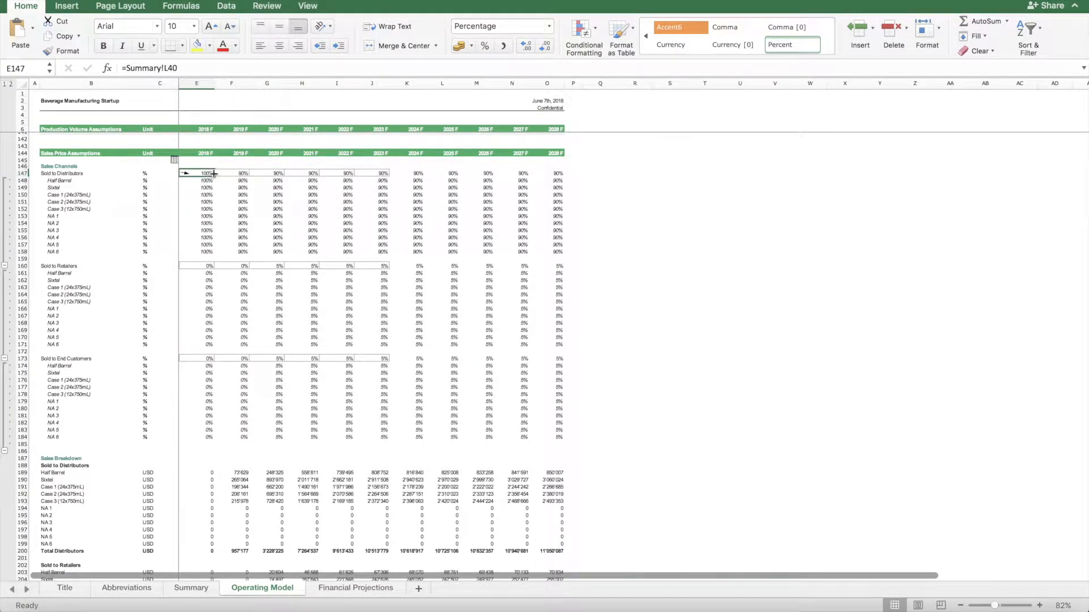
scroll(254, 183, left, 1)
double_click(195, 171)
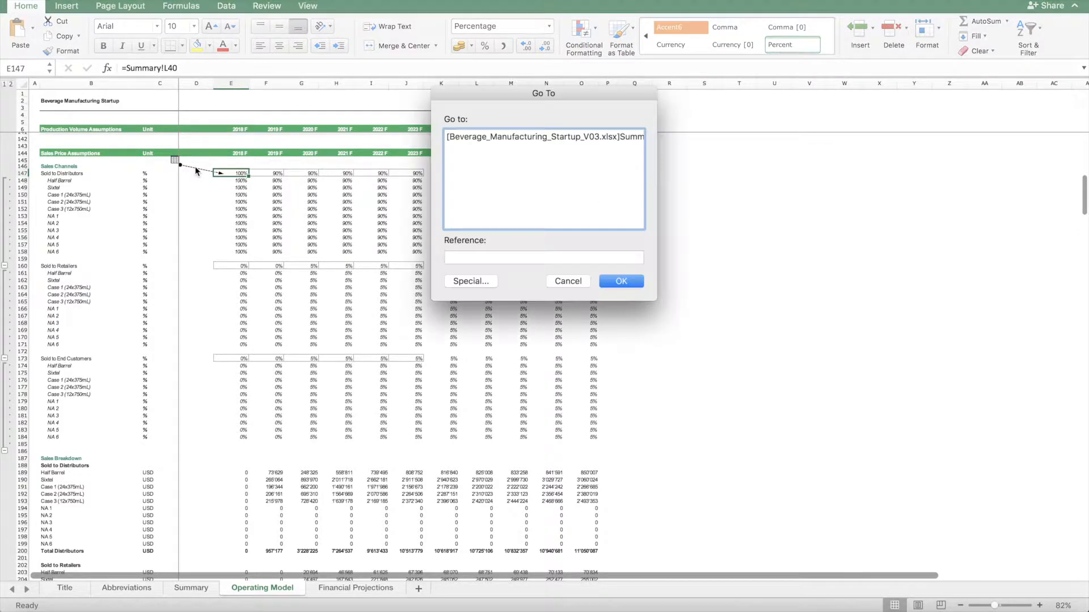
click(474, 136)
click(625, 286)
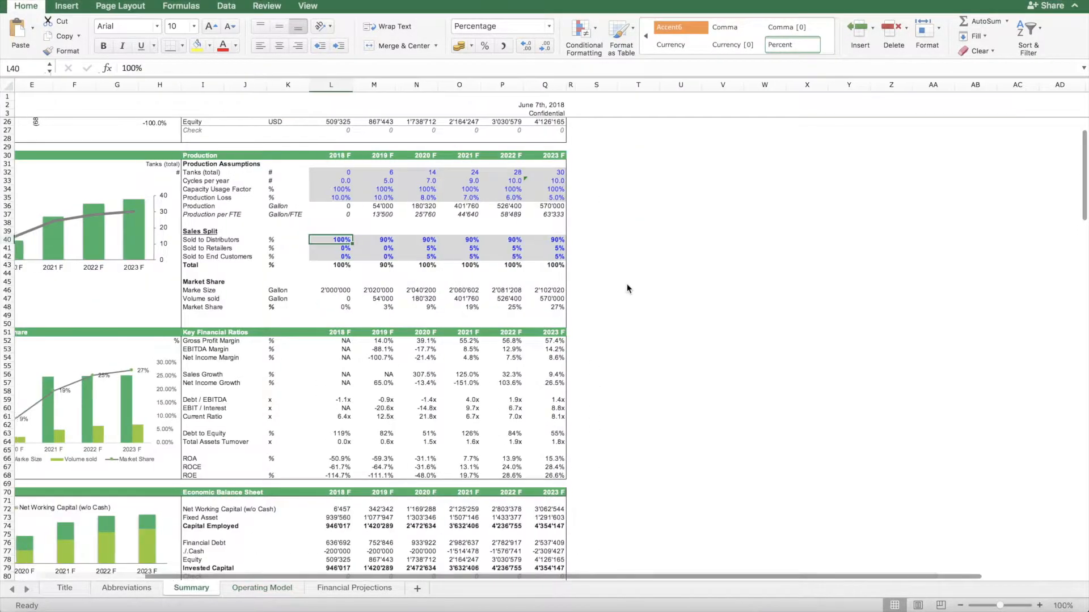
- Inspect the Sold to Distributors and Sold to Retailers entries in the Sales Split
click(346, 240)
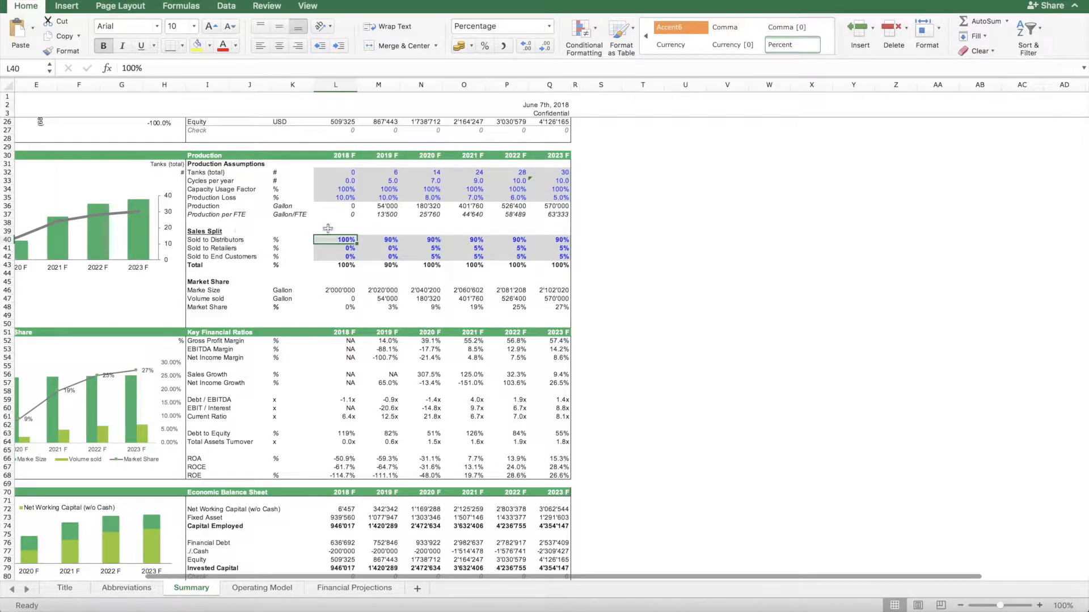
click(203, 240)
click(211, 249)
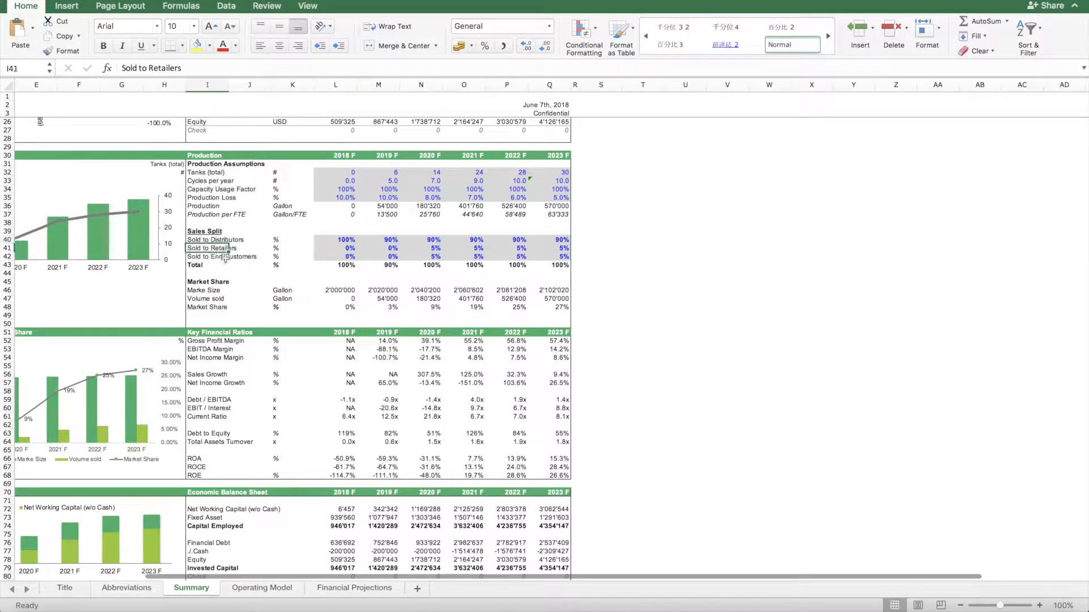
- Trace the dependents of the 2020 Sold to Distributors percentage and go to its dependent cell on the Operating Model sheet
click(430, 239)
click(249, 1)
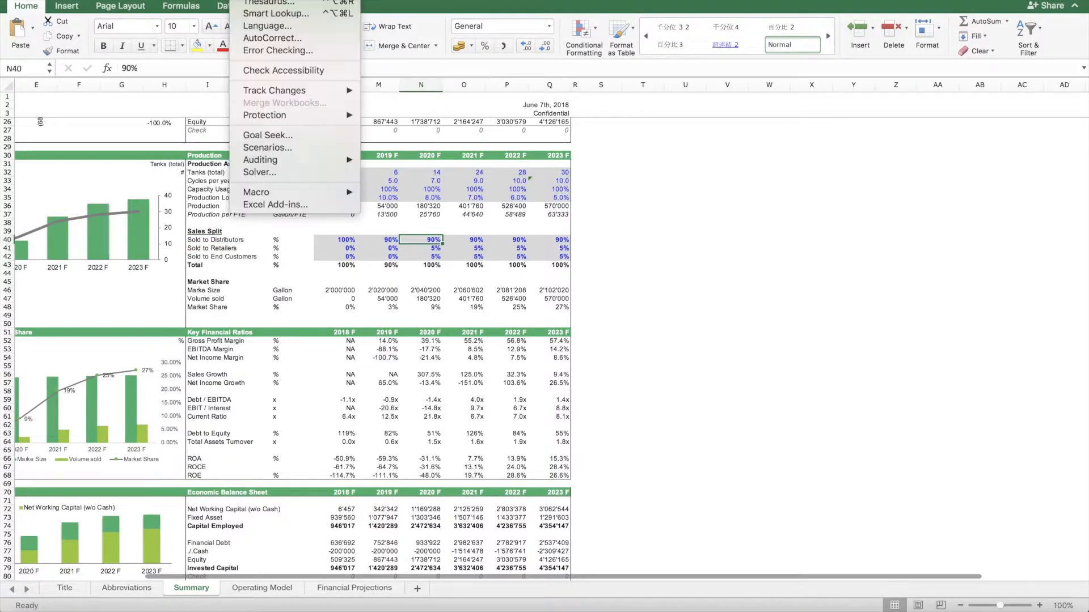
mouse_move(347, 159)
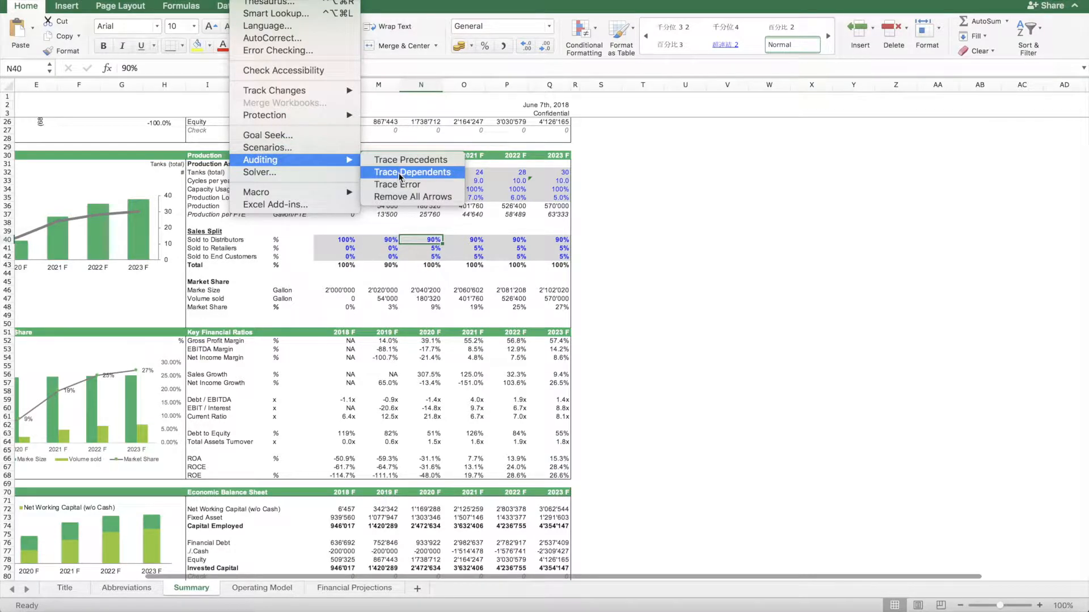
click(400, 173)
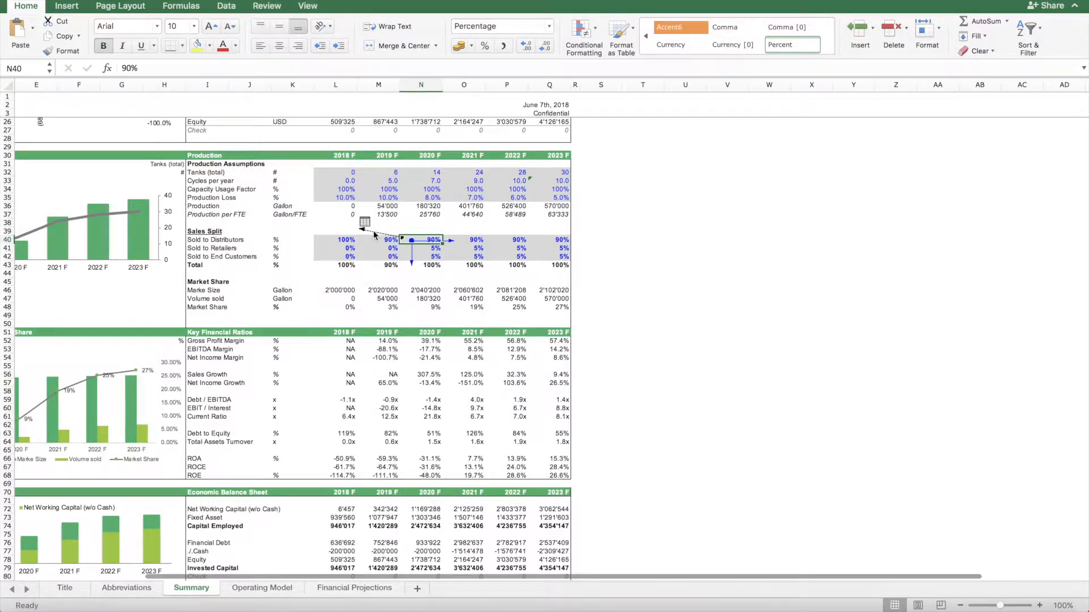
double_click(374, 234)
click(498, 141)
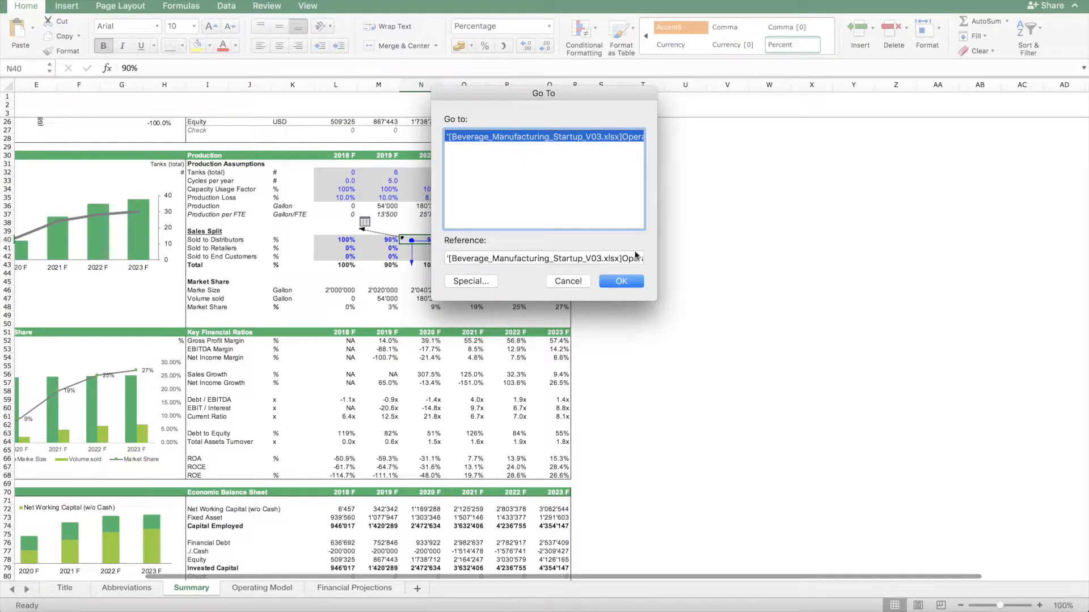
click(621, 281)
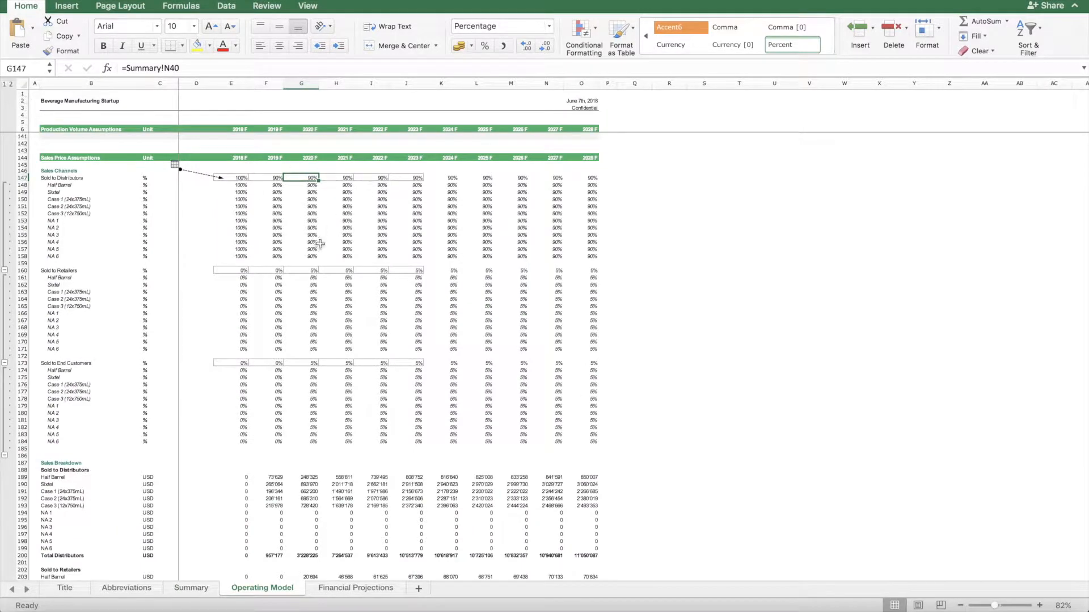
- Inspect the Sales Breakdown by distributors, retailers and end customers, followed by the Revenue and Receivables sections
scroll(244, 293, down, 3)
scroll(243, 293, down, 10)
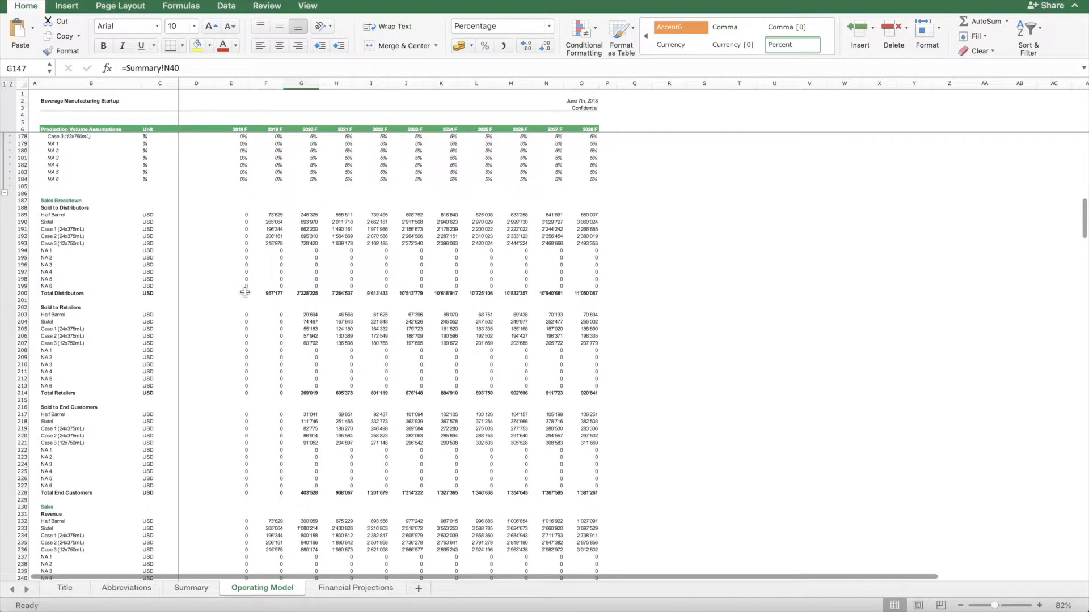
scroll(245, 292, down, 1)
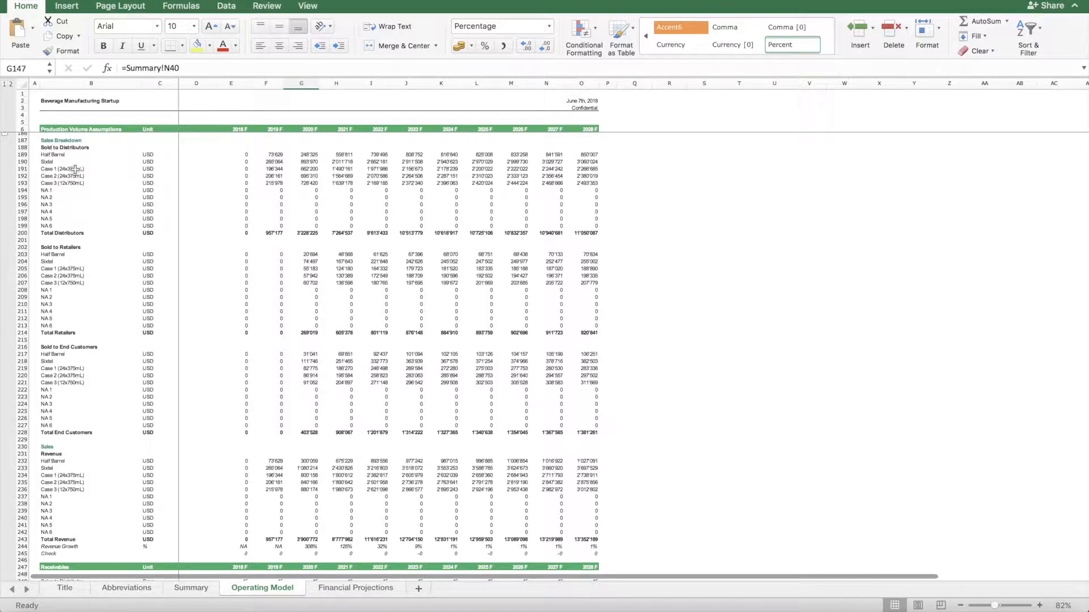
click(64, 148)
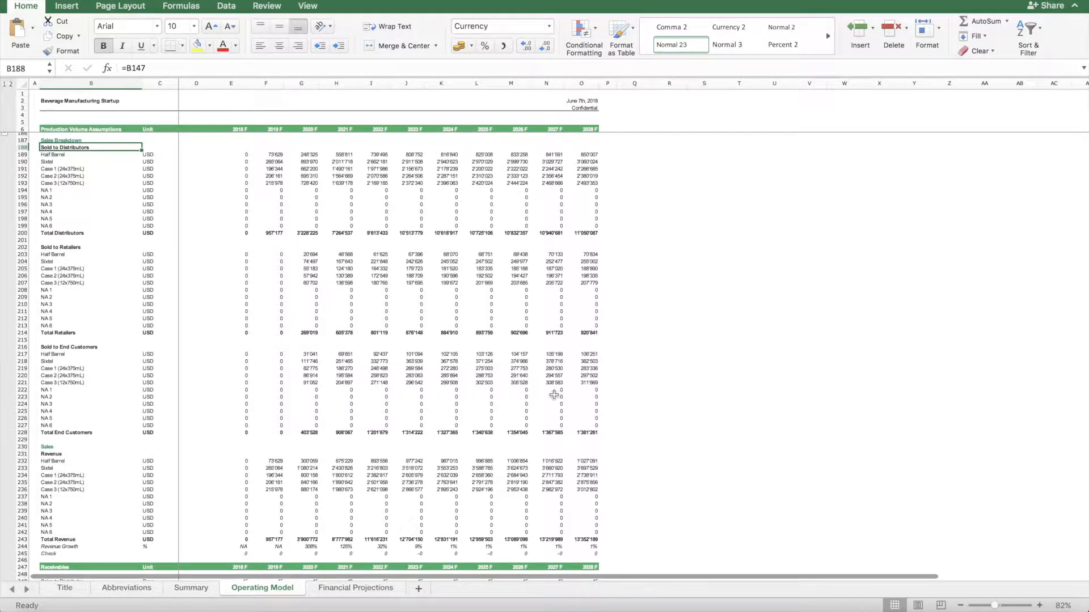
scroll(553, 391, down, 7)
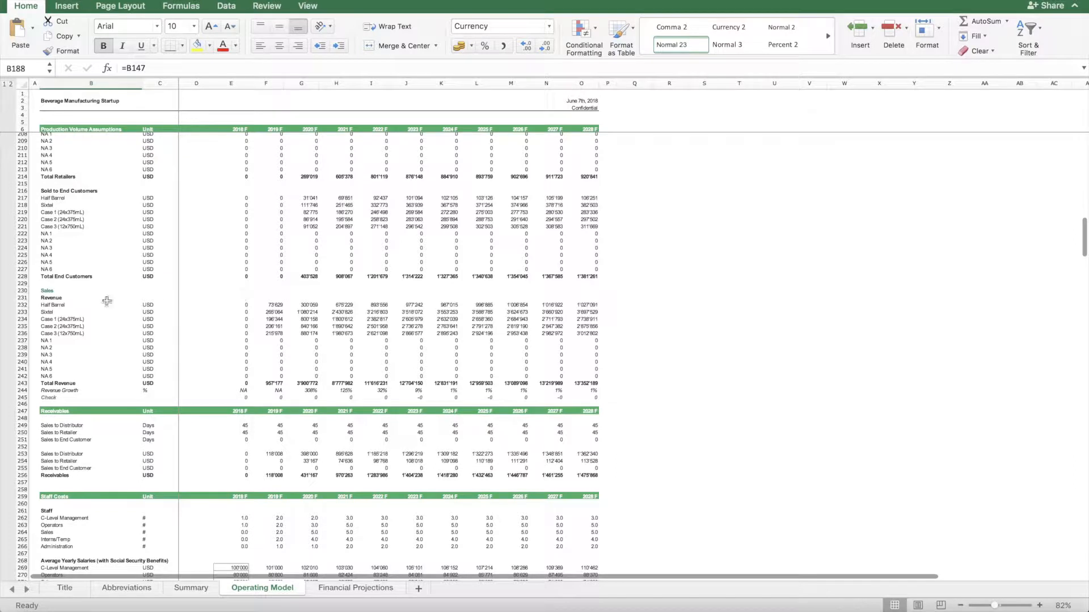
- Inspect the Revenue block under Sales and the Total Revenue row across the forecast years, along with the sales channel breakdown above it
drag(23, 297, 25, 398)
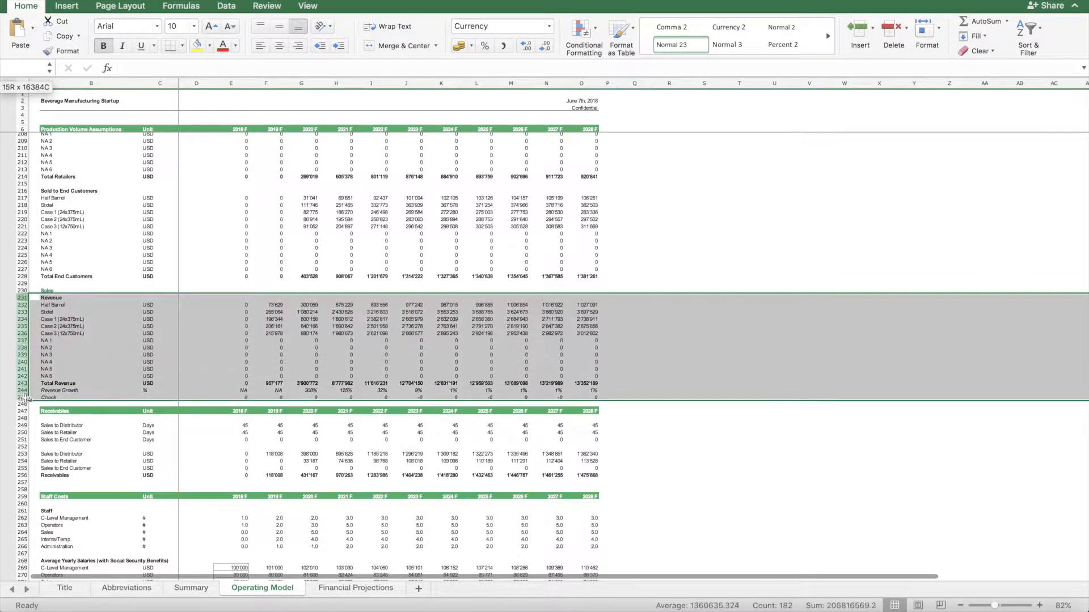
click(494, 349)
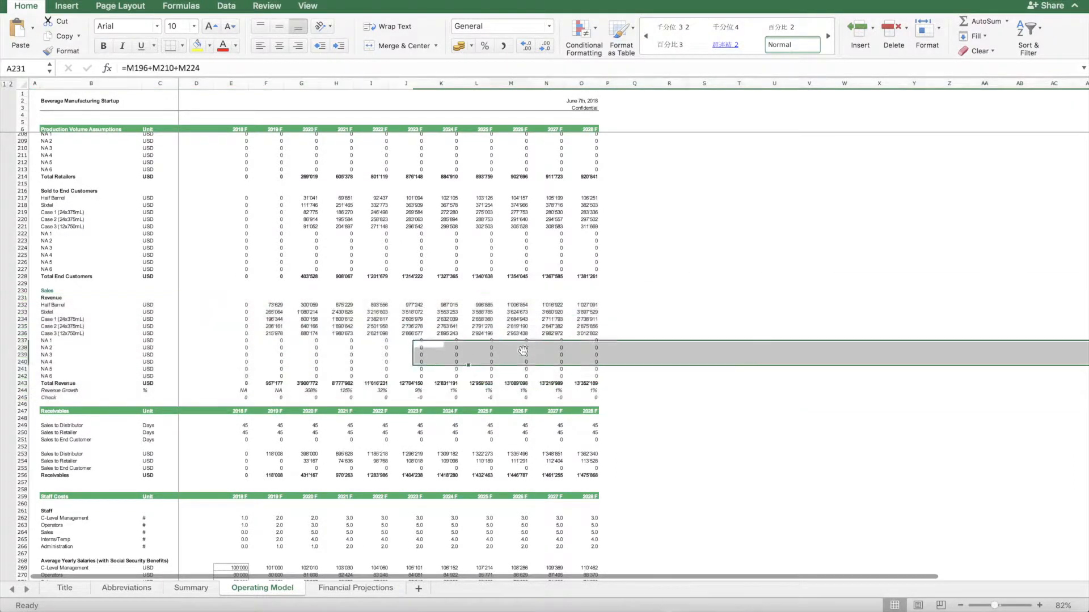
drag(262, 384, 589, 384)
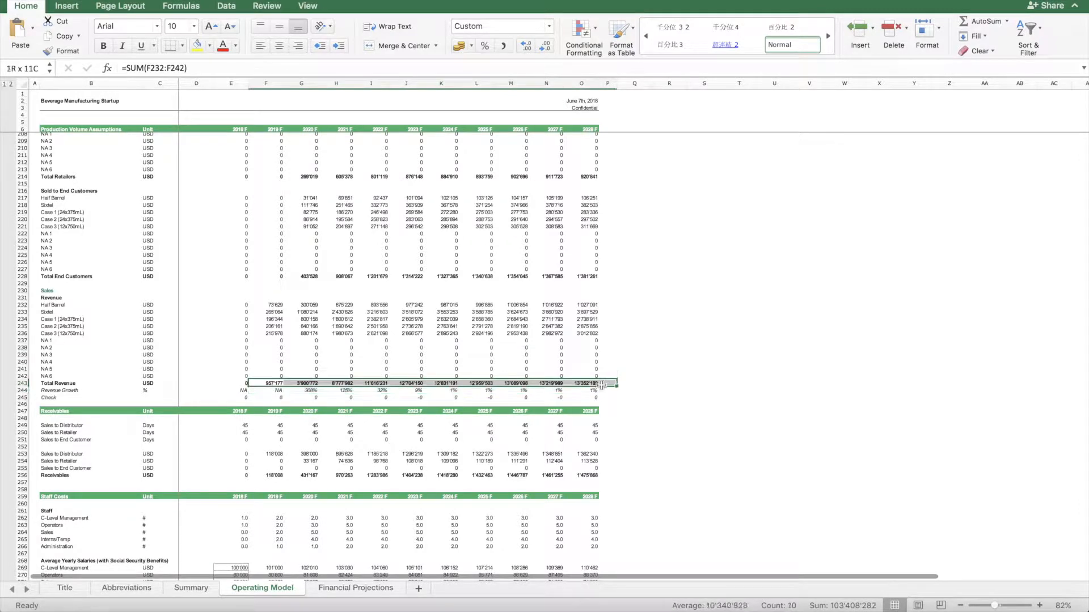
click(591, 383)
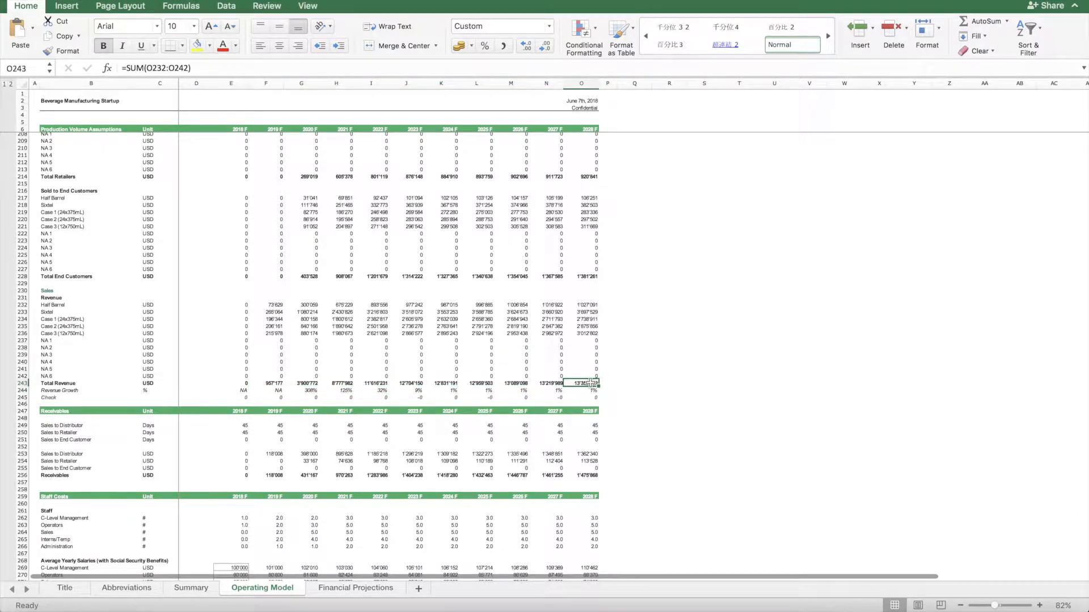
drag(591, 383, 372, 376)
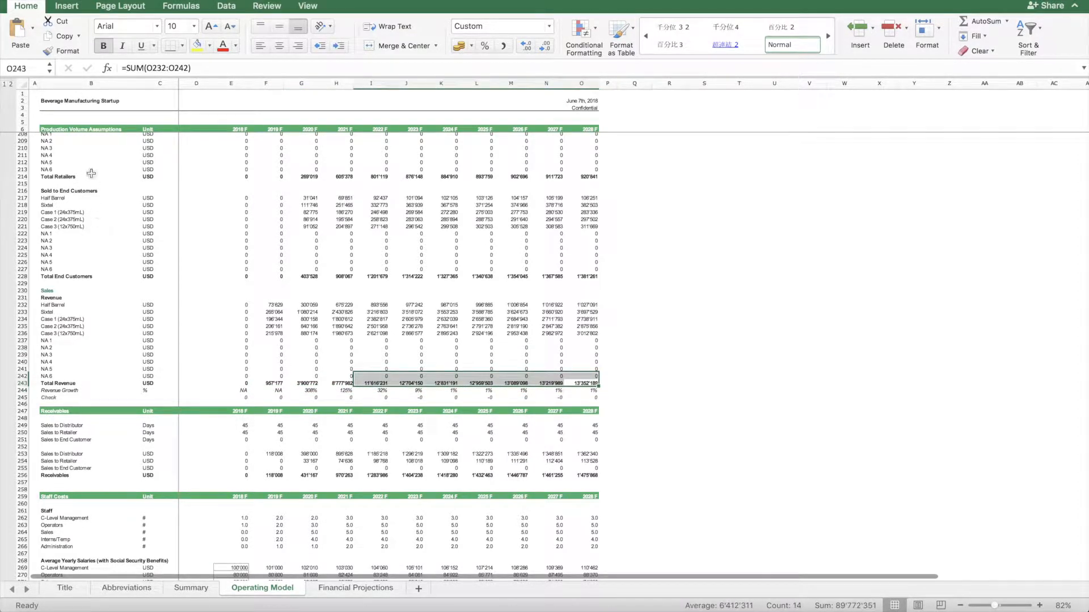
scroll(122, 320, up, 3)
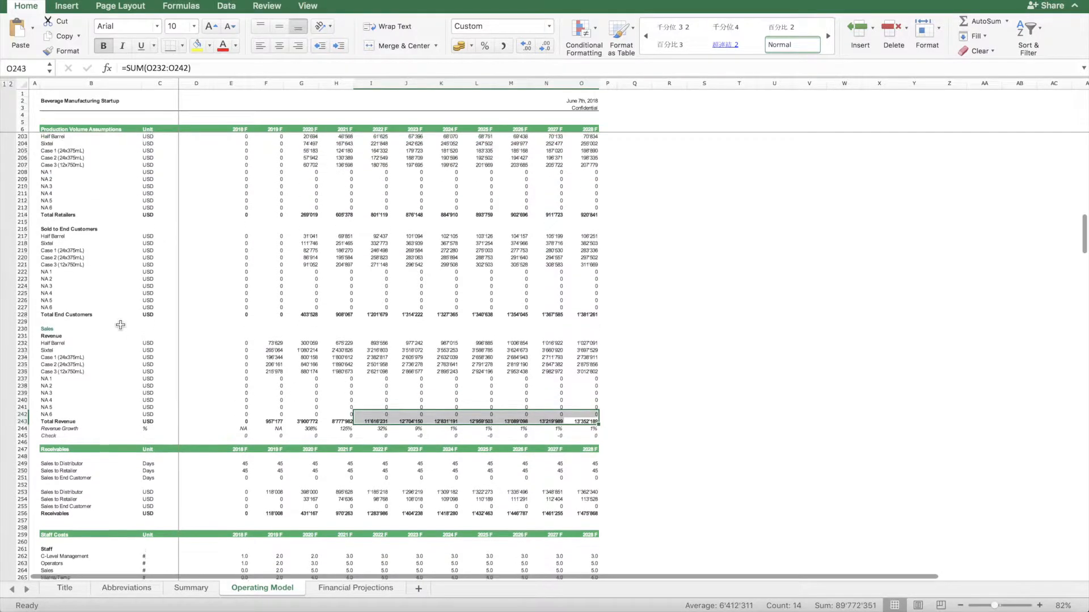
scroll(77, 308, up, 2)
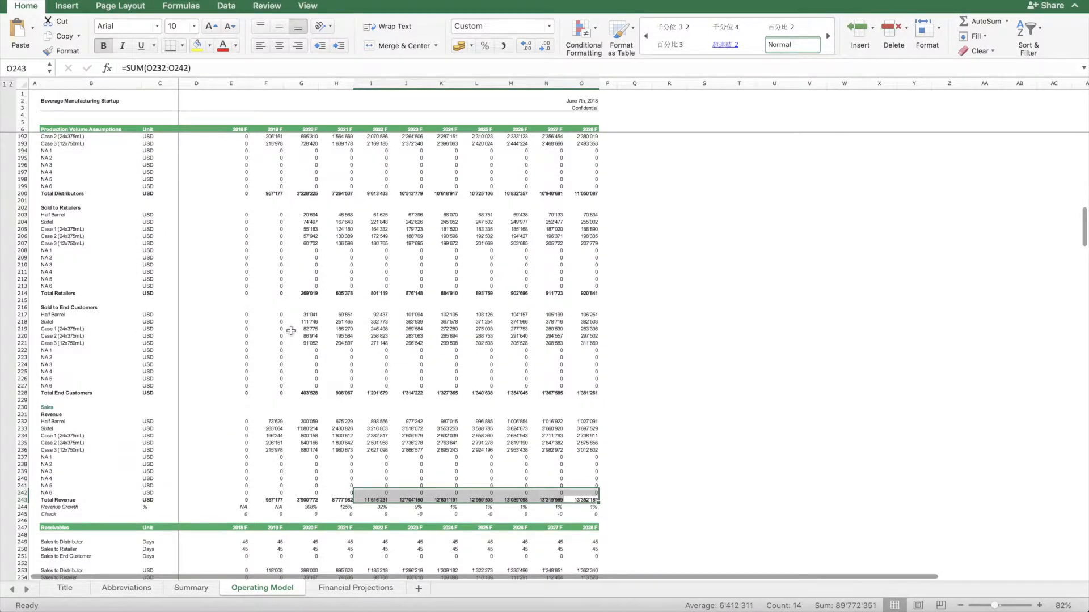
- Inspect the Receivables section, including the 2021 Sales to End Customer, 2019 Sales to Distributor and 2019 total Receivables formulas
scroll(292, 331, down, 5)
scroll(299, 330, down, 12)
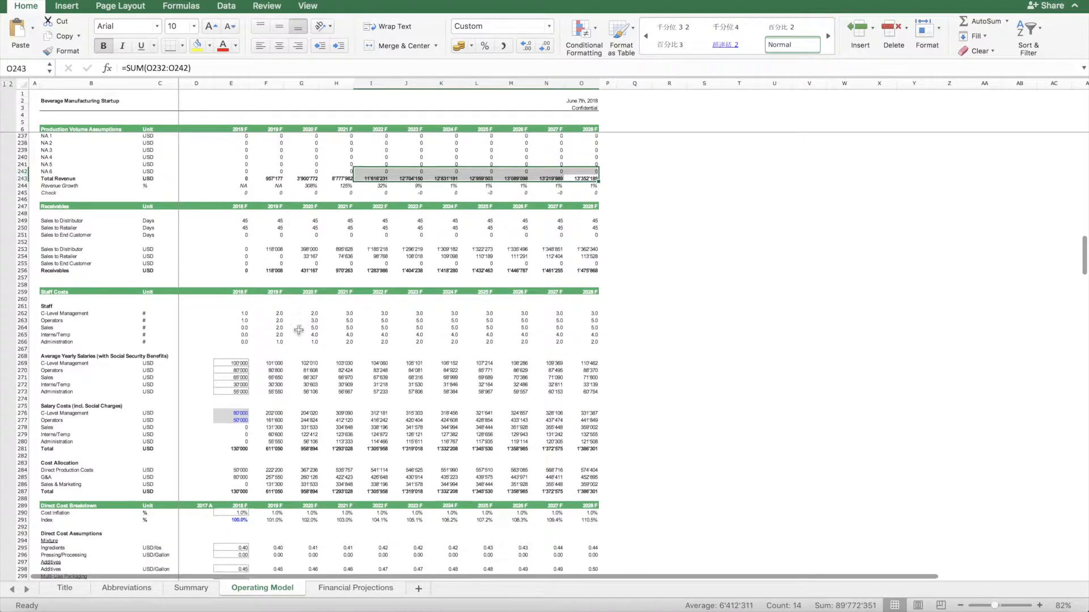
click(328, 206)
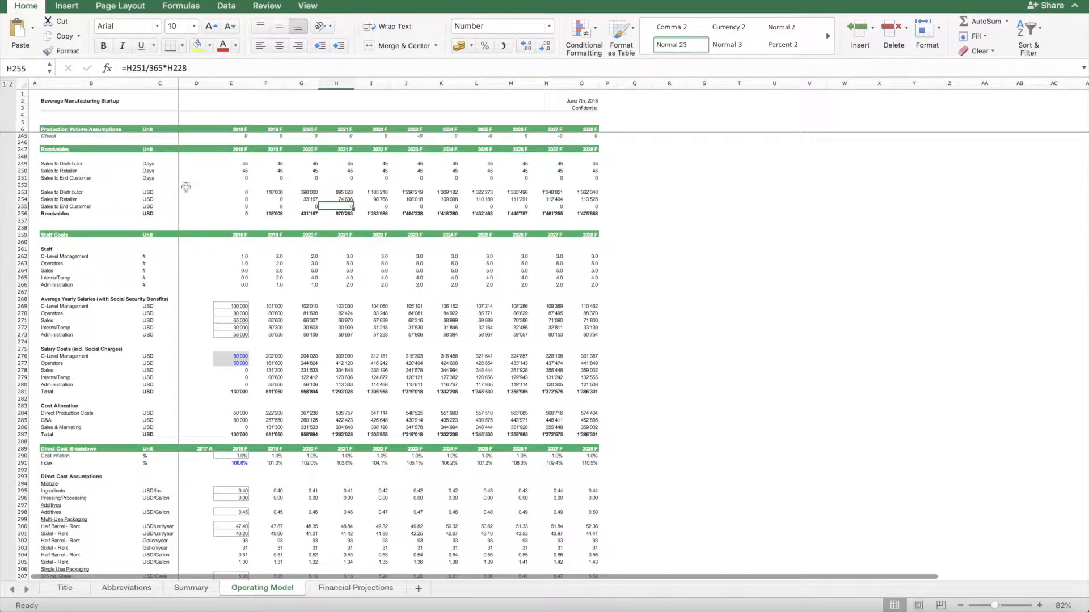
scroll(408, 169, up, 4)
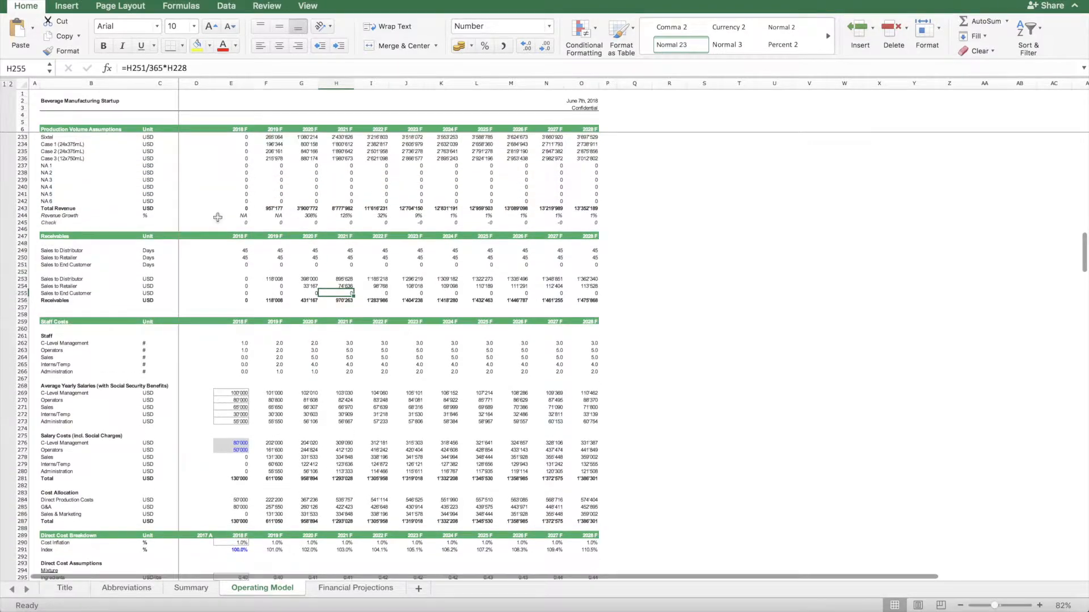
scroll(97, 264, down, 4)
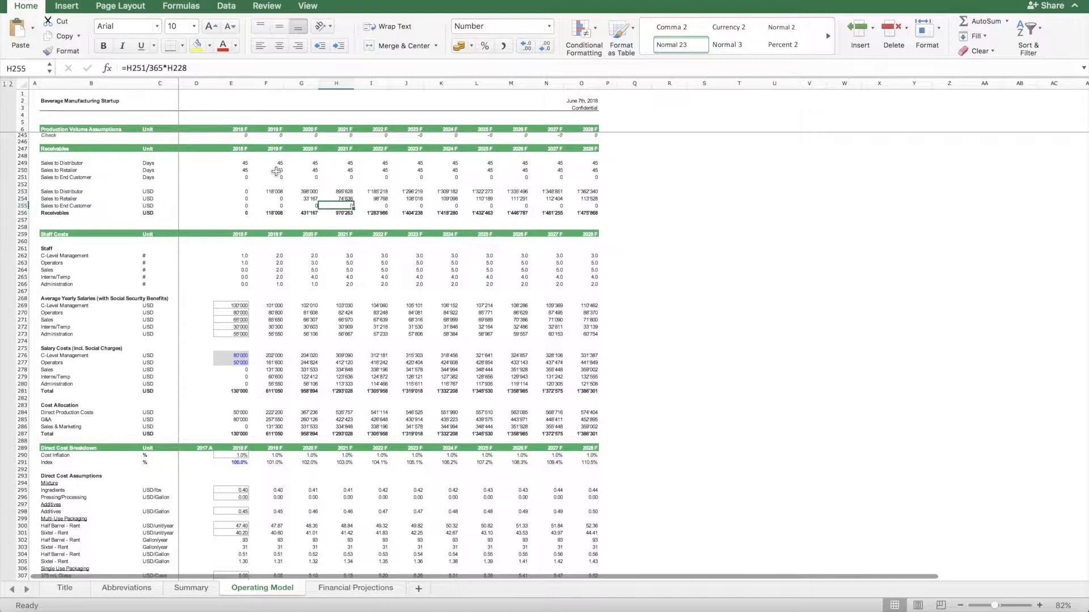
click(276, 192)
click(269, 214)
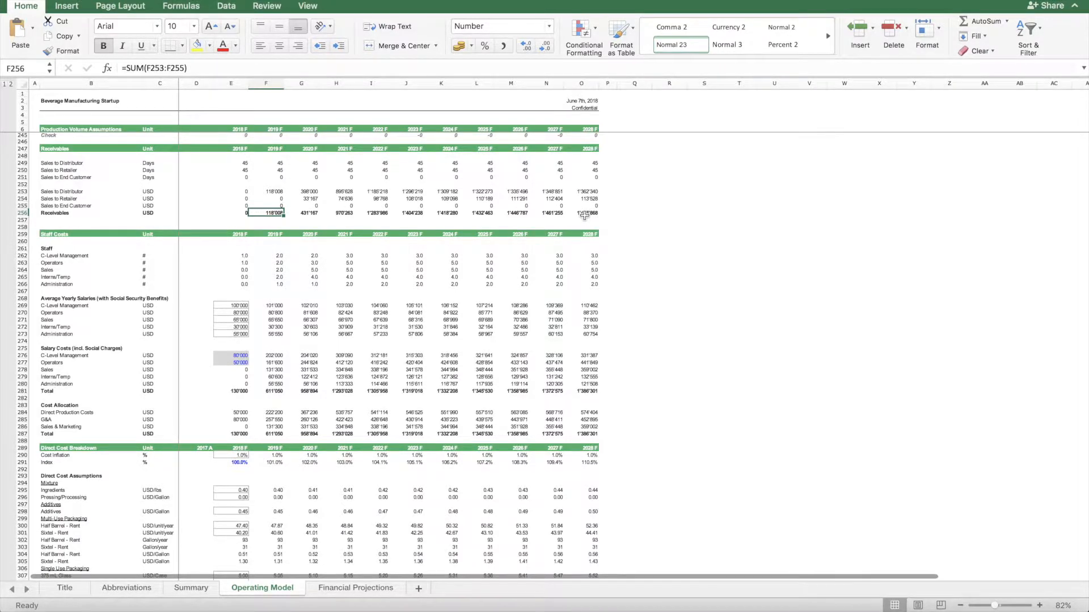
- Inspect the Staff Costs section, covering headcount, average yearly salaries and salary costs
scroll(341, 283, down, 3)
click(76, 193)
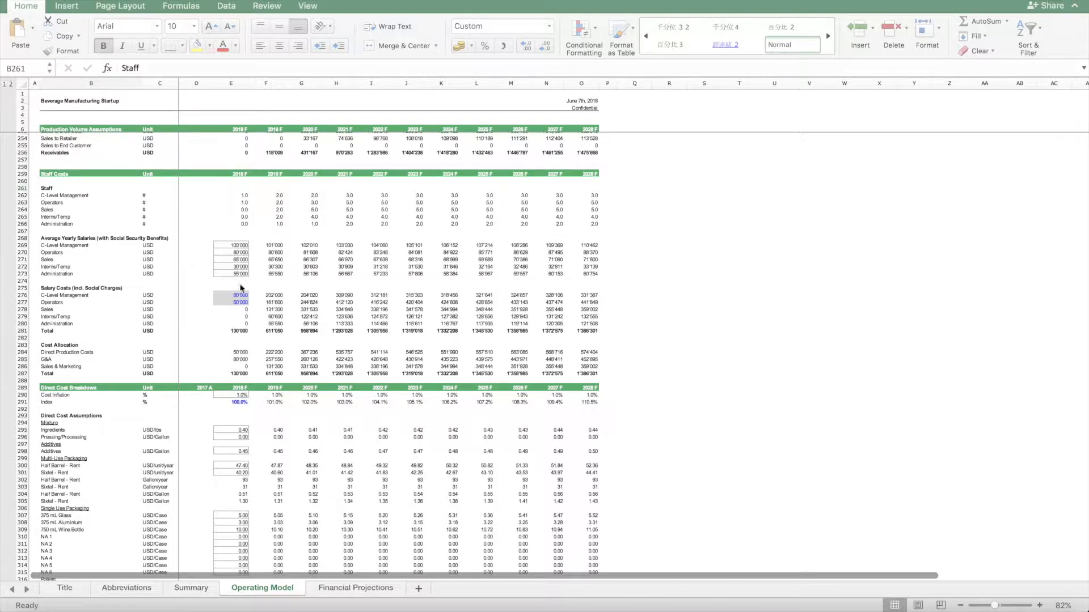
scroll(216, 312, down, 2)
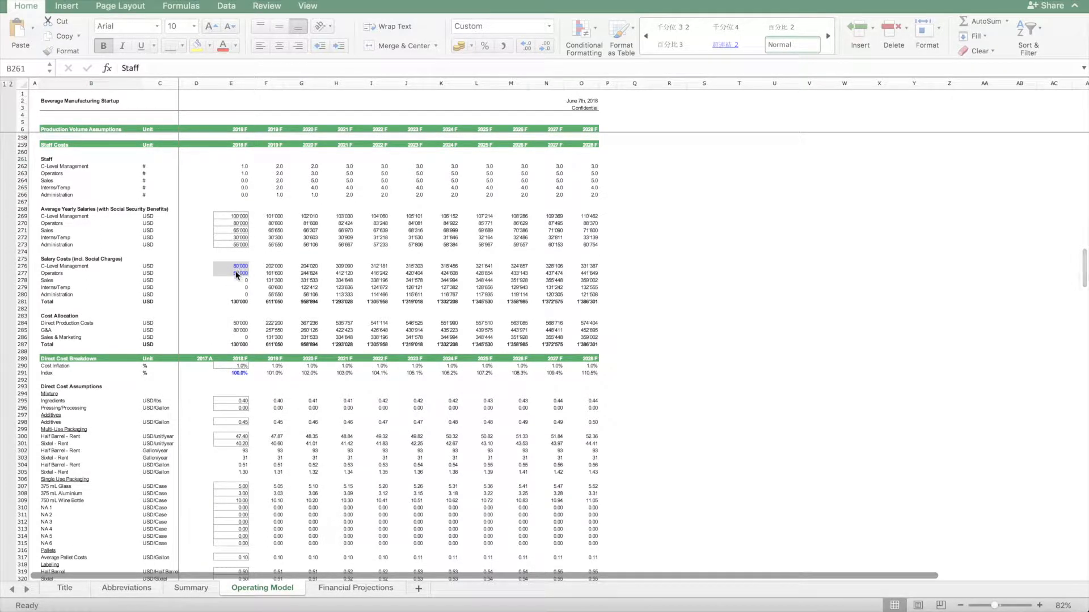
scroll(206, 304, right, 1)
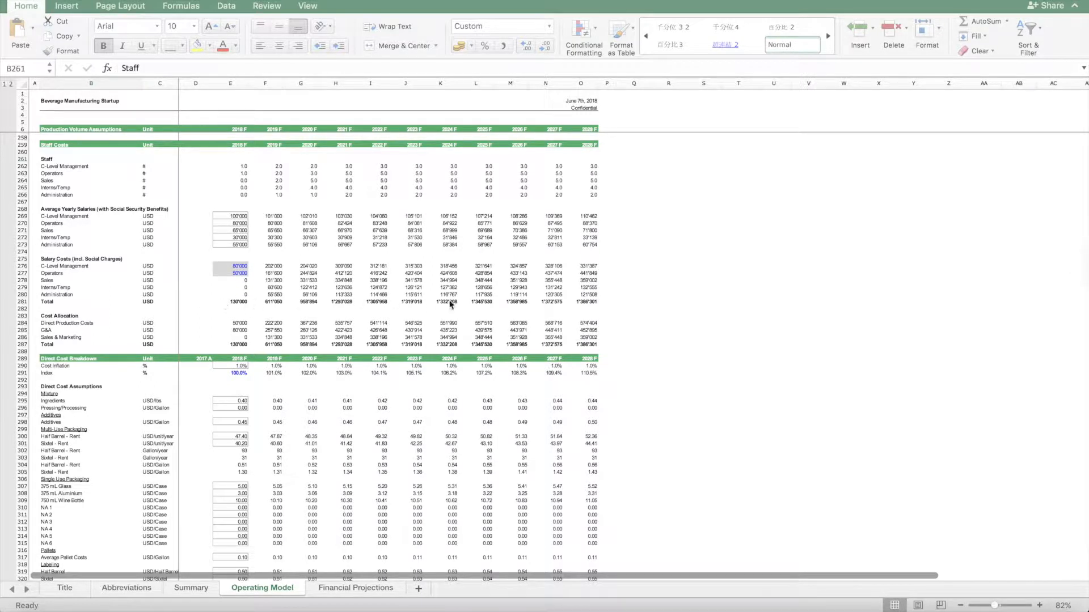
scroll(461, 291, left, 1)
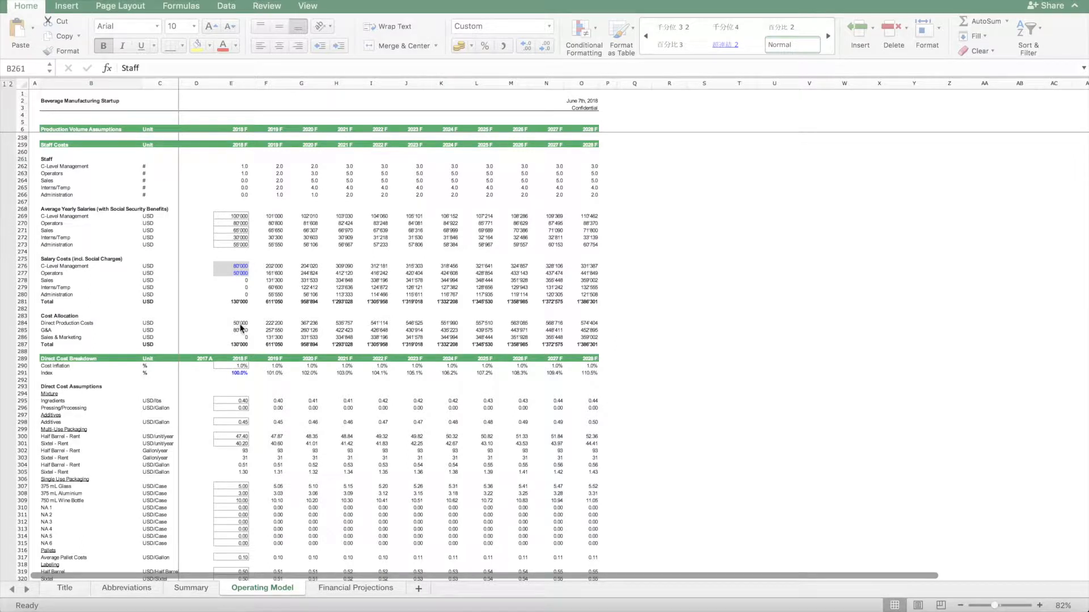
- Inspect the Cost Allocation rows for staff and check the 2021 Direct Production Costs formula
click(63, 336)
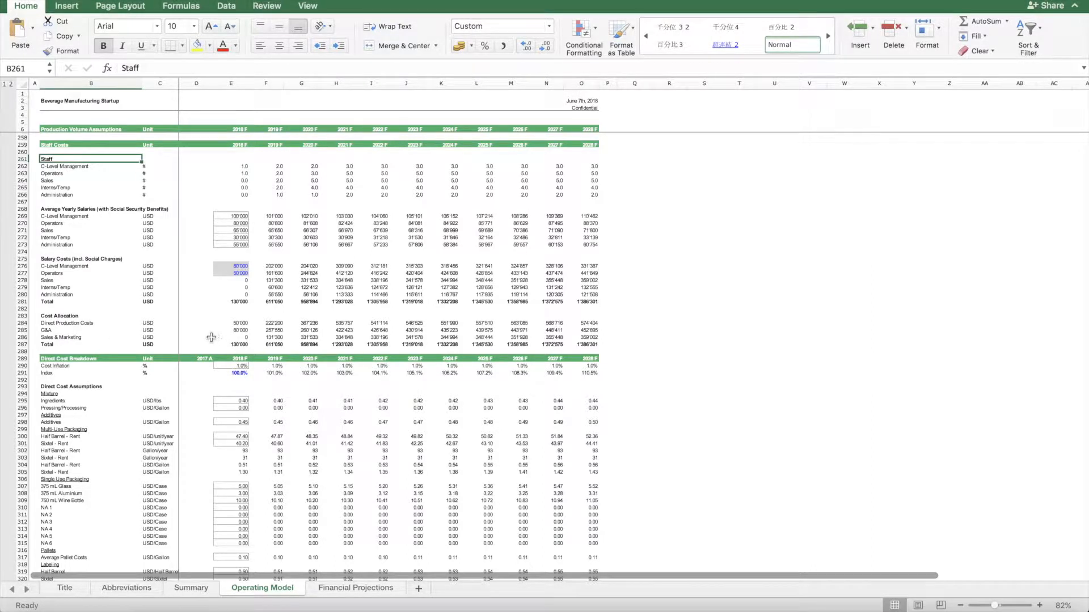
click(57, 324)
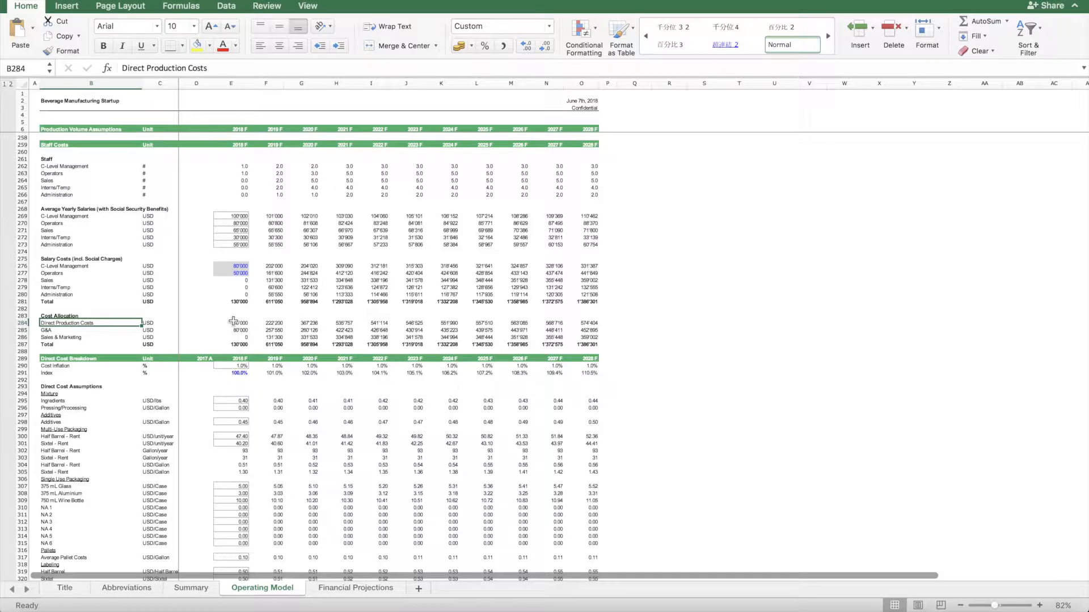
click(334, 324)
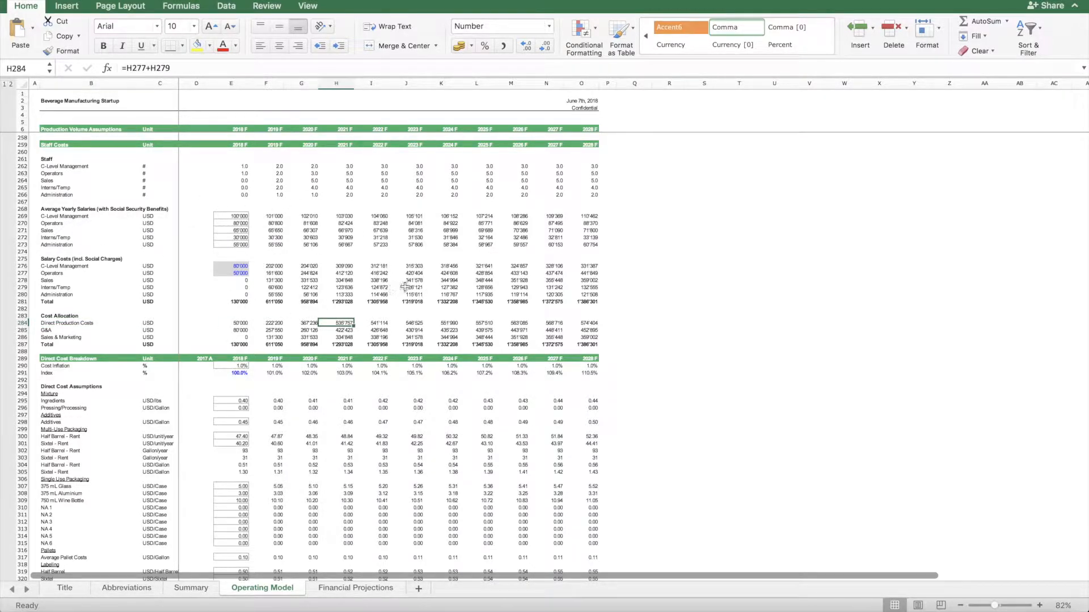
- Look over the Direct Cost Breakdown section, from the cost inflation index through the unit cost assumptions to the Direct Costs
scroll(325, 325, down, 1)
scroll(325, 324, down, 10)
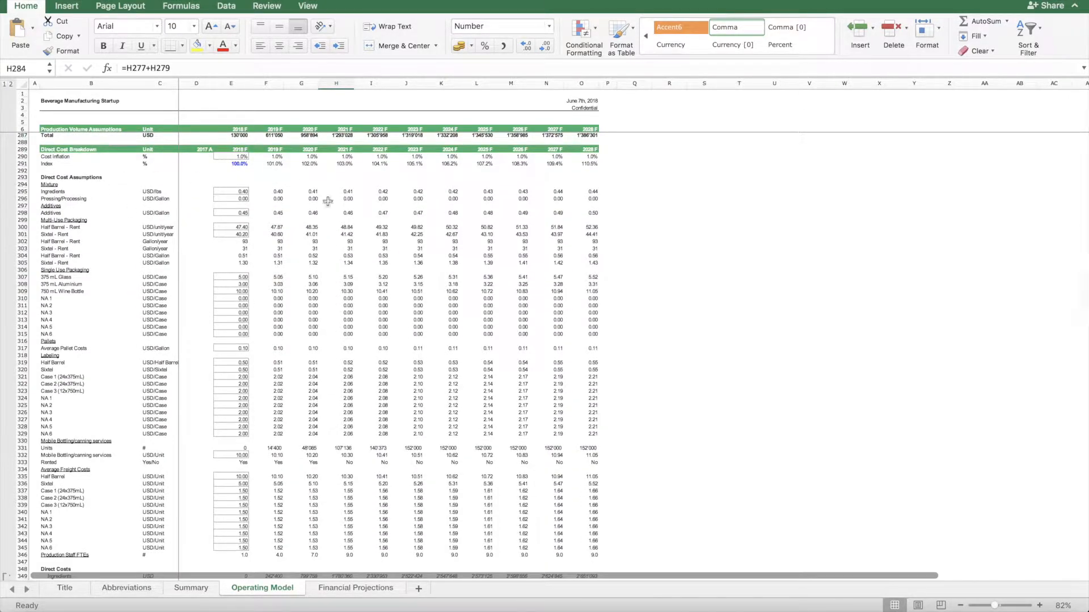
scroll(372, 243, up, 1)
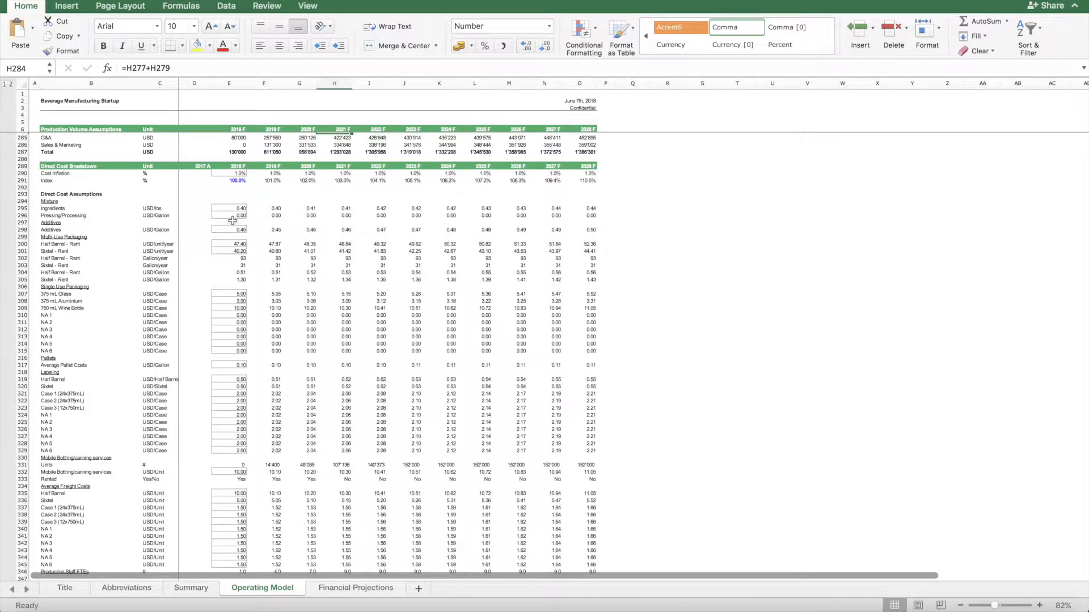
scroll(277, 225, down, 1)
scroll(277, 225, down, 20)
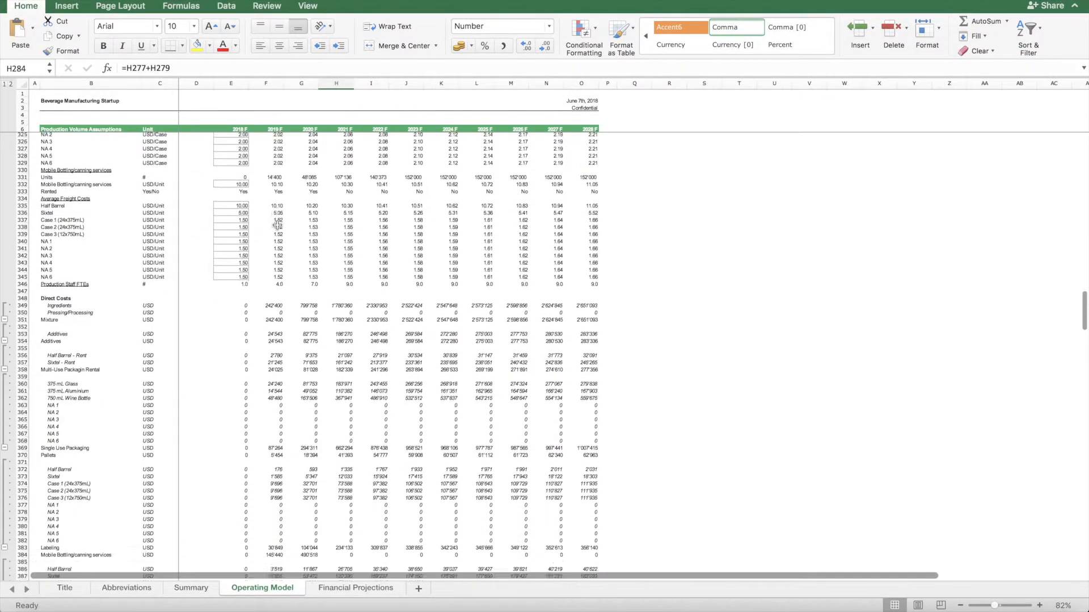
scroll(277, 225, up, 19)
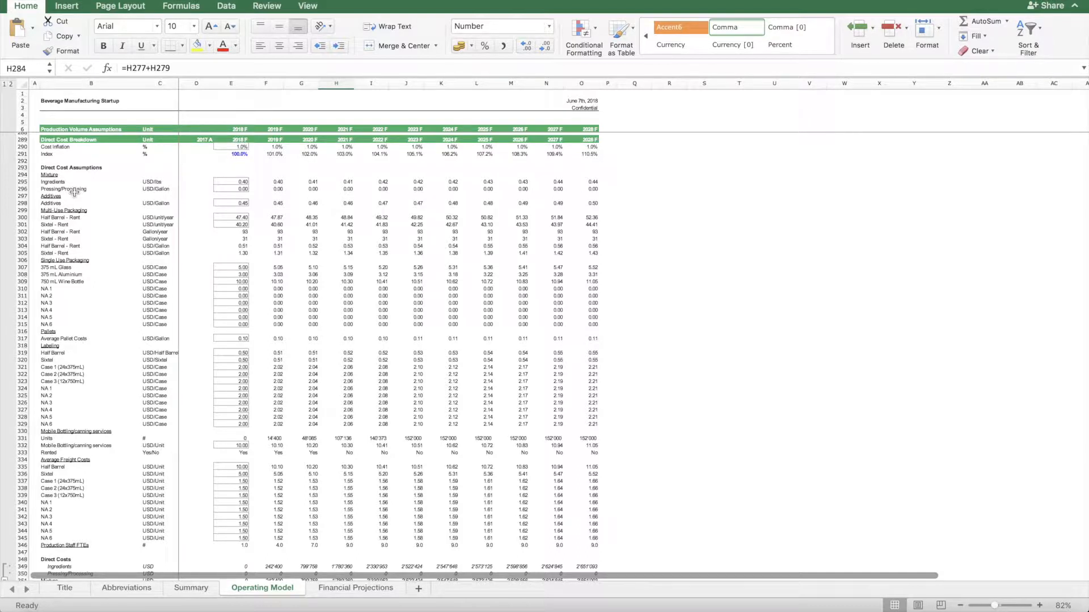
- Inspect the Mixture, Additives, Multi-Use Packaging and Single Use Packaging headings in the Direct Cost Assumptions
click(52, 174)
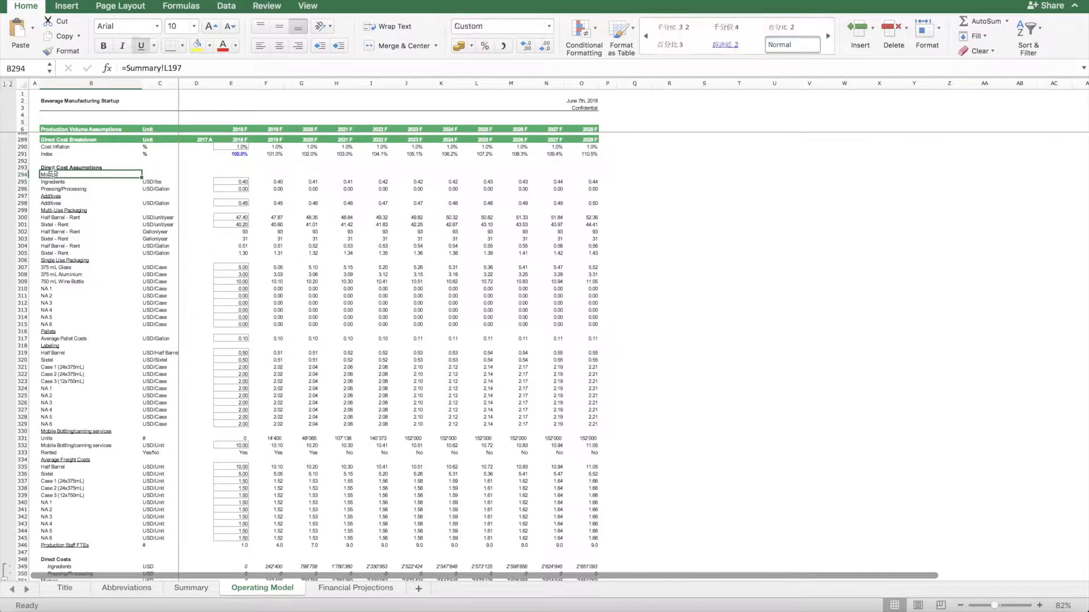
click(48, 197)
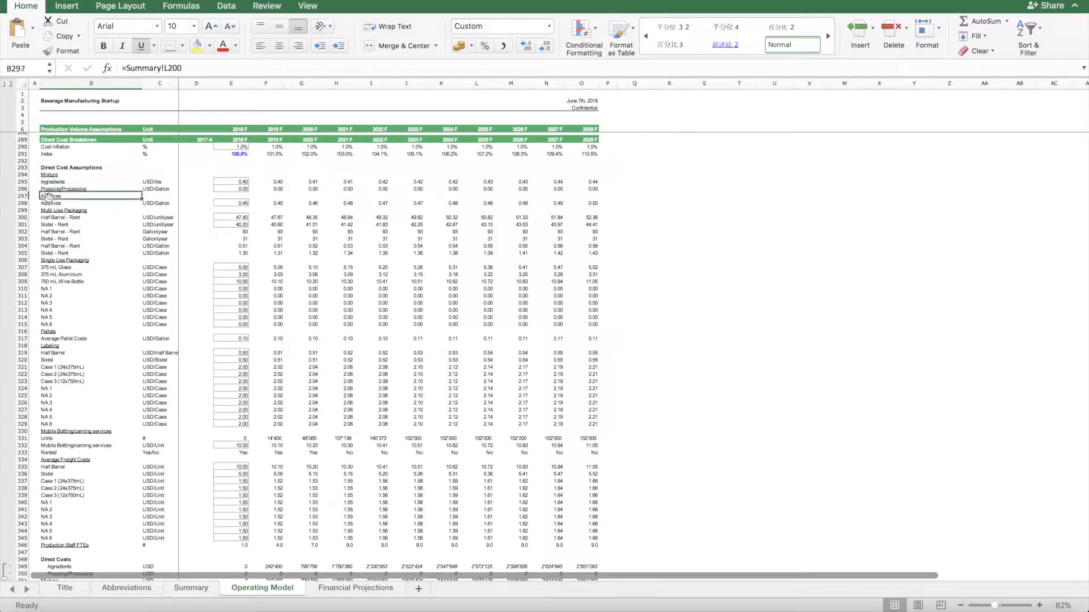
click(74, 211)
click(69, 261)
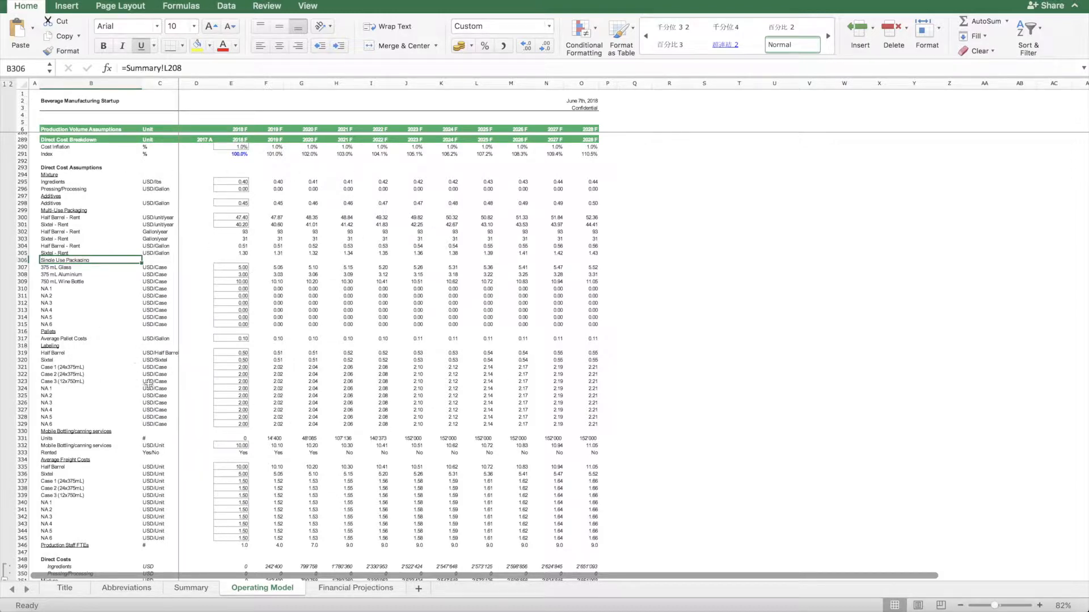
- Inspect the remaining labeling, bottling and freight assumptions and the Direct Costs calculated below them
scroll(136, 299, down, 5)
scroll(135, 301, up, 3)
scroll(136, 300, down, 5)
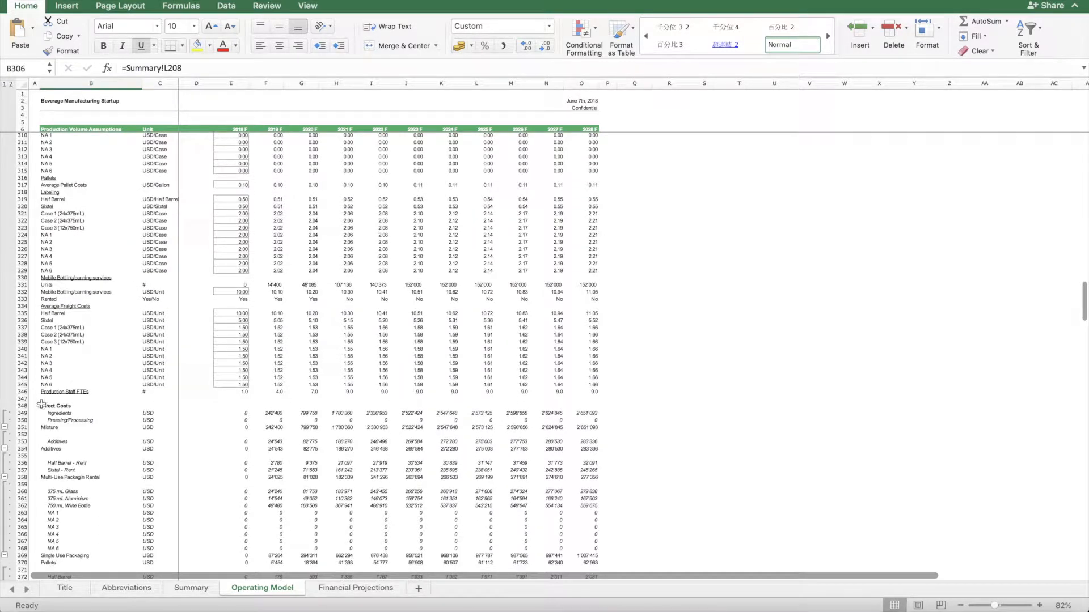
click(22, 406)
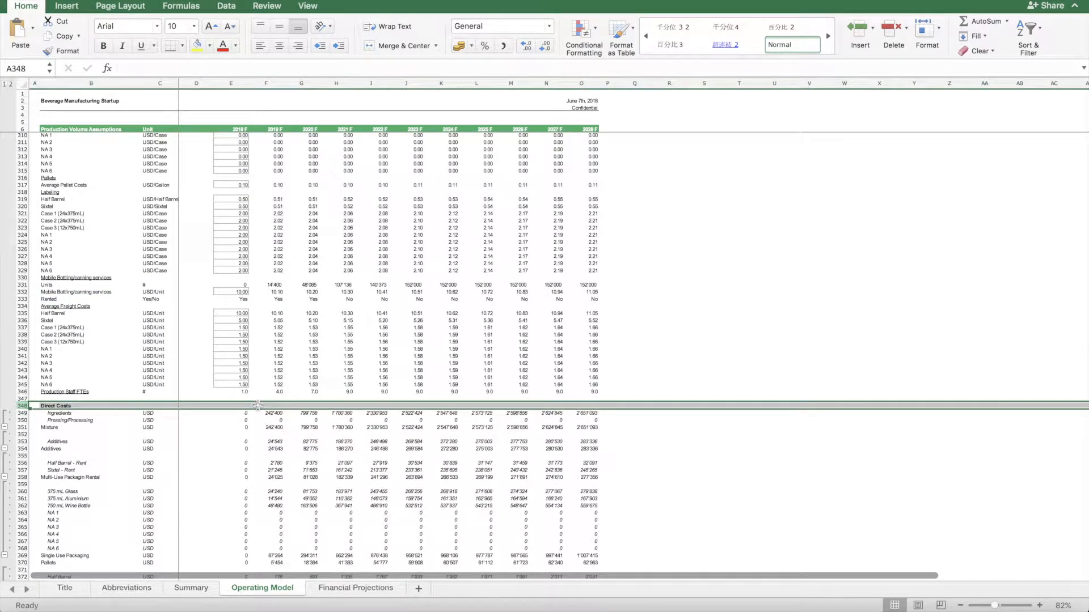
scroll(254, 402, down, 15)
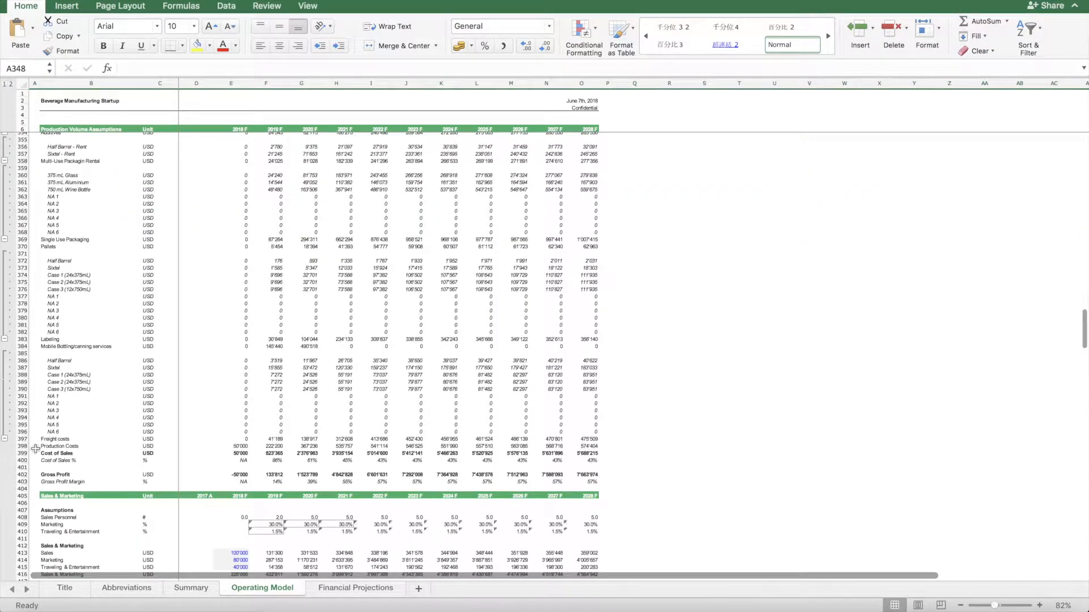
- Select the Cost of Sales row from its label through 2028 to examine the yearly totals
click(22, 453)
click(58, 454)
drag(57, 453, 587, 452)
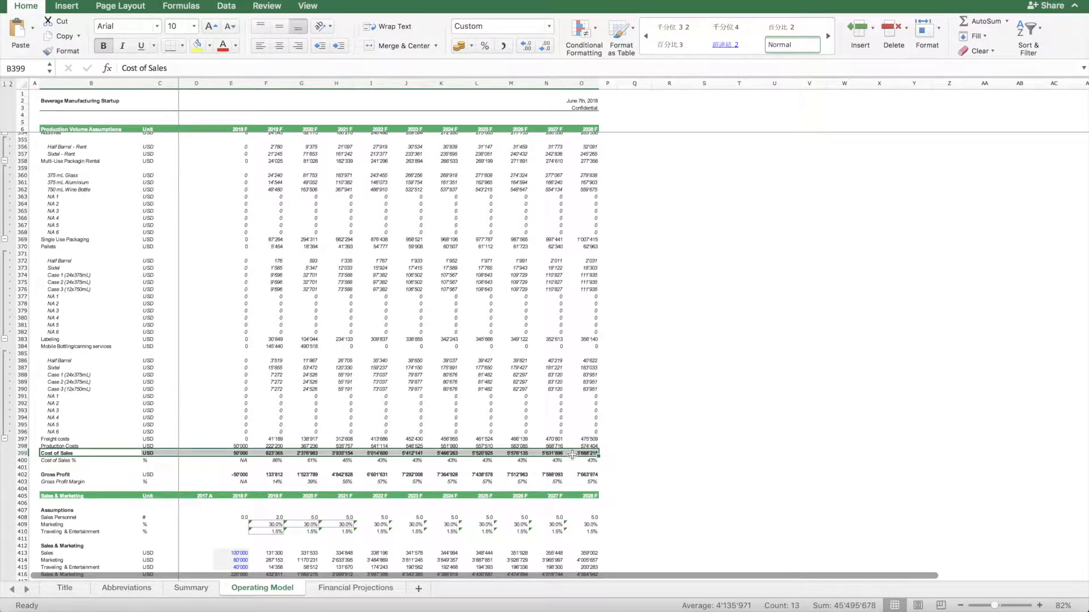
- Review the Direct Cost Assumptions again and follow them down to the Cost of Sales and Gross Profit rows
scroll(296, 338, up, 2)
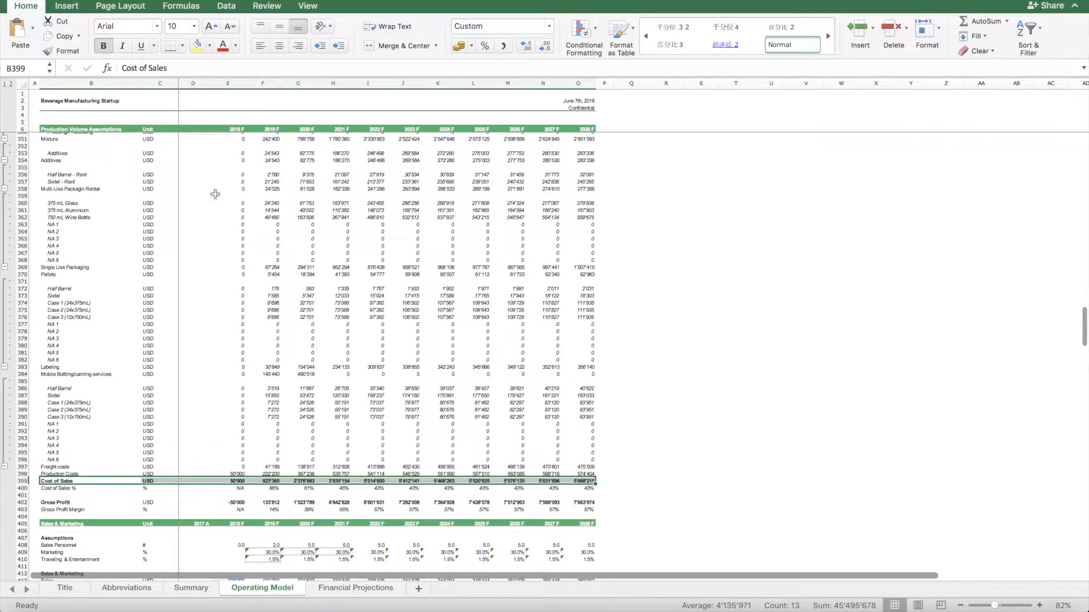
scroll(471, 304, up, 15)
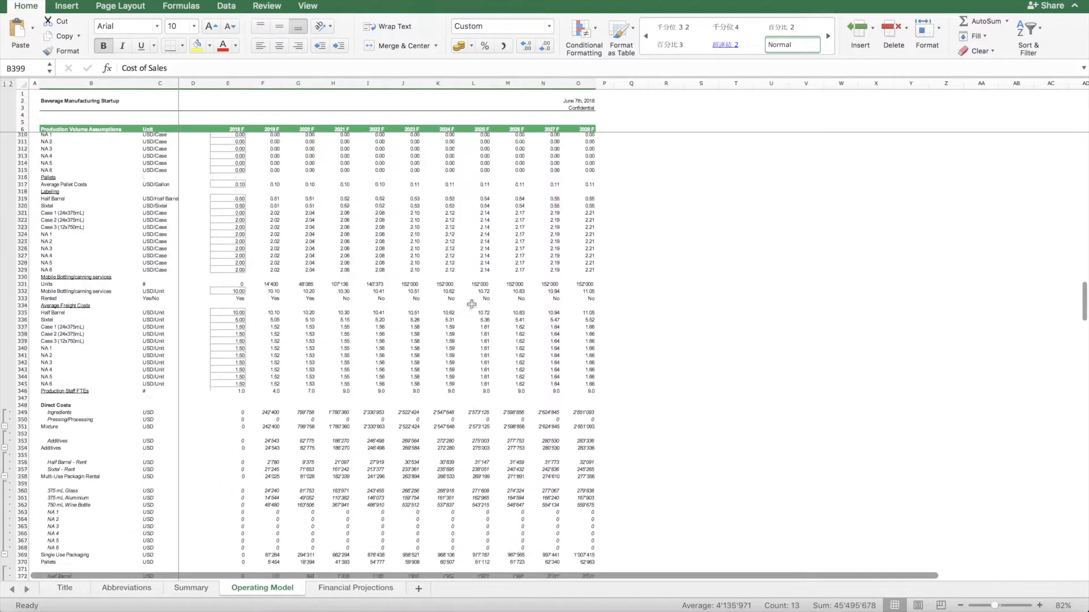
scroll(471, 305, up, 2)
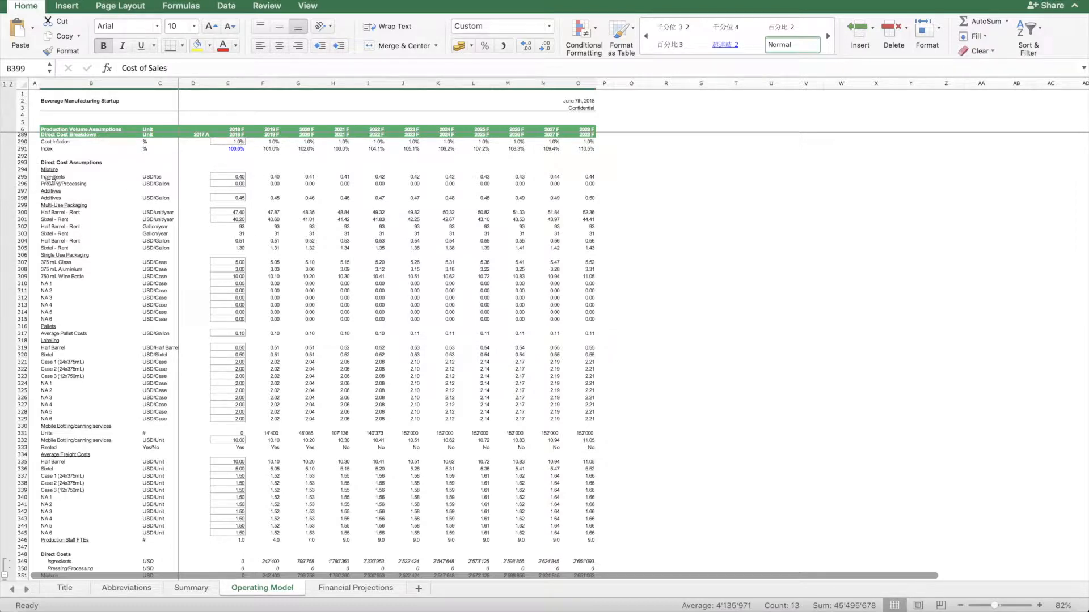
scroll(398, 347, down, 10)
scroll(398, 347, down, 15)
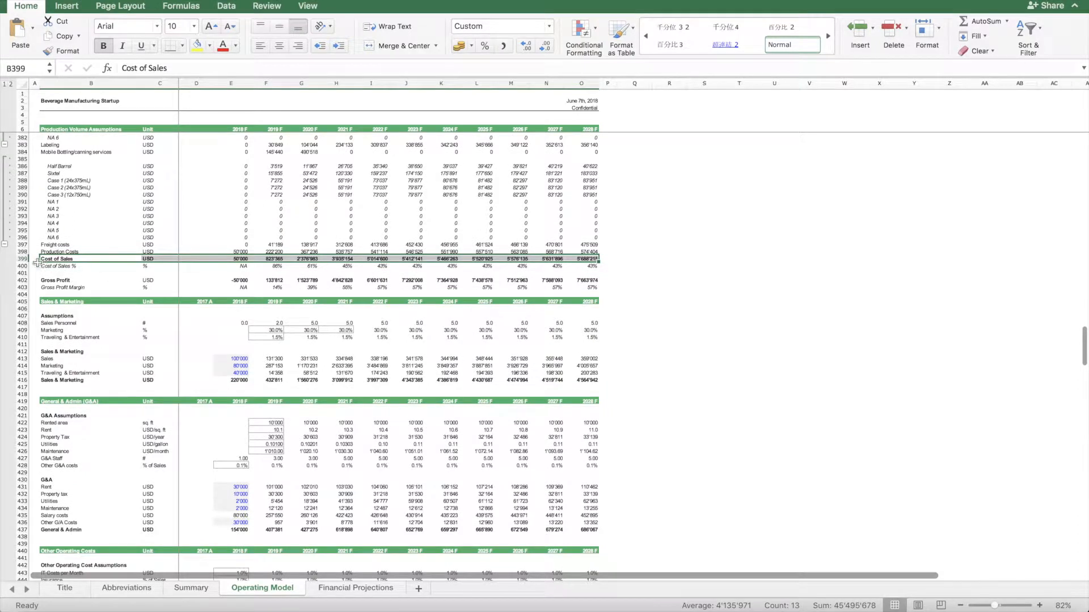
scroll(307, 244, down, 1)
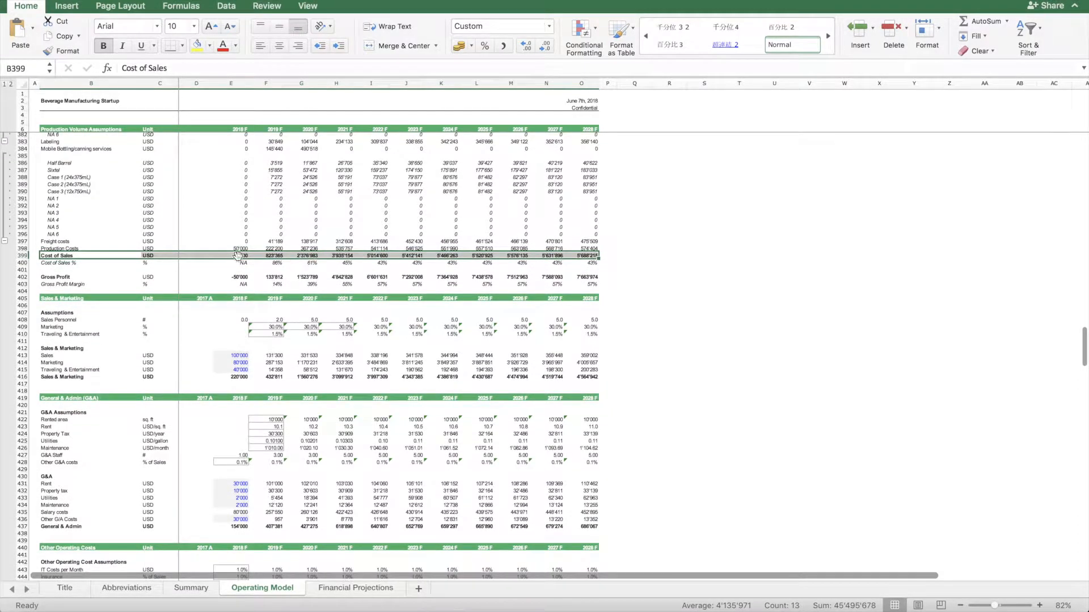
- Inspect the Gross Profit row and the Sales & Marketing assumptions and costs below it
scroll(335, 299, up, 1)
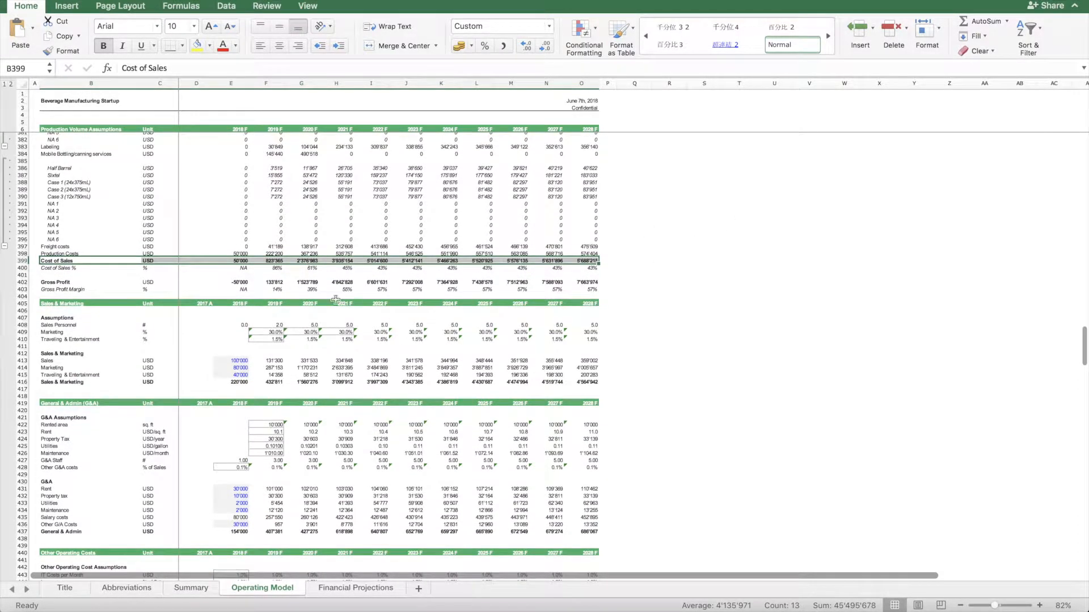
click(54, 283)
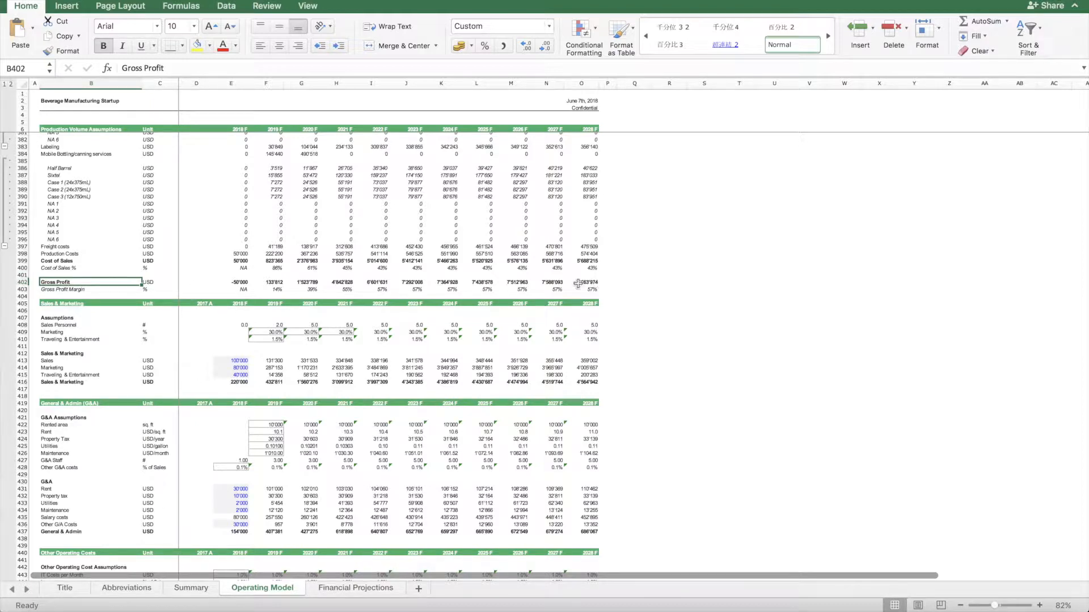
scroll(584, 283, down, 6)
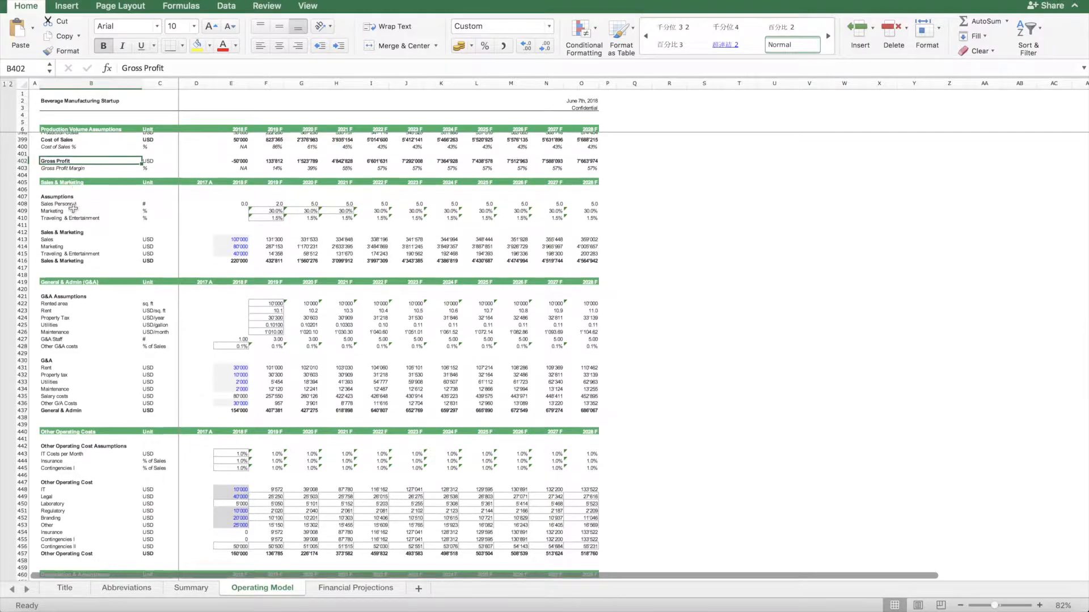
scroll(73, 208, up, 1)
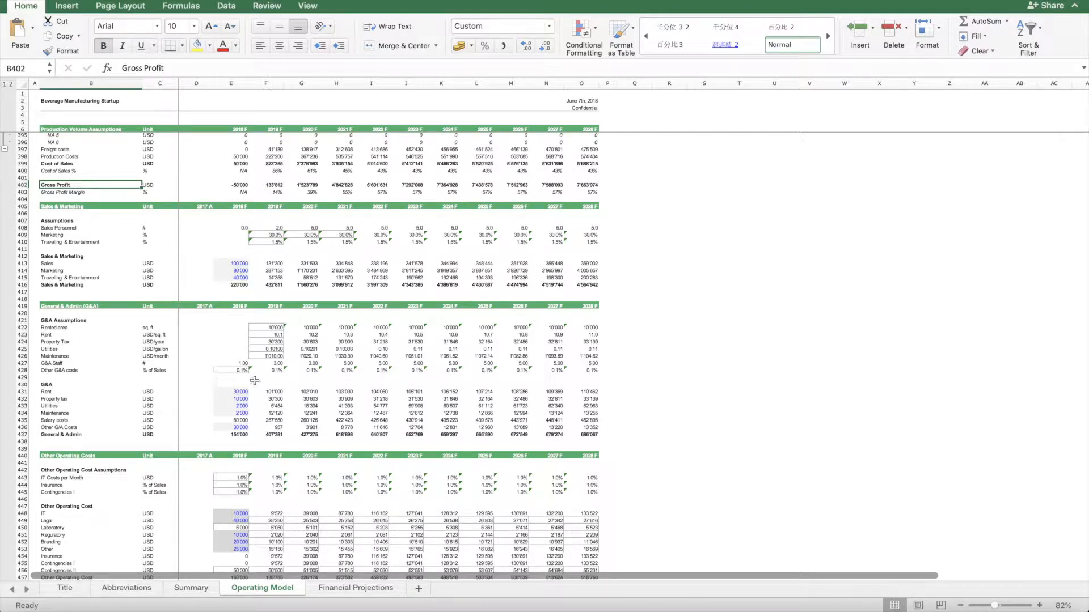
- Review the General & Admin and Other Operating Costs sections down to the Depreciation & Amortisation section
scroll(245, 352, down, 5)
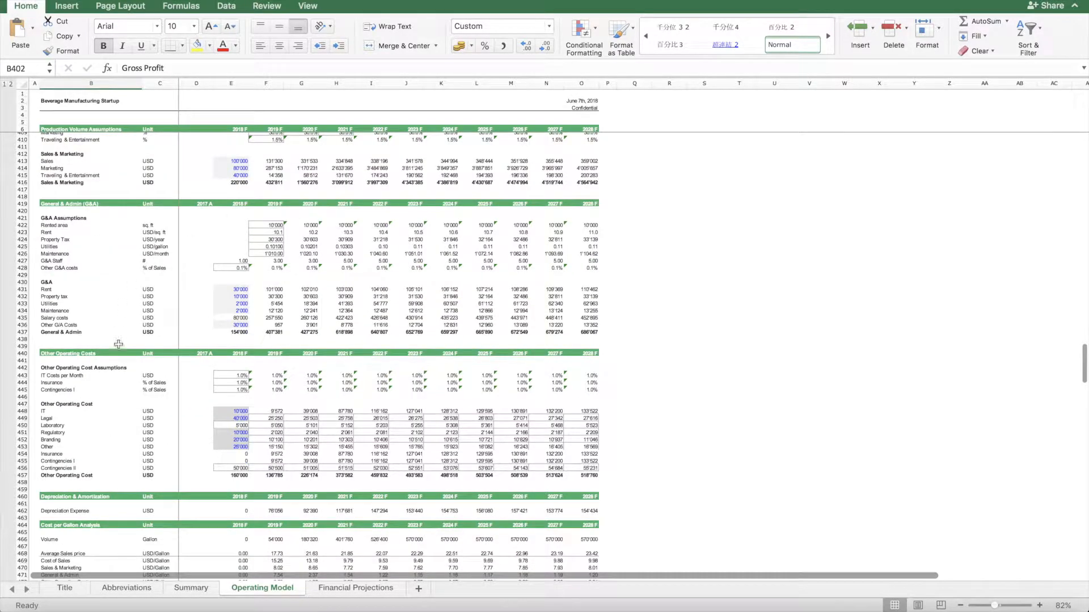
scroll(408, 419, down, 3)
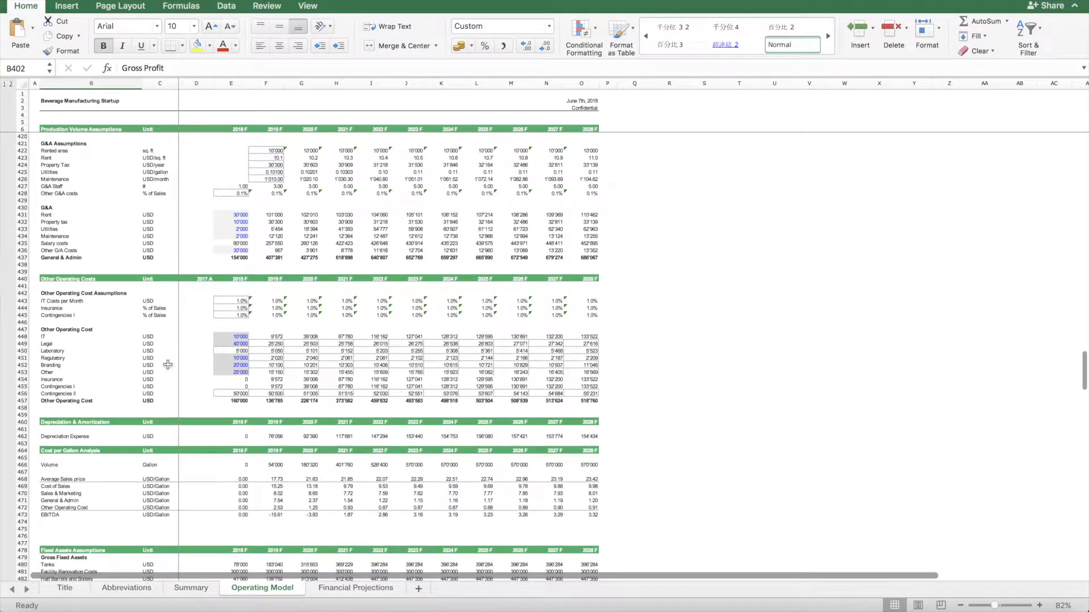
scroll(347, 261, down, 5)
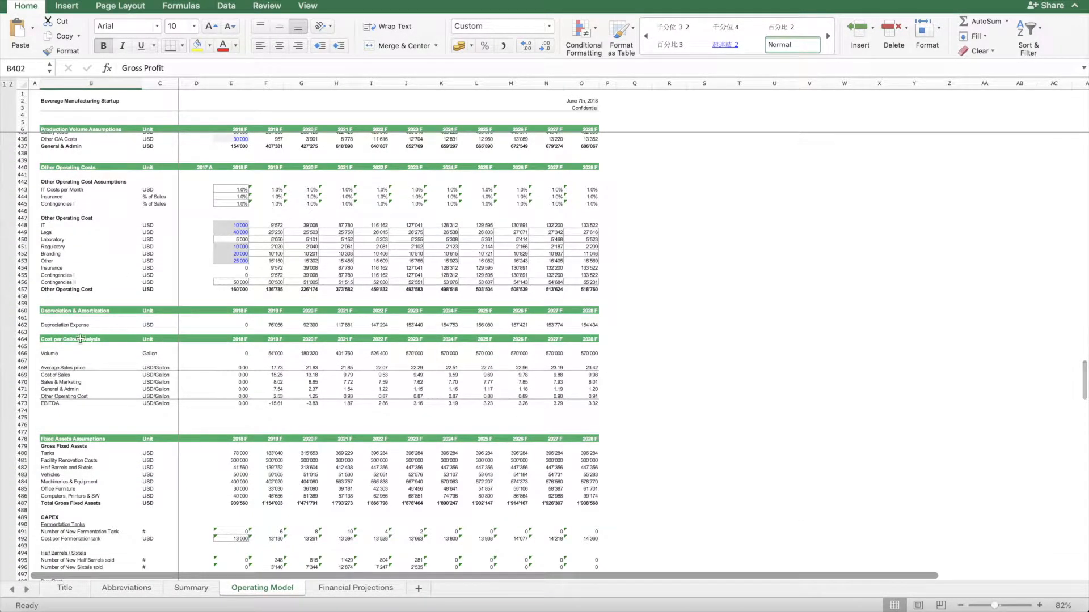
- Examine the Cost per Gallon Analysis: its heading, volume, average sales price and cost formulas, and the whole EBITDA row
click(47, 340)
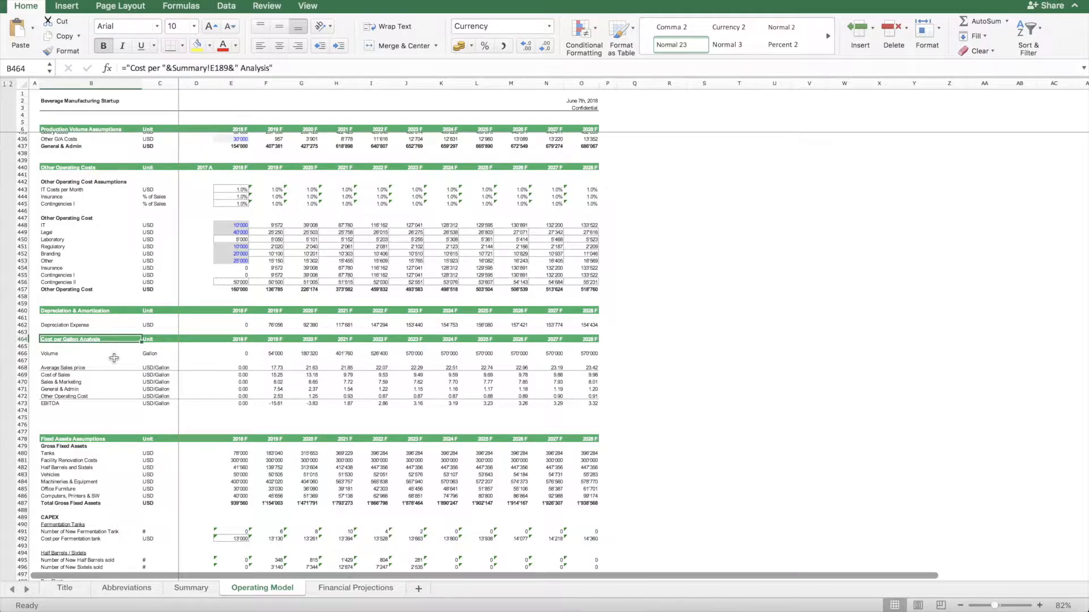
click(273, 353)
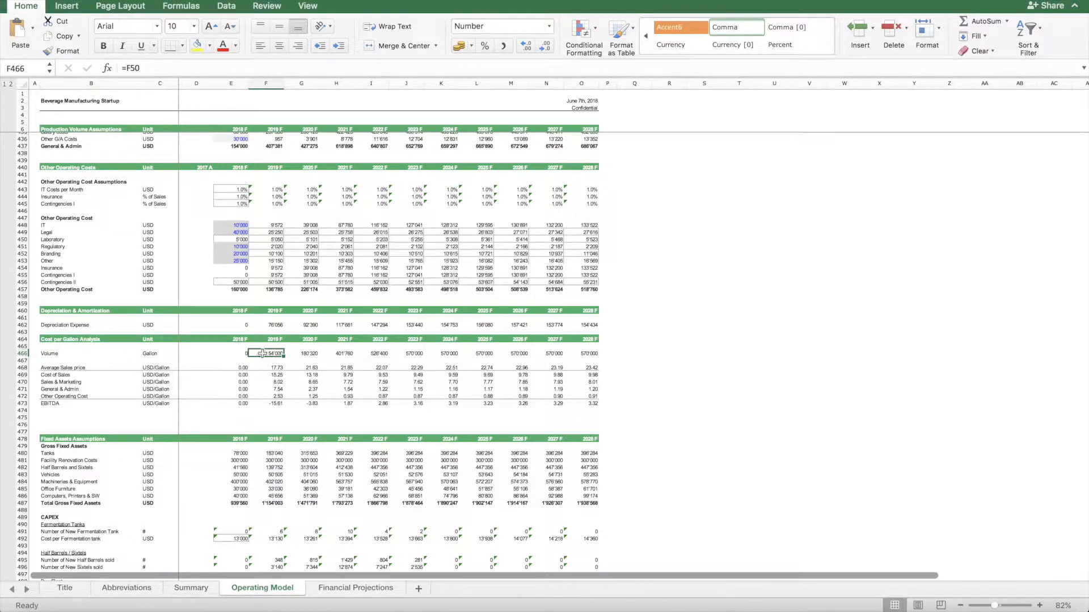
click(585, 353)
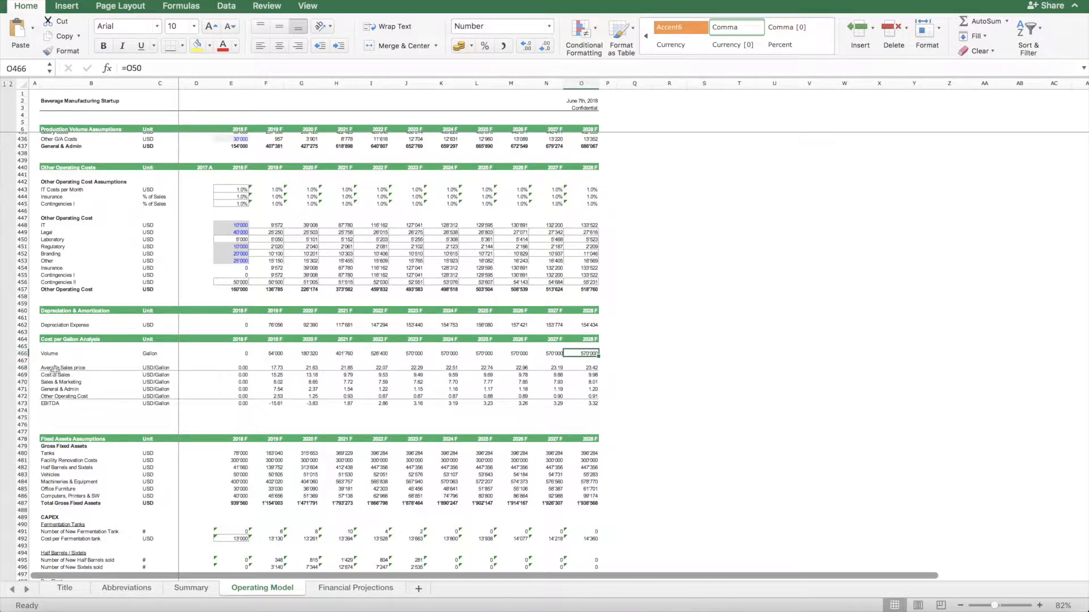
click(268, 368)
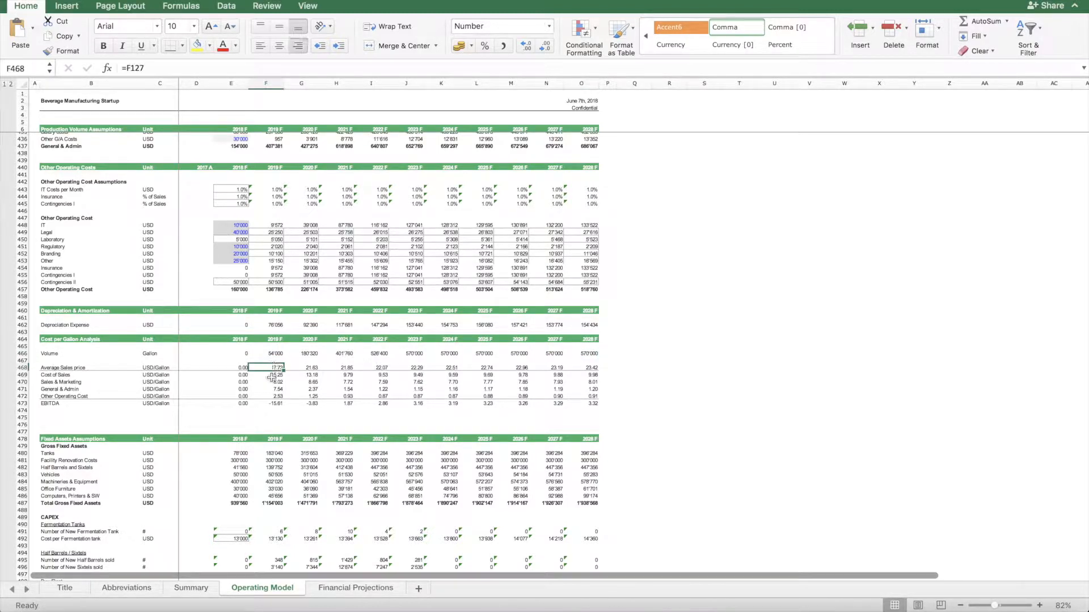
click(272, 375)
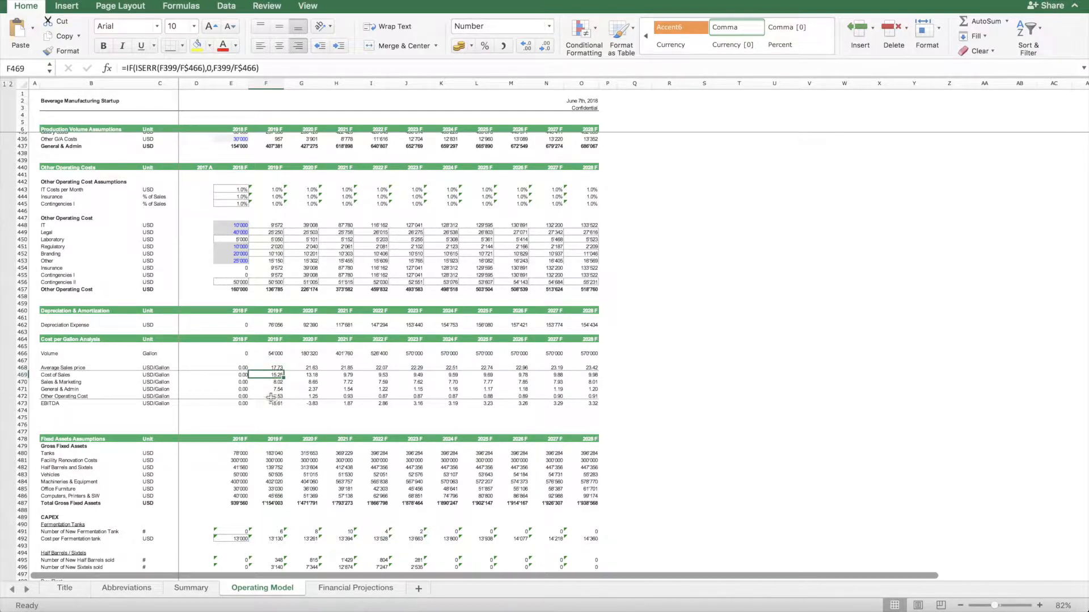
click(22, 404)
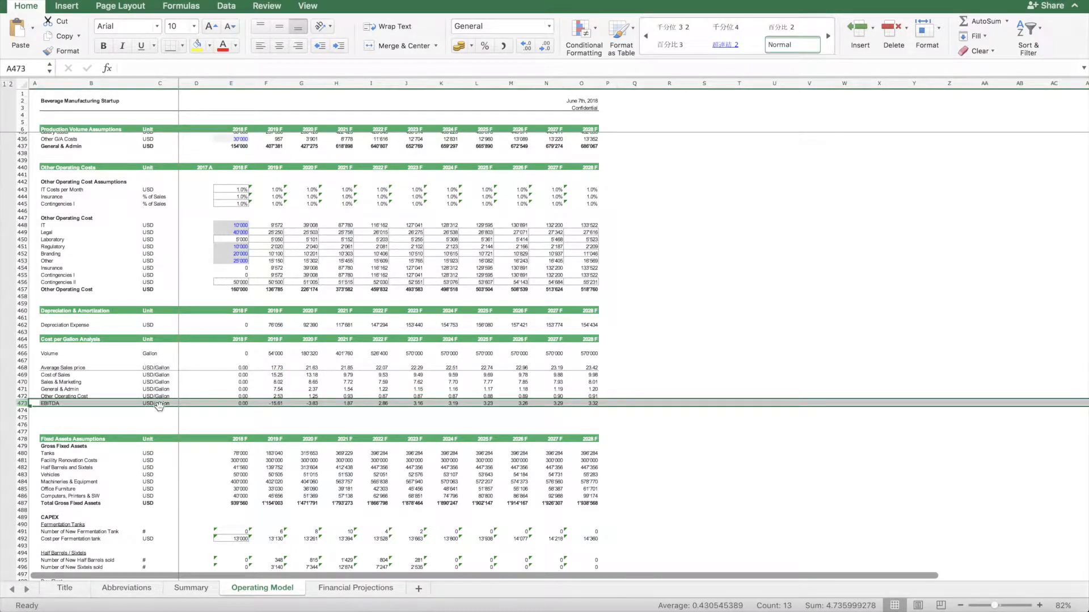
click(417, 389)
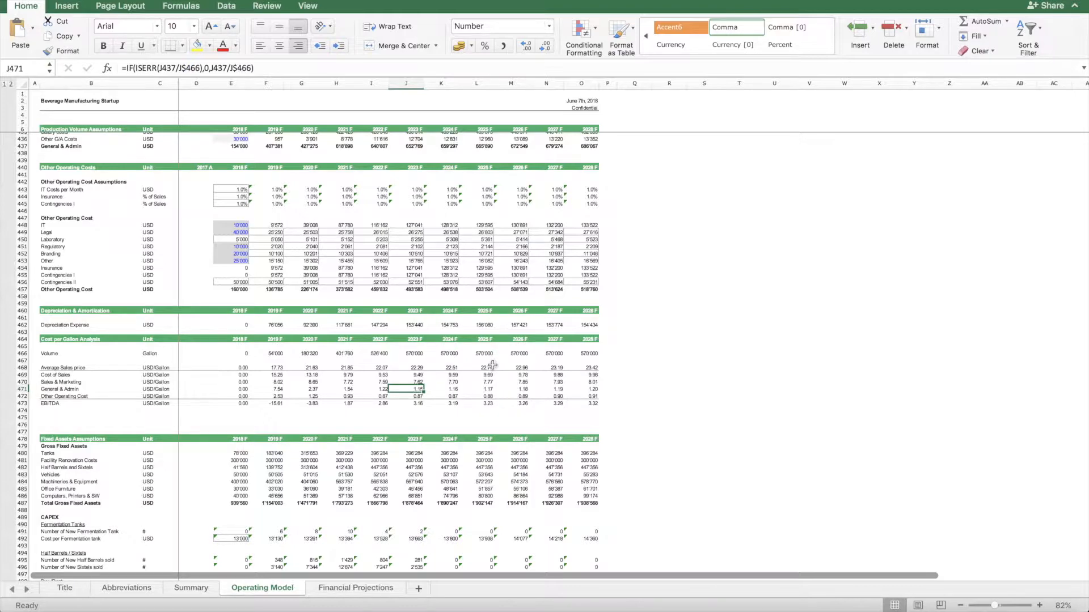
- Examine the Gross Fixed Assets table in the Fixed Assets Assumptions and check the 2019 Machineries & Equipment formula
scroll(491, 366, down, 10)
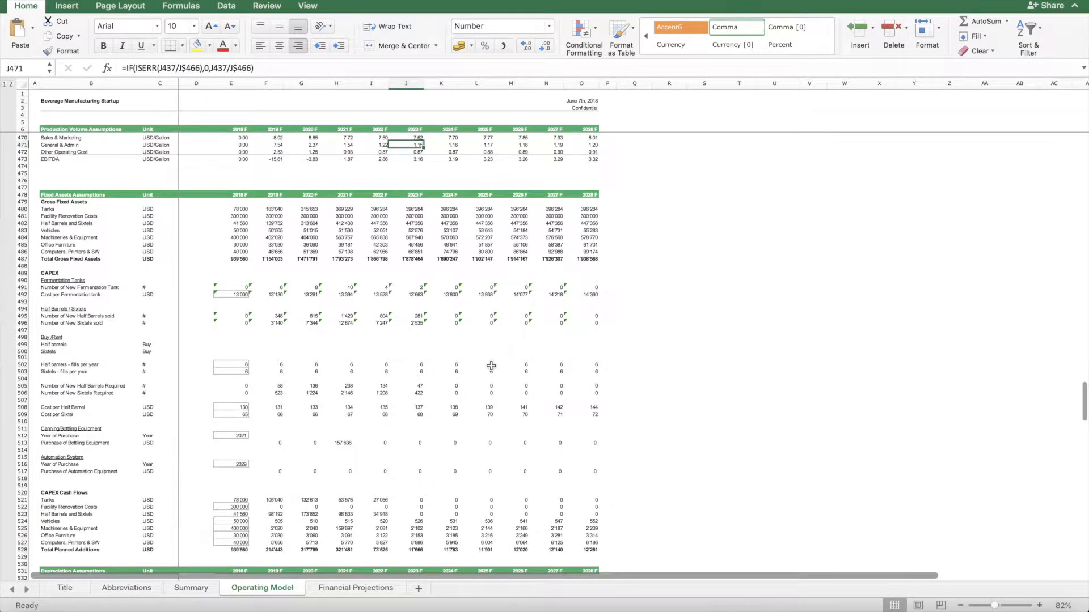
scroll(492, 366, down, 1)
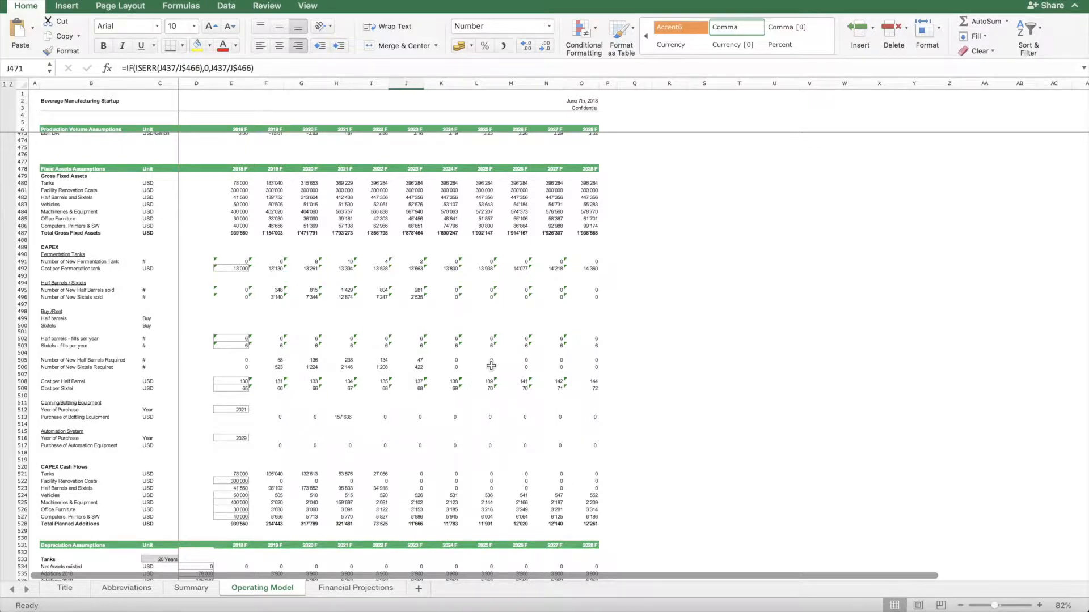
scroll(536, 352, up, 1)
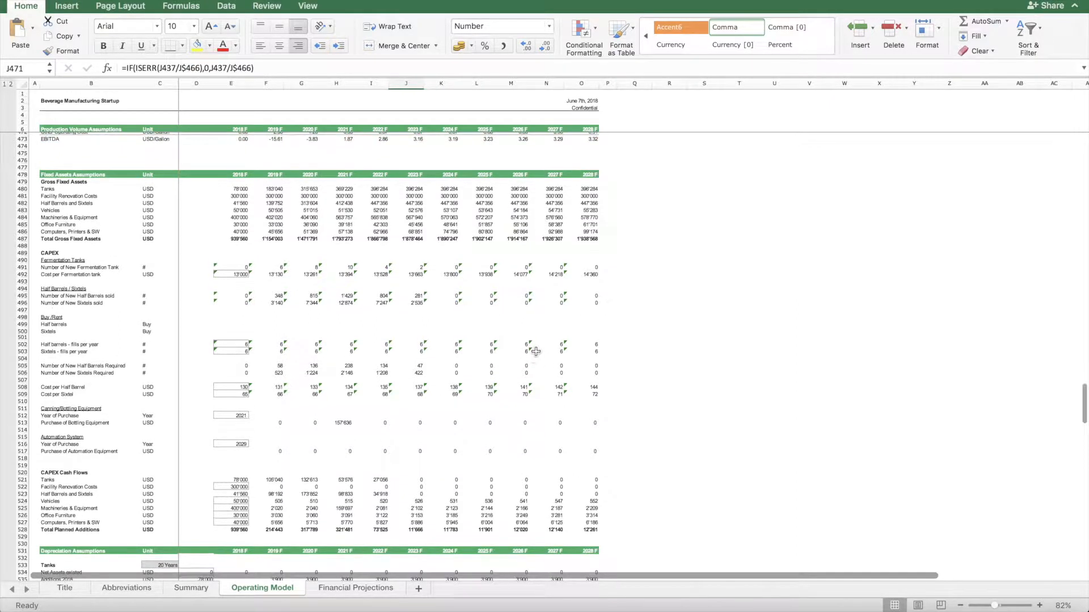
drag(50, 190, 592, 239)
click(265, 217)
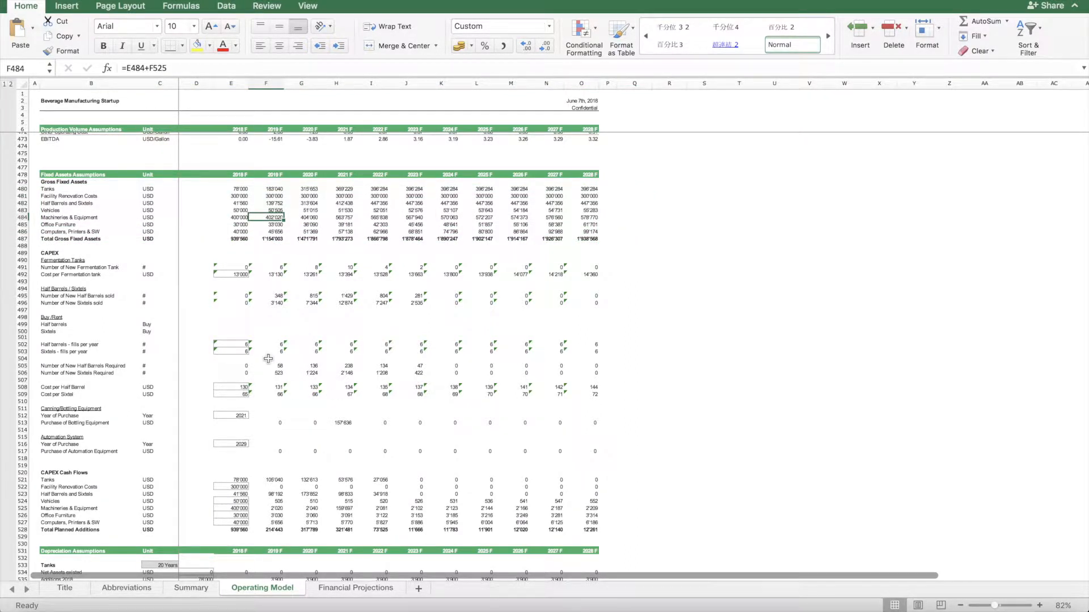
- Find the Initial CAPEX assumptions on the Summary sheet and select their amounts from Tanks through Computers, Printers & SW
click(190, 588)
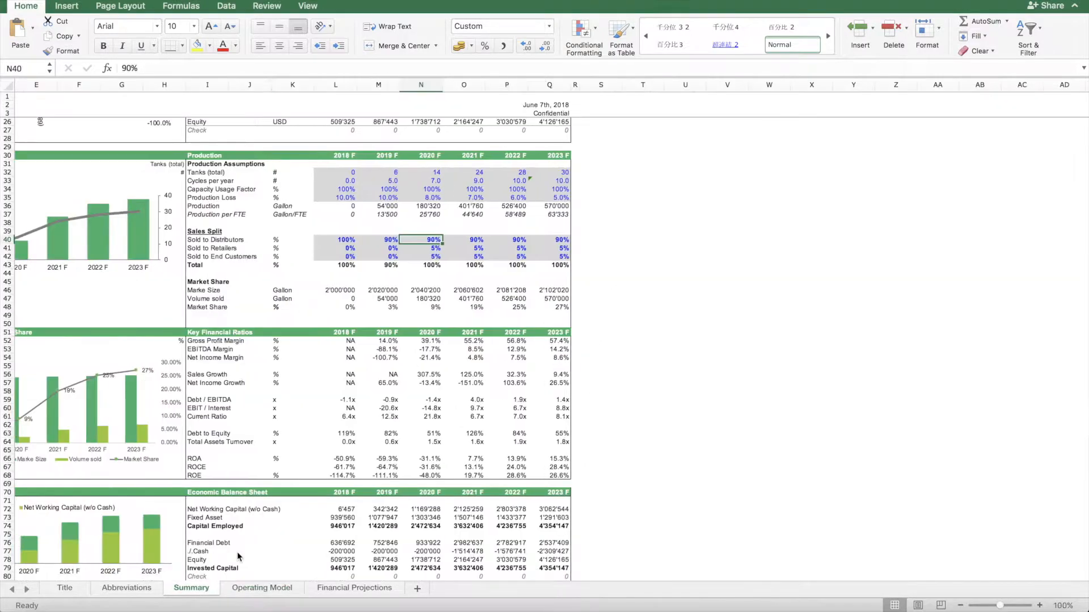
scroll(304, 468, down, 15)
scroll(303, 468, down, 15)
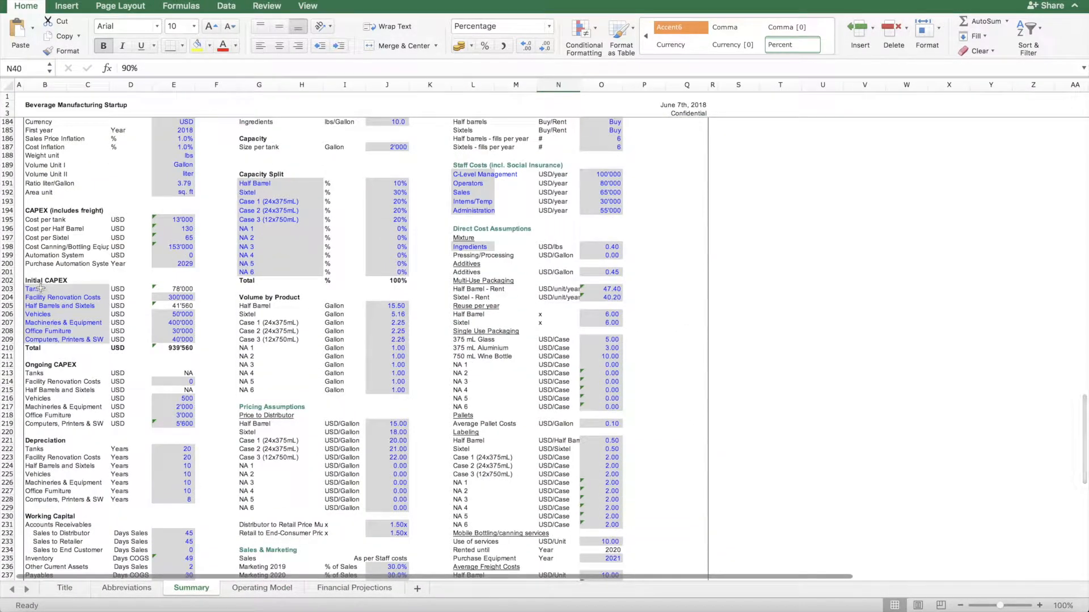
click(54, 289)
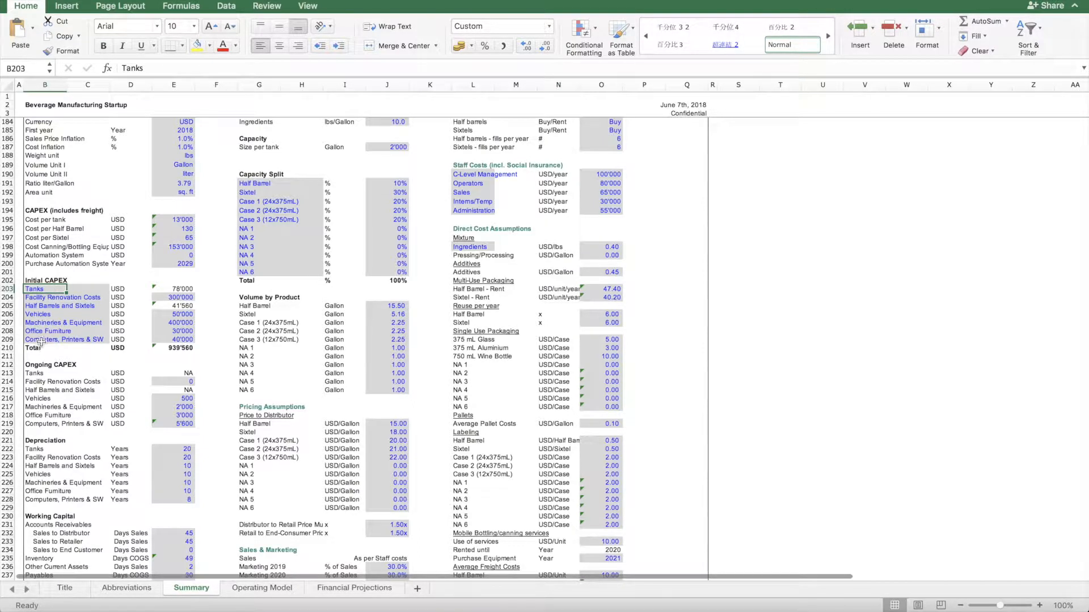
click(188, 289)
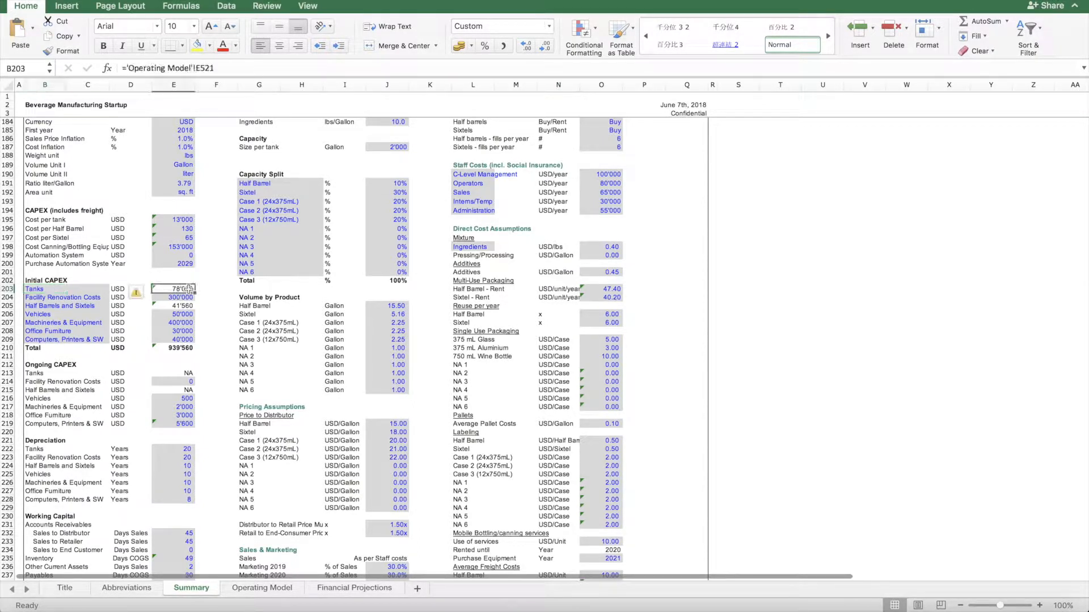
drag(189, 293, 186, 341)
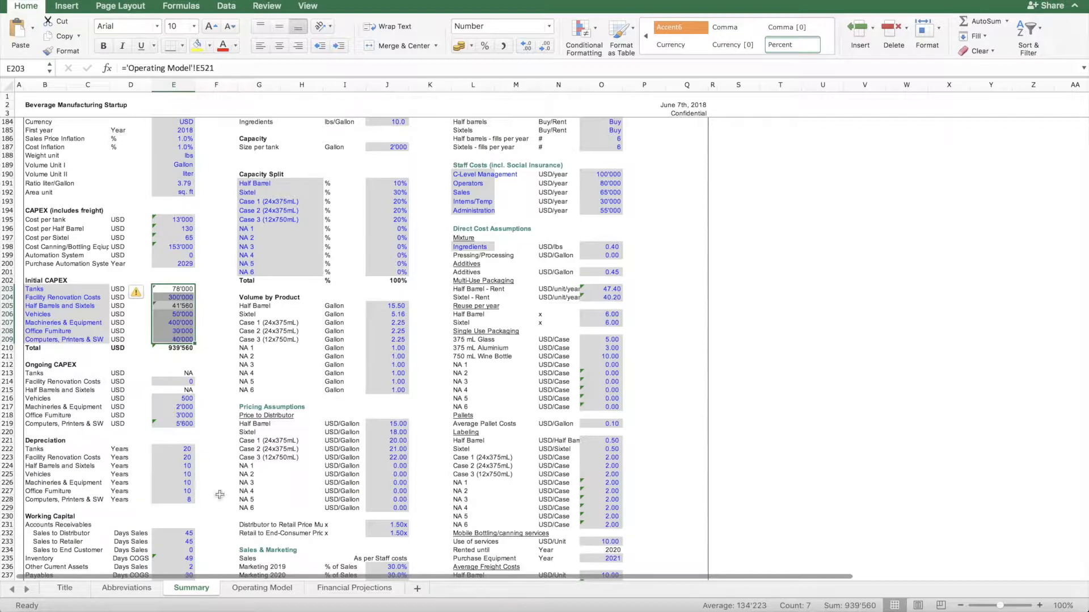
- Return to the Operating Model sheet and select the Total Gross Fixed Assets values from 2018 through 2028
click(273, 589)
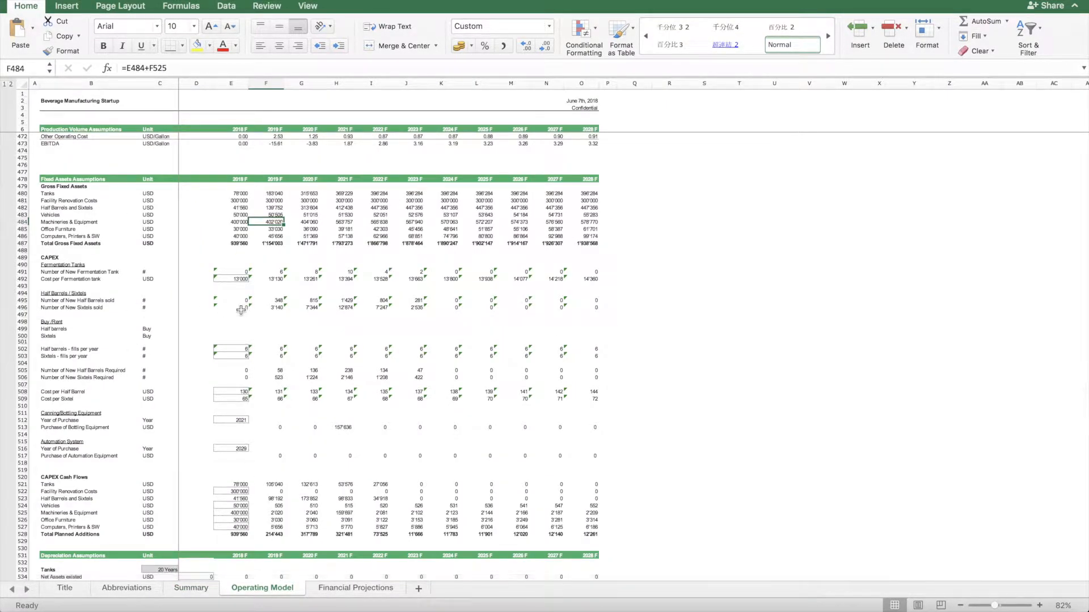
click(56, 185)
click(232, 244)
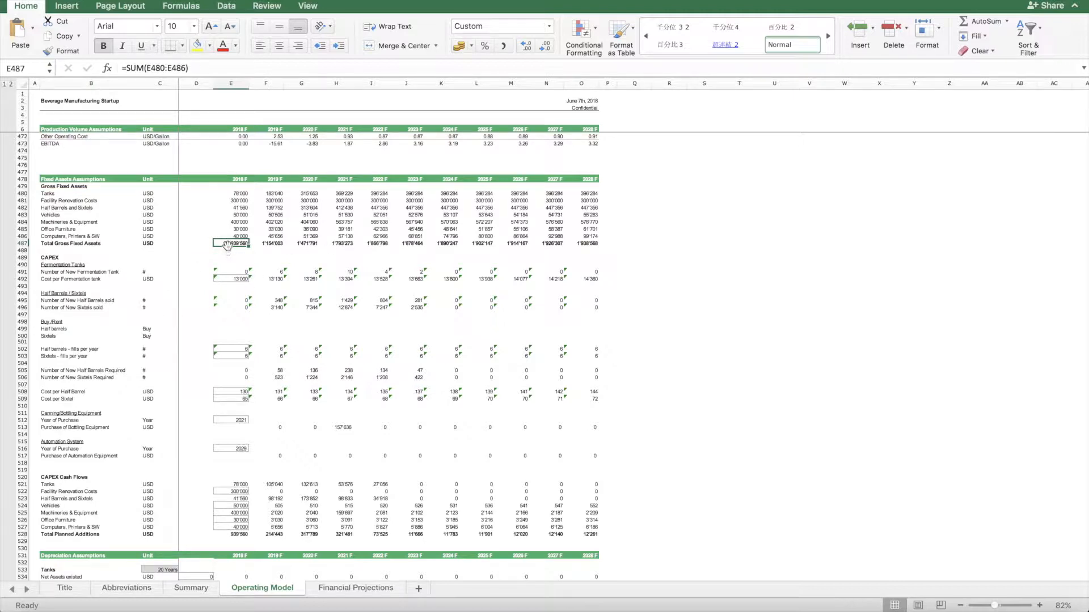
drag(227, 245, 598, 241)
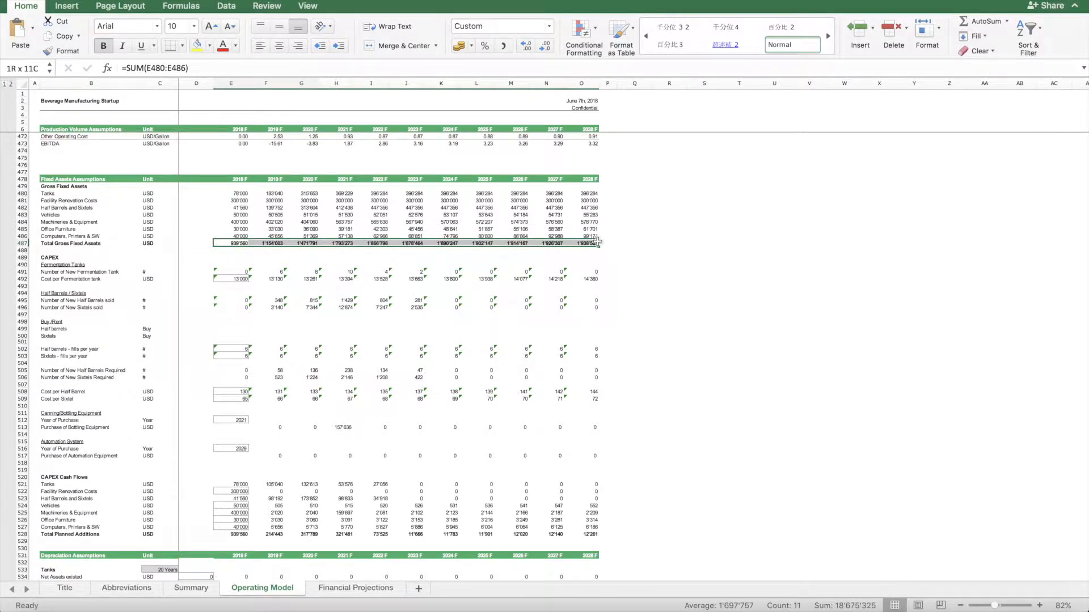
- Select the CAPEX Cash Flows block through the Total Planned Additions row to examine the yearly investments
scroll(278, 304, down, 7)
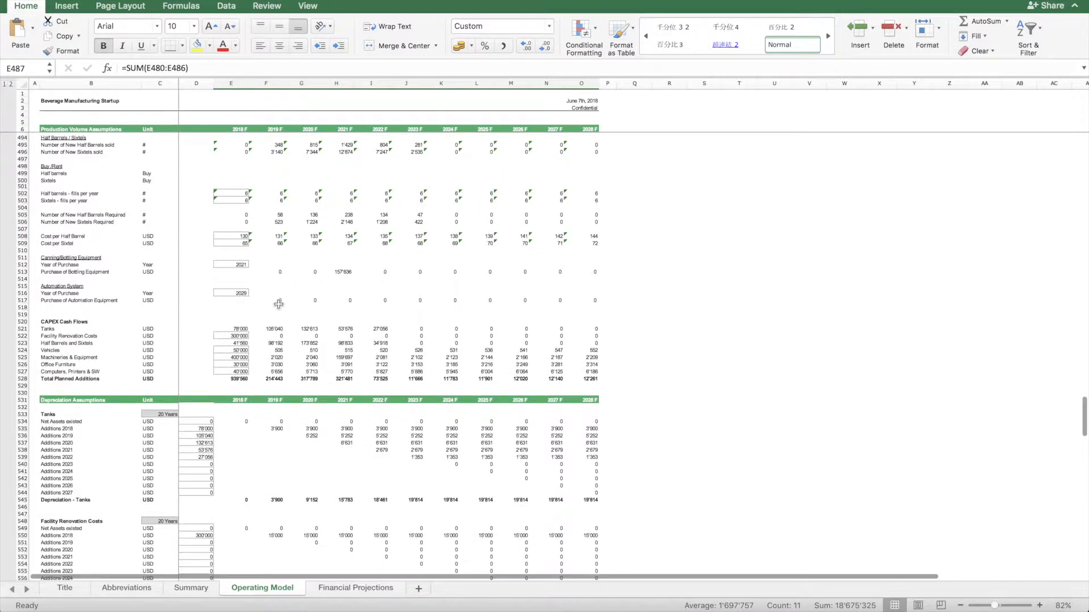
scroll(278, 304, down, 2)
drag(46, 282, 543, 334)
- Inspect the Depreciation Assumptions schedules for Tanks, Facility Renovation Costs and Half Barrels and Sixtels
scroll(308, 376, down, 9)
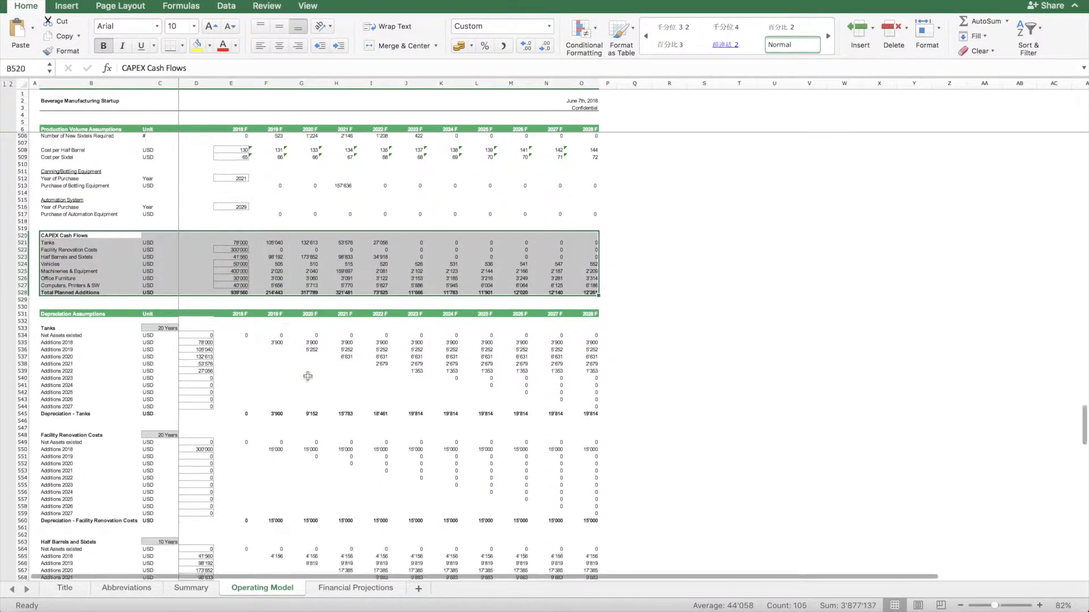
scroll(311, 350, up, 4)
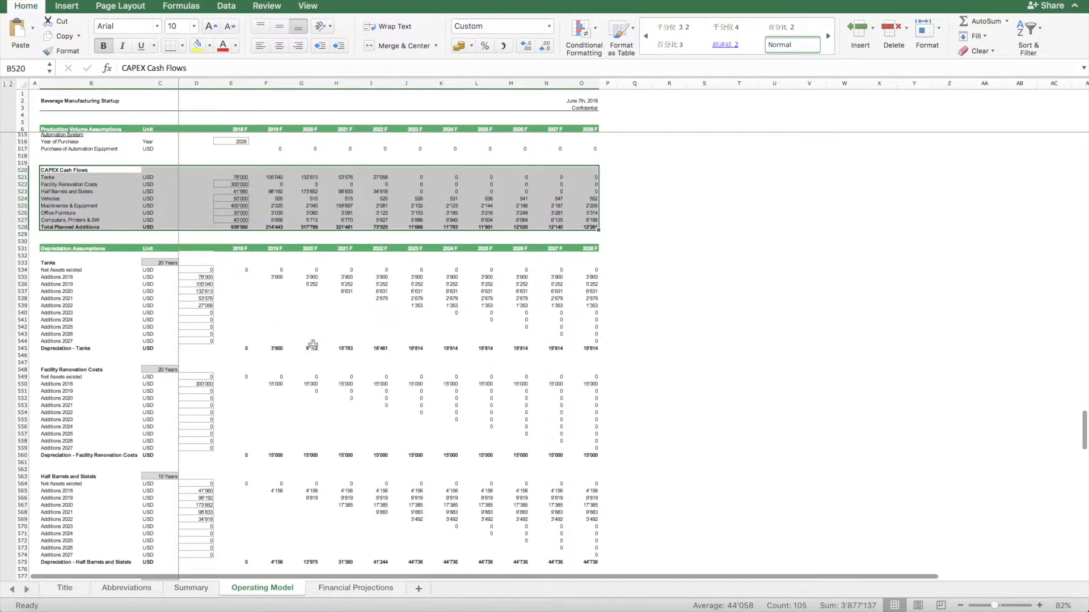
click(265, 302)
scroll(350, 315, up, 1)
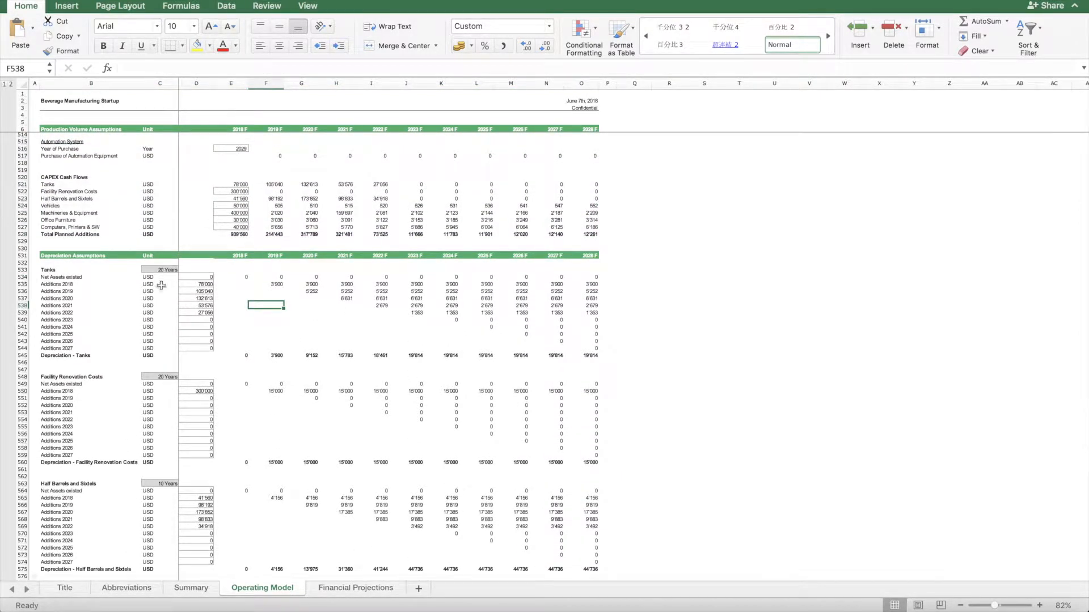
scroll(147, 339, down, 8)
scroll(146, 339, up, 8)
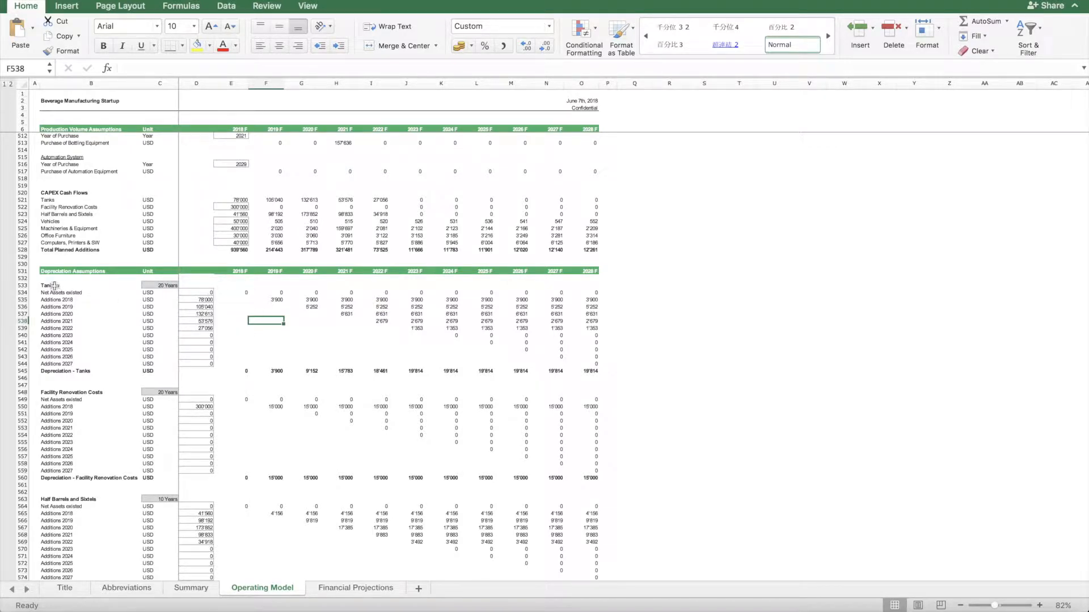
- Follow the depreciation schedules down to the Fixed Asset Schedule and select the whole Depreciation - Summary block
scroll(319, 291, down, 15)
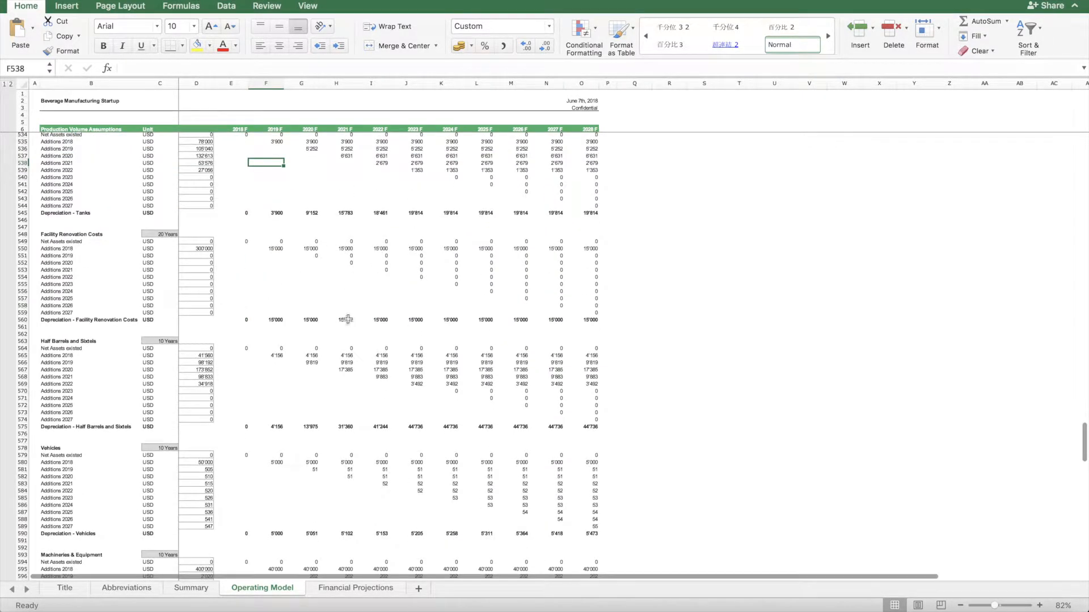
scroll(349, 320, down, 20)
scroll(350, 319, up, 6)
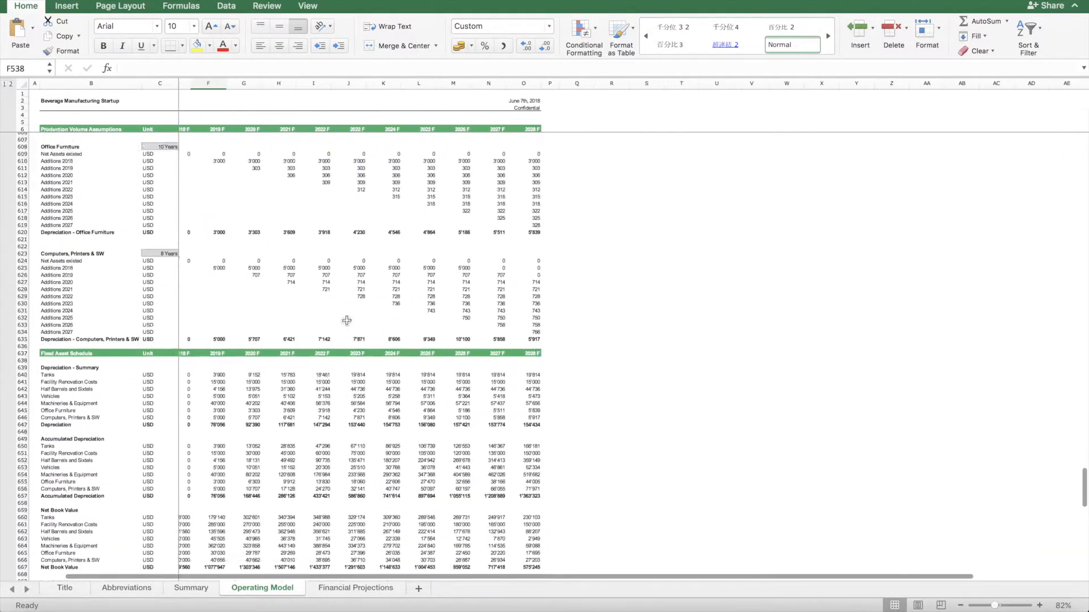
scroll(356, 319, down, 3)
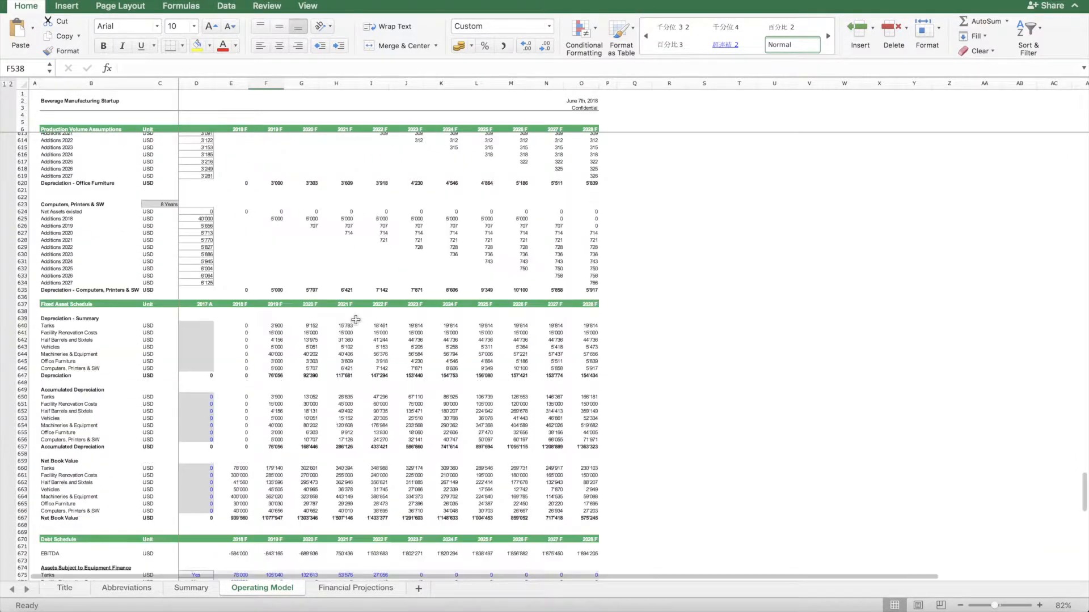
drag(26, 321, 26, 377)
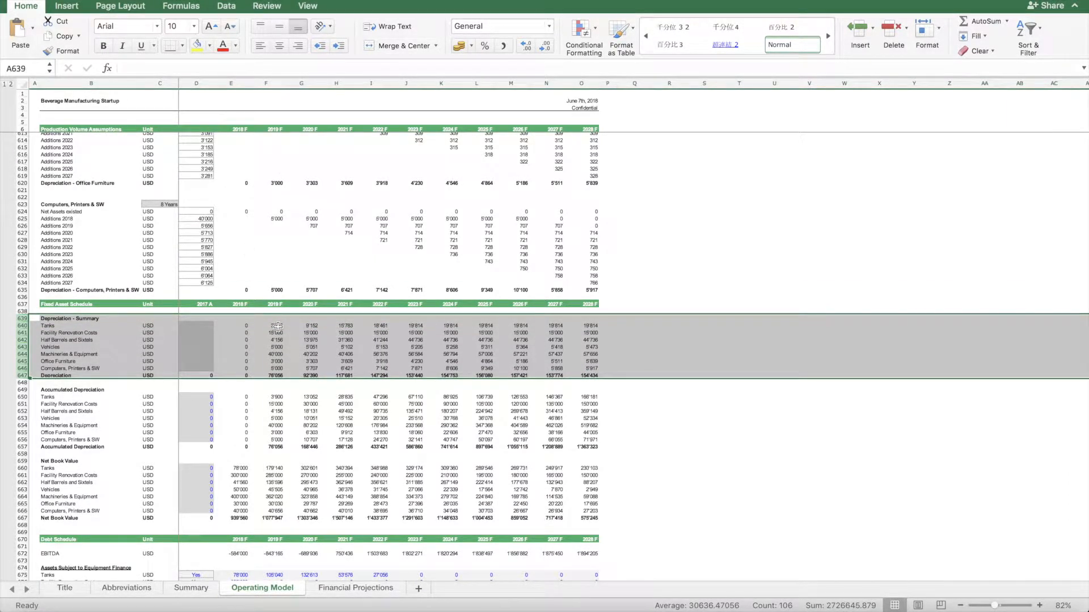
- Select the whole Net Book Value block in the Fixed Asset Schedule, then its total row from 2018 through 2028
drag(280, 399, 277, 448)
drag(28, 464, 28, 526)
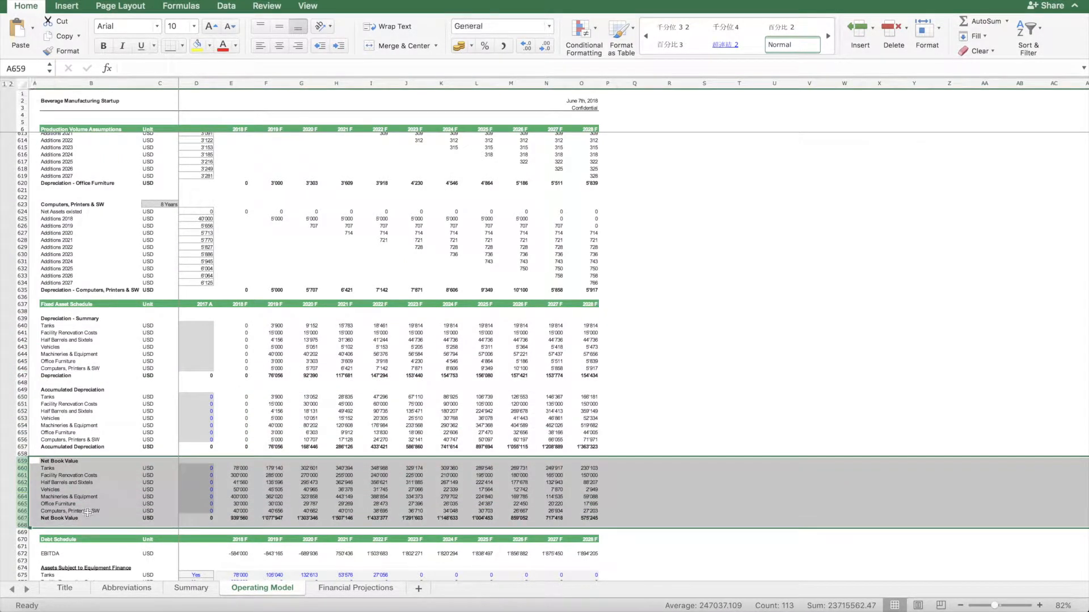
click(268, 492)
drag(238, 519, 590, 519)
- Examine the Debt Schedule's Assets Subject to Equipment Finance, including the 2019 Machineries & Equipment formula, and the 2018 Tanks percentage of equipment finance
scroll(301, 420, down, 5)
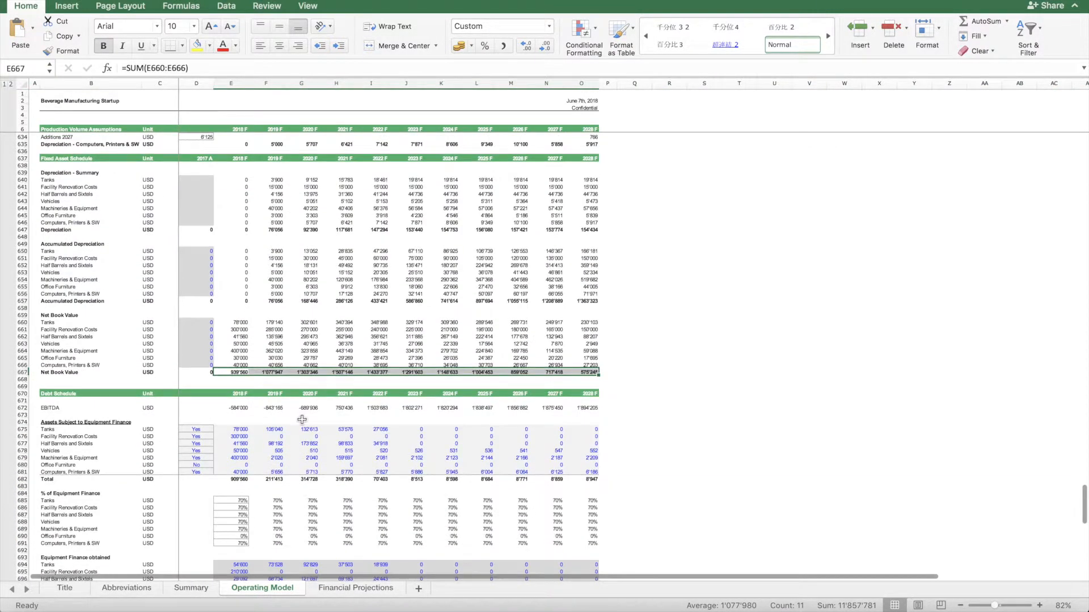
scroll(302, 420, down, 10)
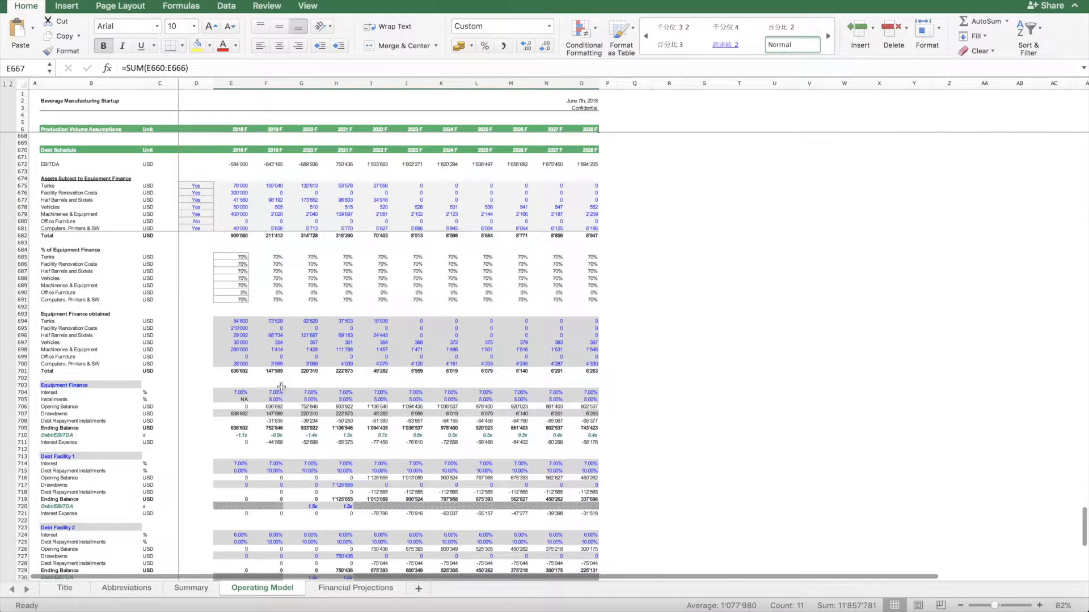
click(276, 215)
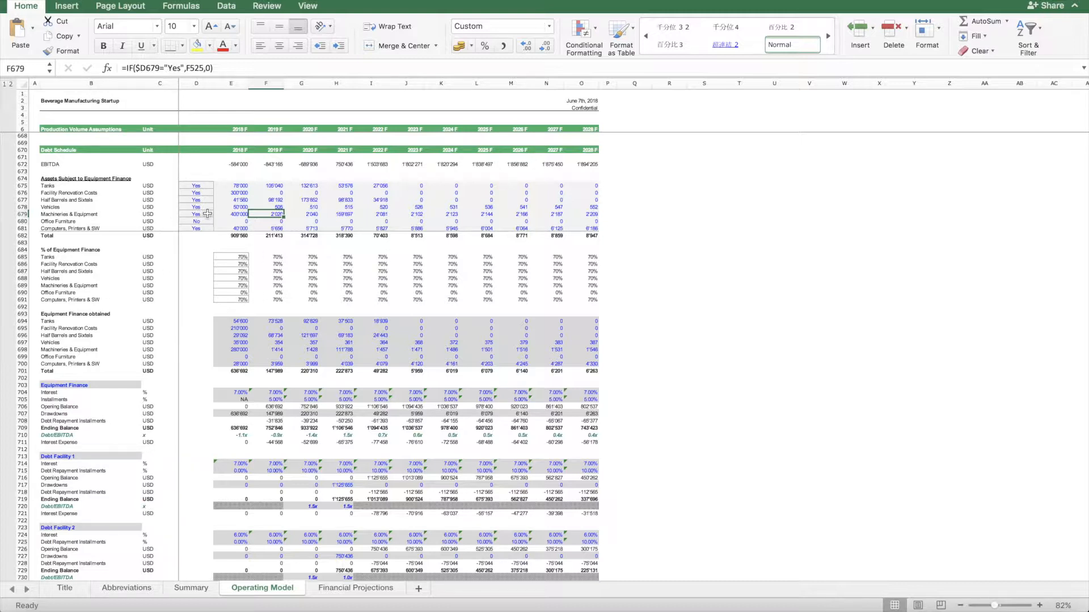
scroll(207, 214, up, 1)
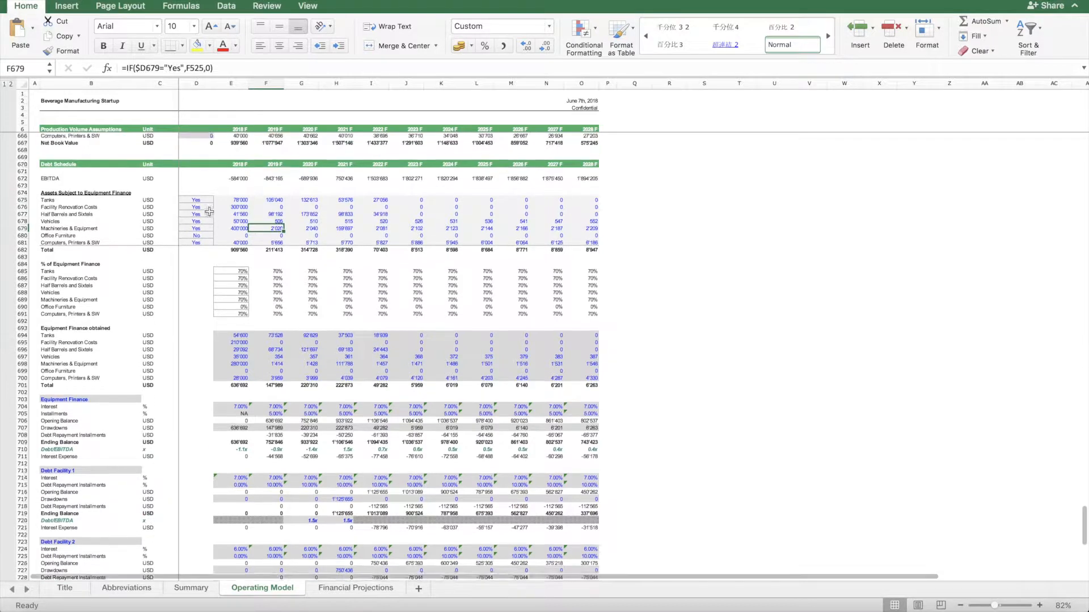
click(105, 217)
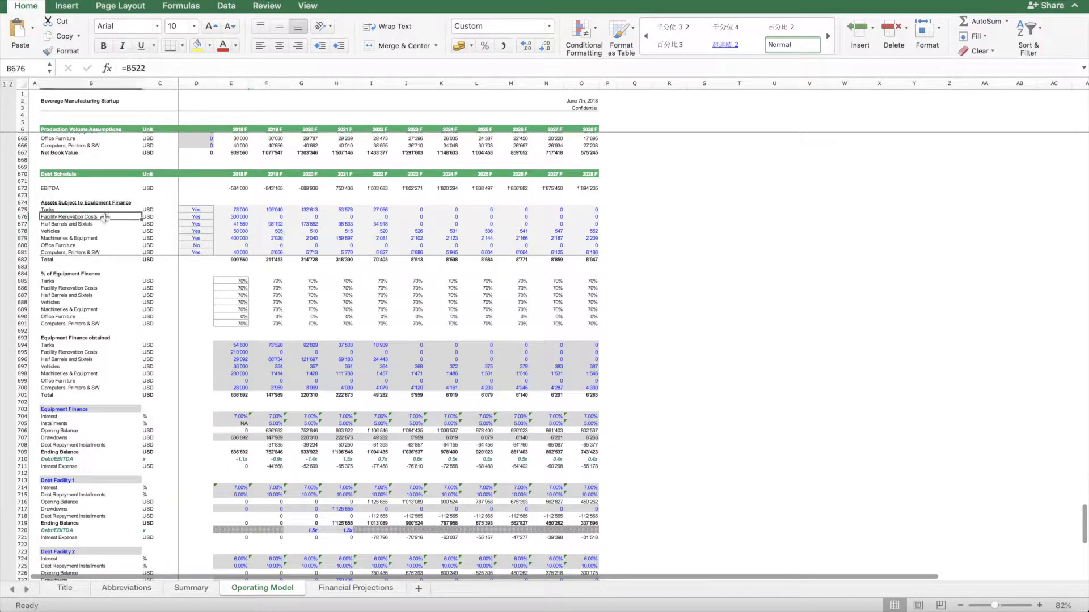
click(91, 224)
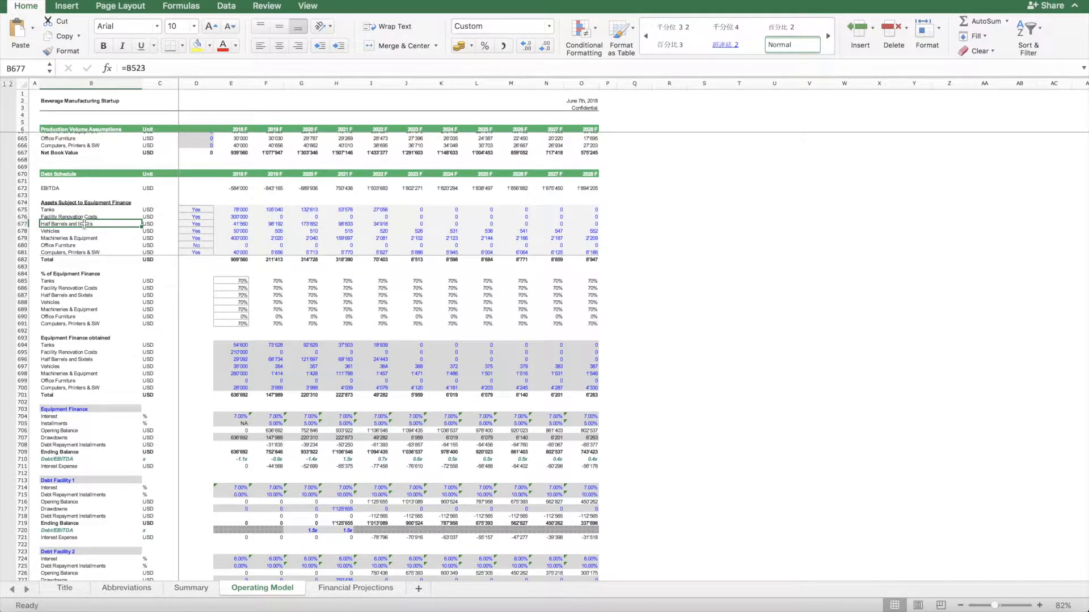
click(233, 282)
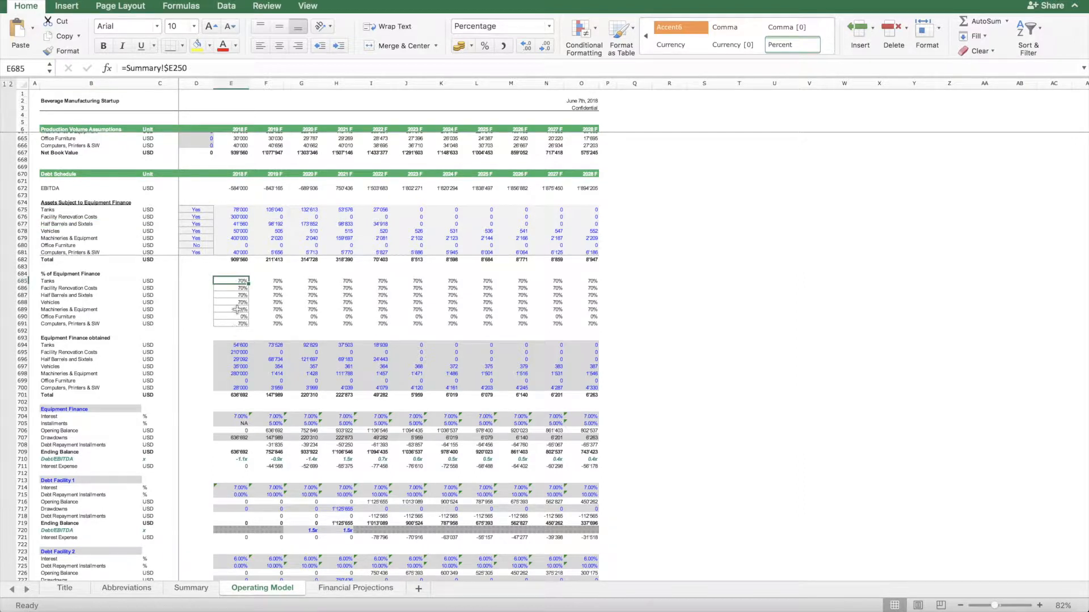
- Set the equipment finance options for Tanks and Facility Renovation Costs to No
click(196, 210)
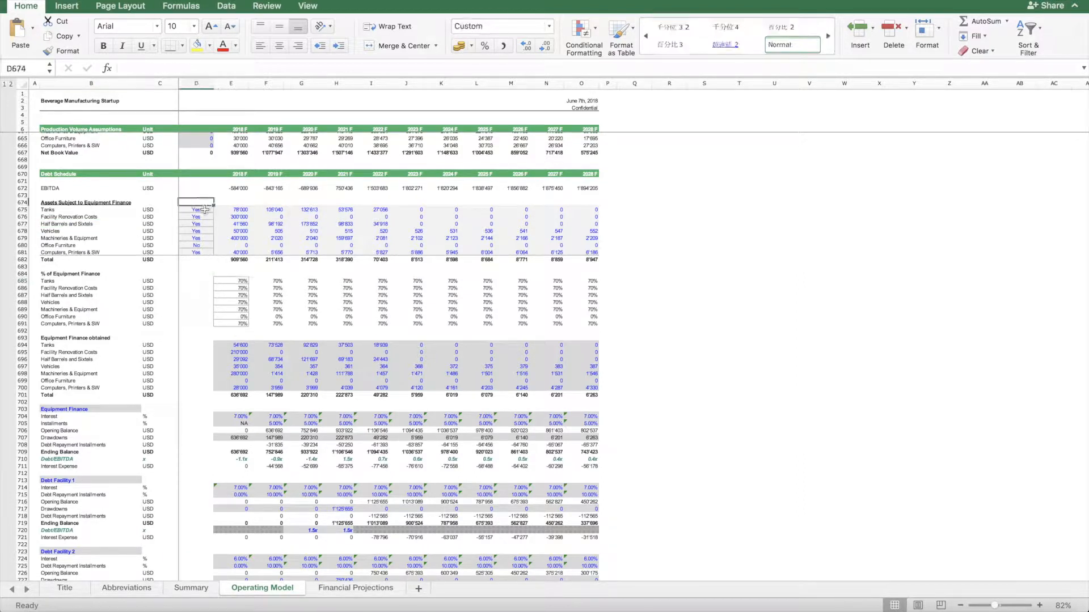
click(217, 210)
click(198, 237)
click(209, 217)
click(217, 217)
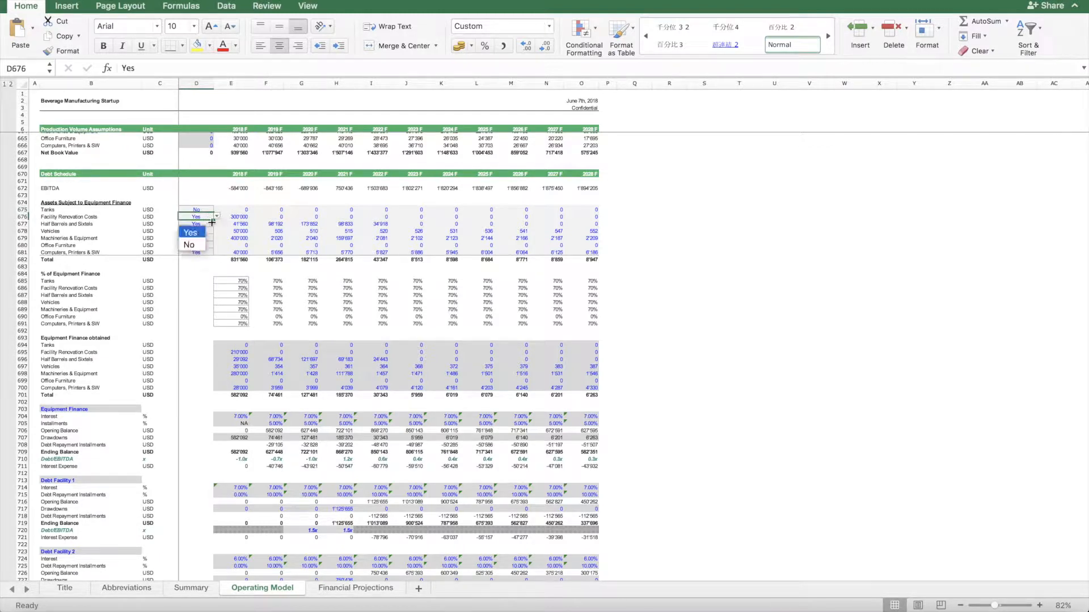
click(202, 245)
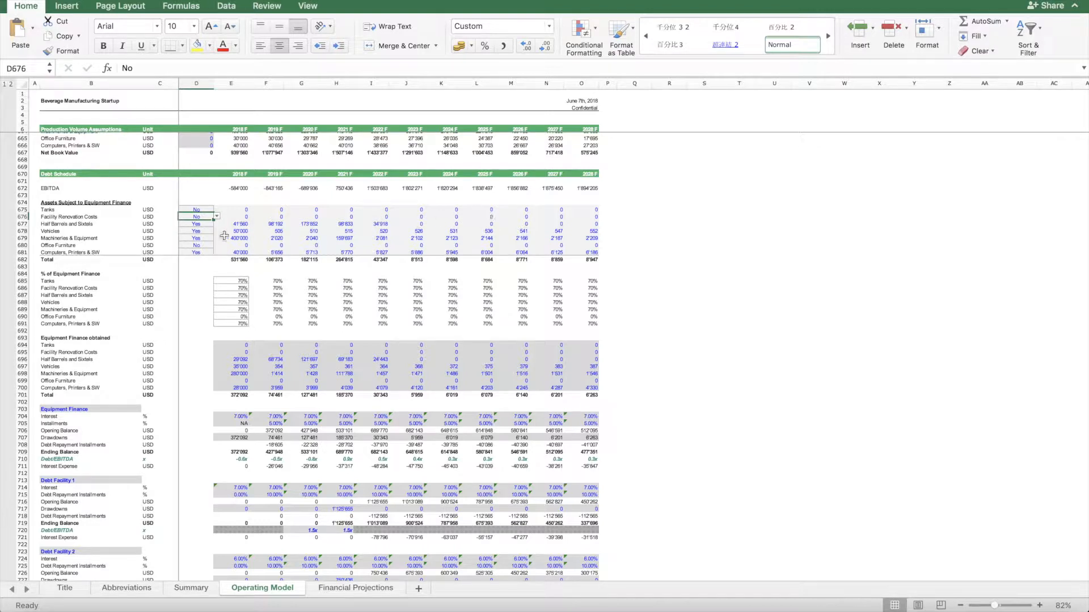
- Set the equipment finance options for Facility Renovation Costs and Tanks back to Yes
click(217, 217)
click(187, 233)
click(206, 207)
click(216, 209)
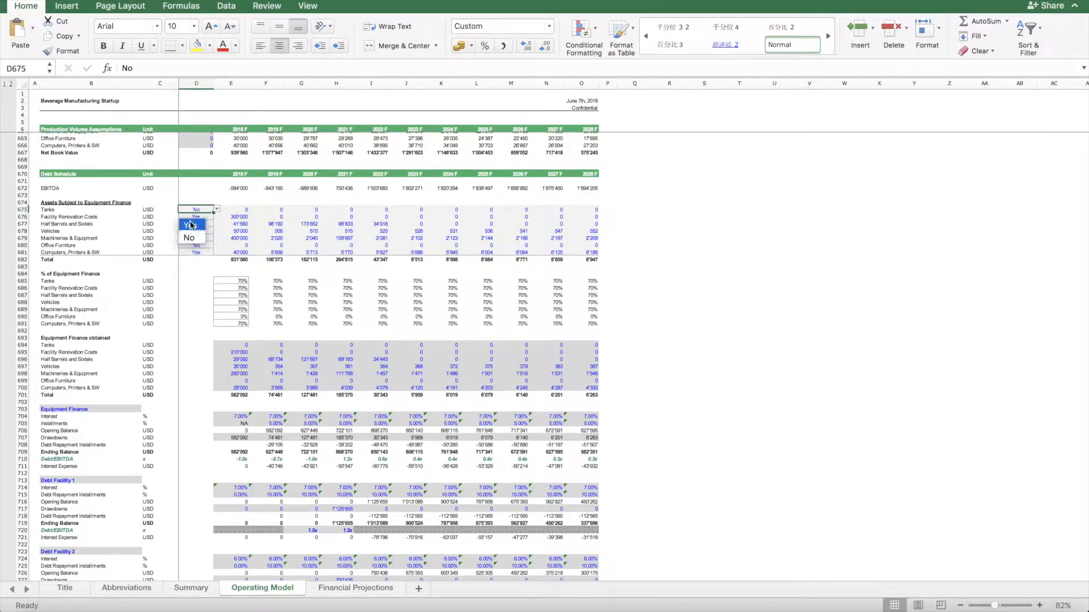
key(Return)
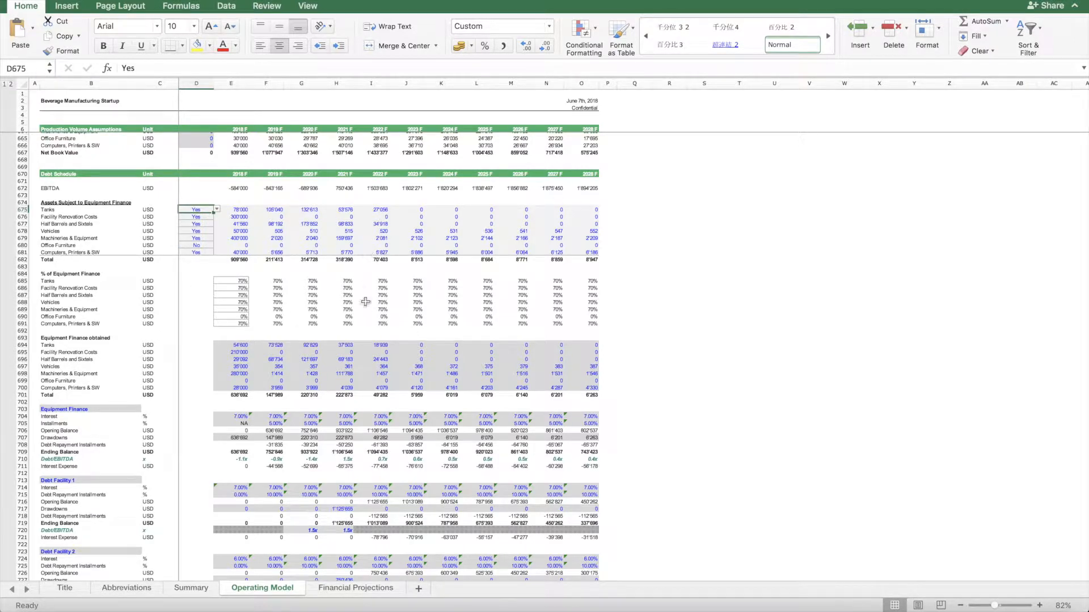
- Select the Equipment Finance obtained totals from 2018 through 2028
scroll(312, 310, down, 5)
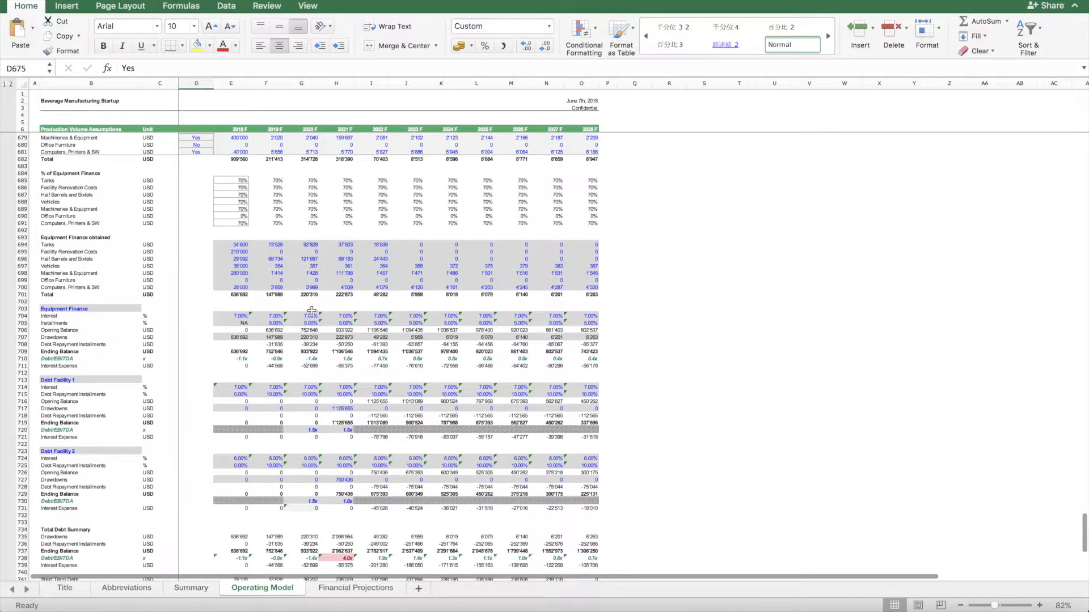
scroll(283, 295, down, 1)
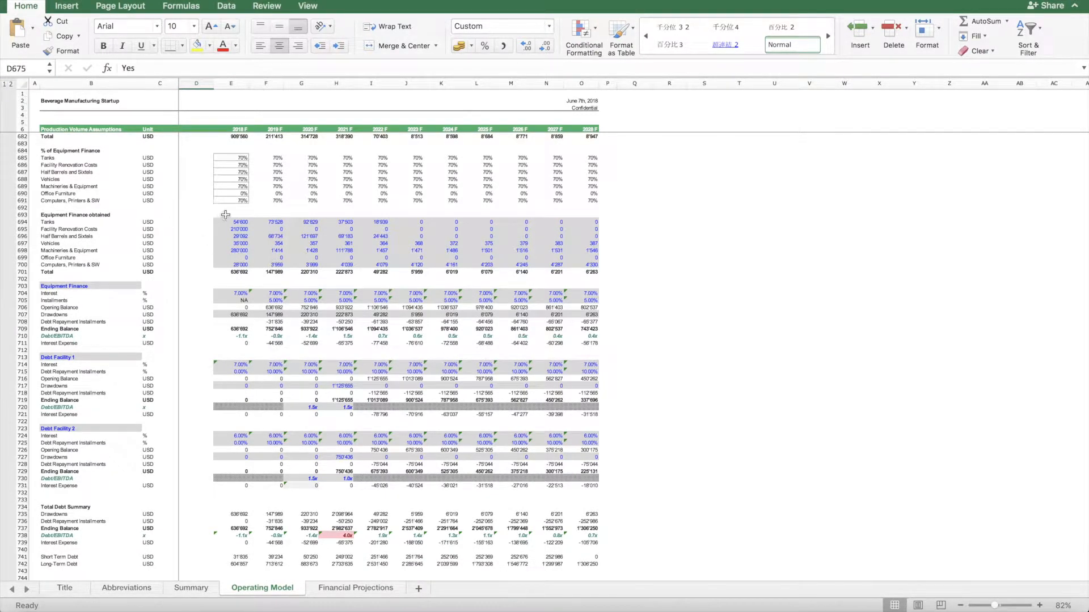
drag(230, 275, 595, 276)
- Select the Equipment Finance loan schedule, then examine Debt Facility 1 and its 2018 Drawdowns formula
scroll(202, 291, down, 3)
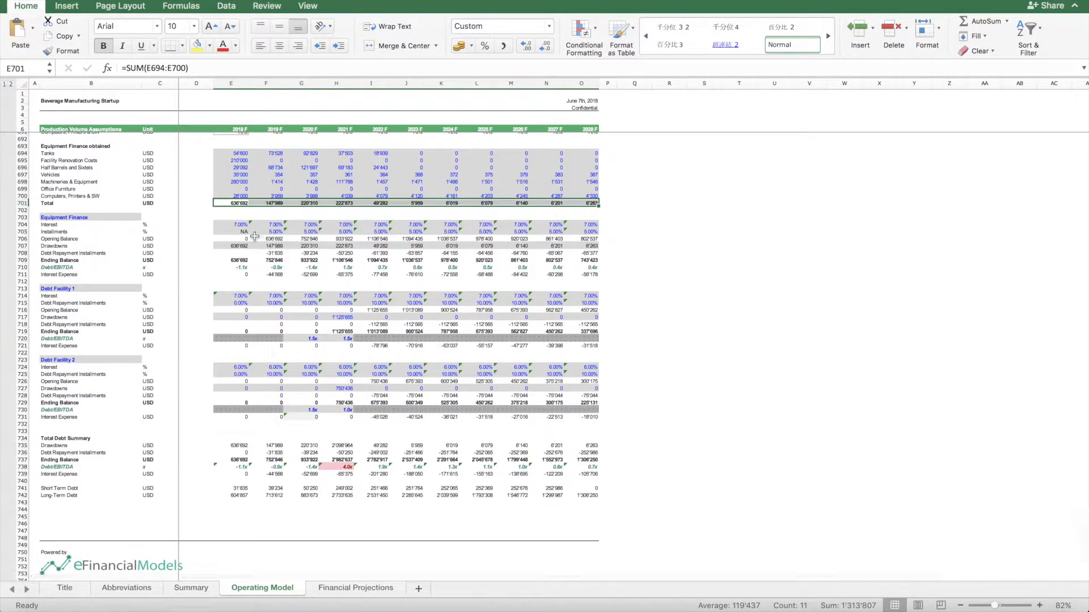
click(47, 216)
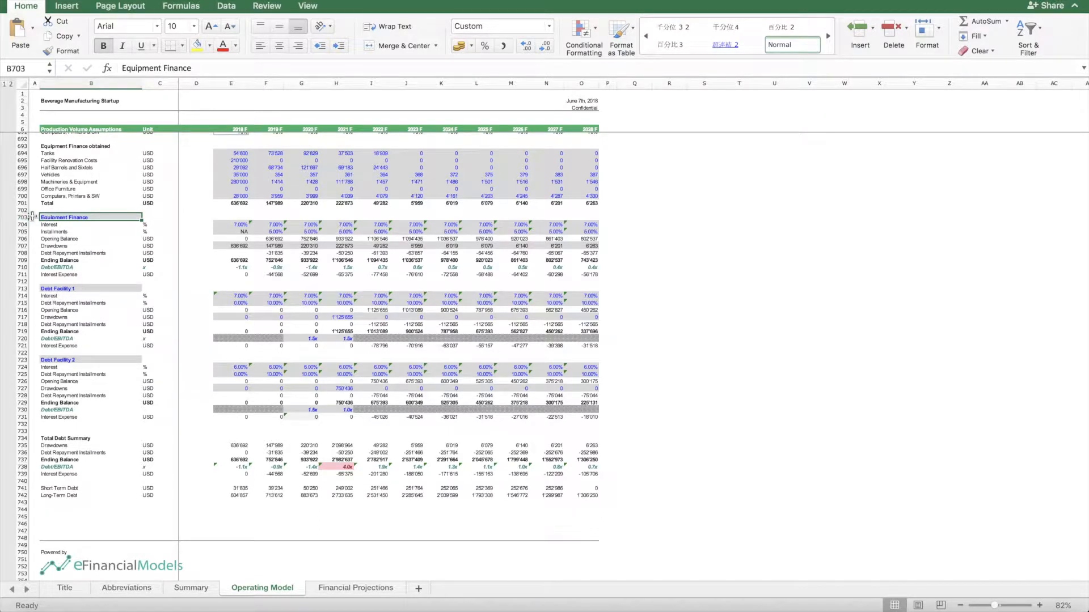
drag(22, 217, 31, 285)
click(23, 289)
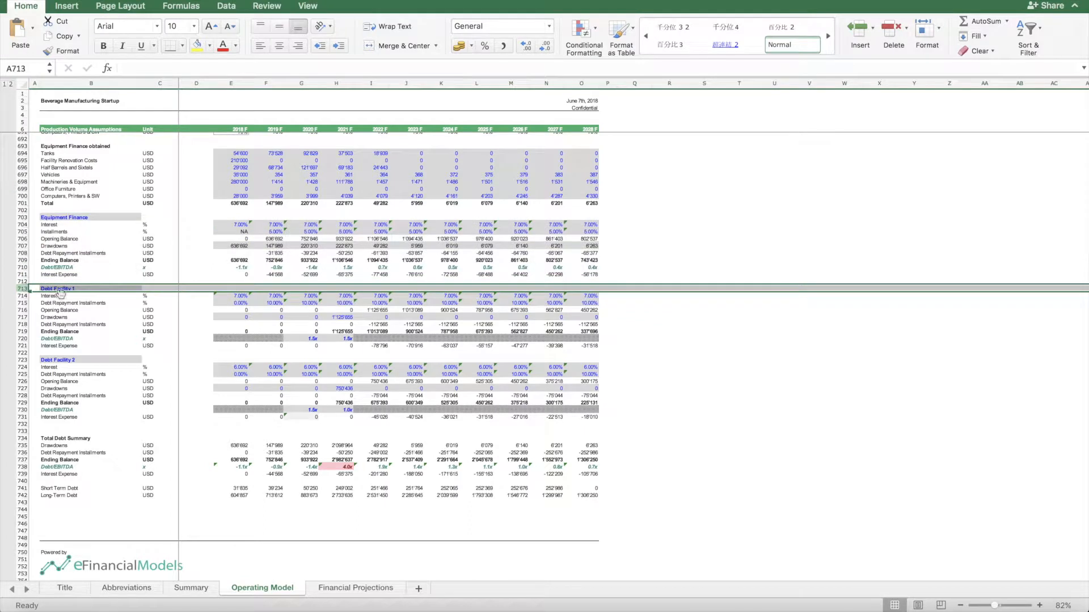
click(222, 317)
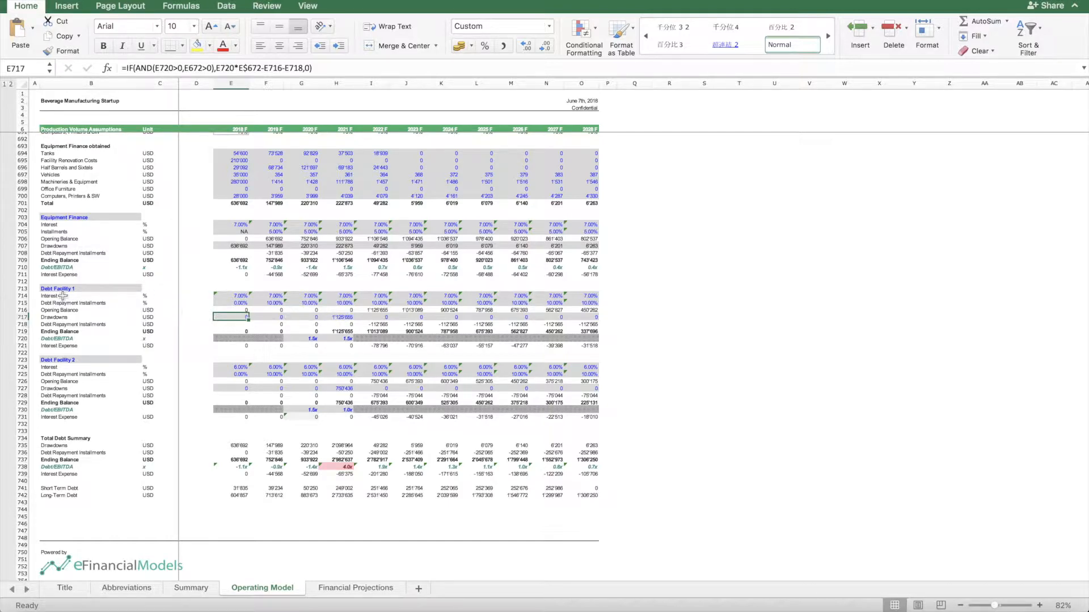
- Examine the Debt/EBITDA row in the Total Debt Summary, including the 2022 formula, and leave the whole row selected
scroll(307, 386, down, 4)
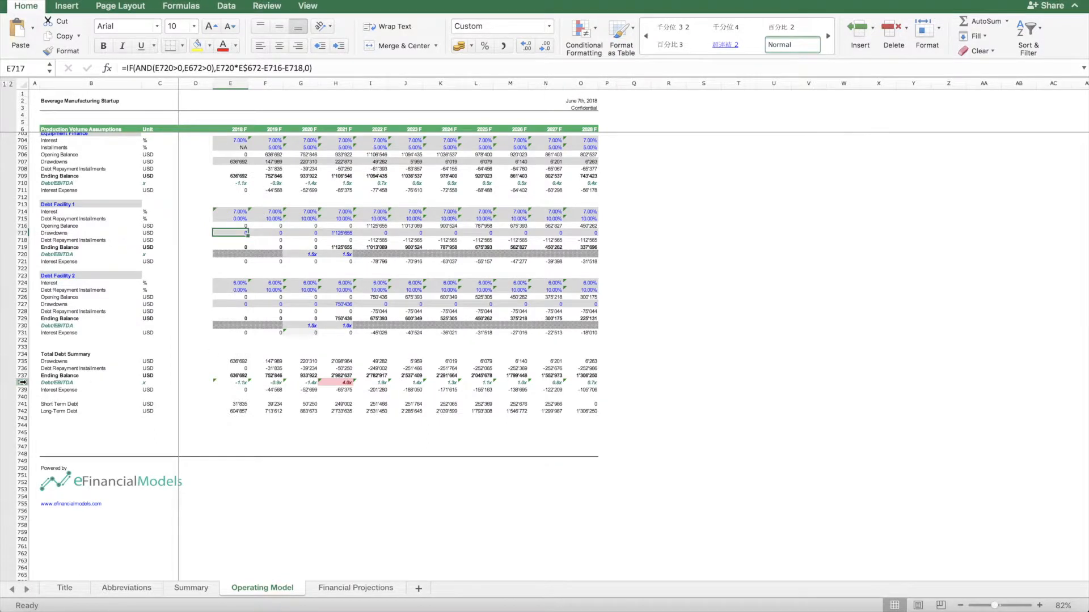
click(23, 383)
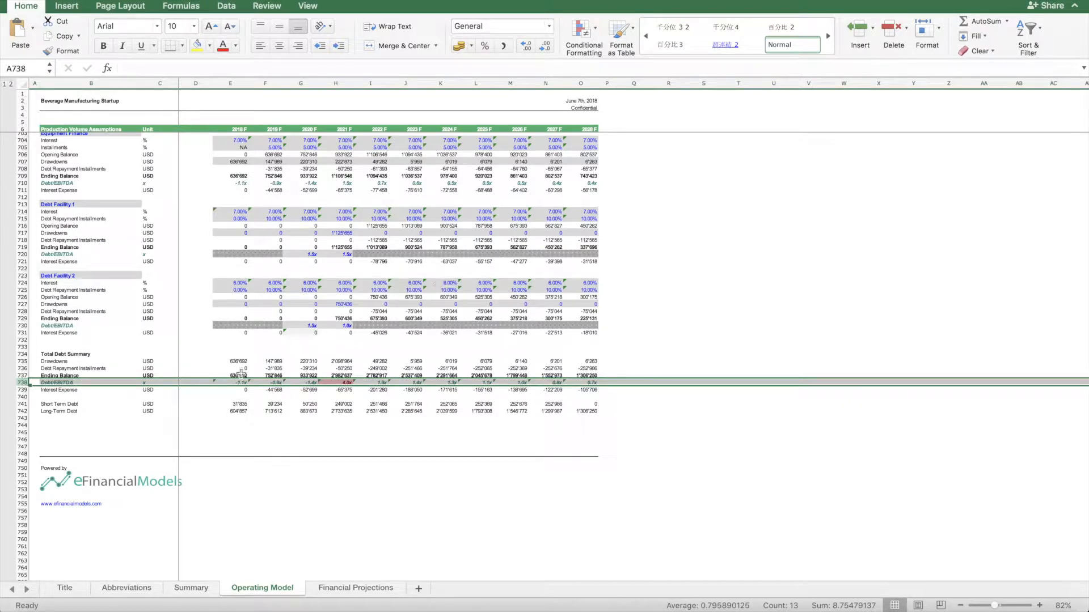
click(376, 383)
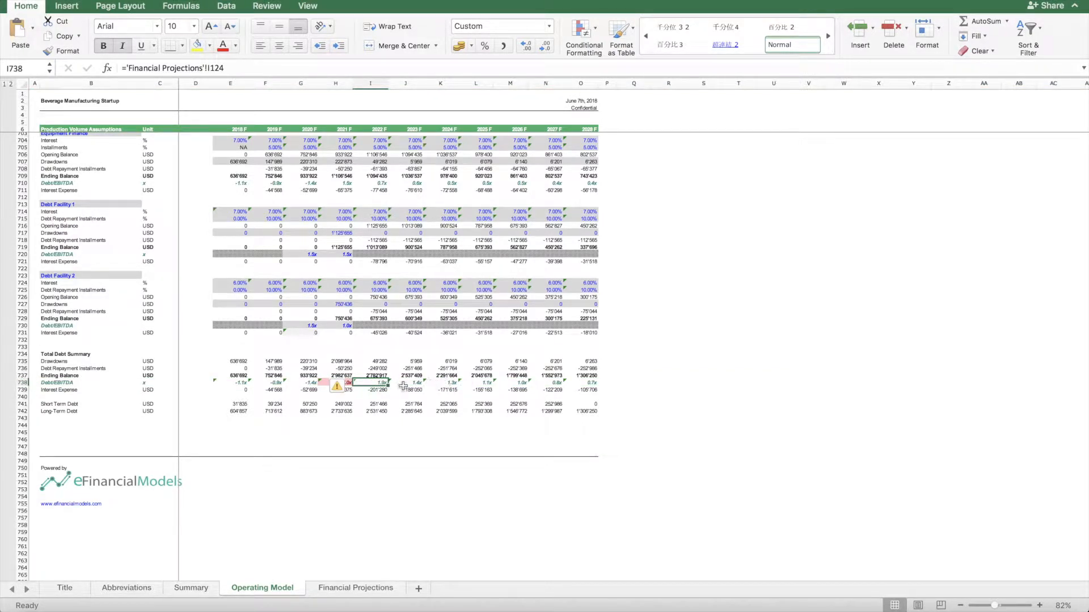
click(21, 382)
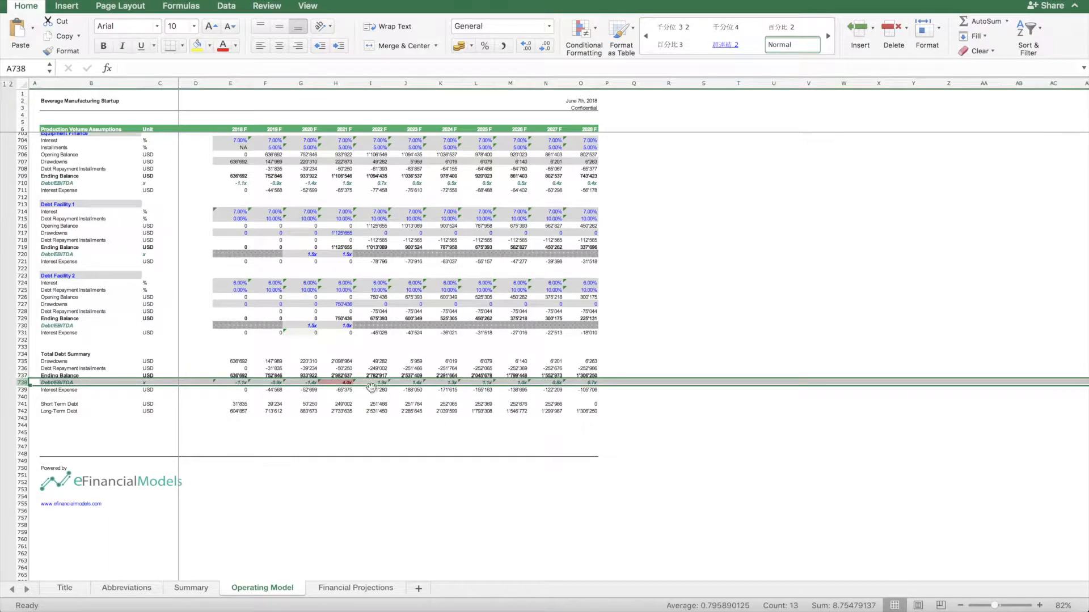
- Open the Financial Projections sheet and look over the statements, selecting the Balance Sheet rows from its heading through Capital
click(383, 352)
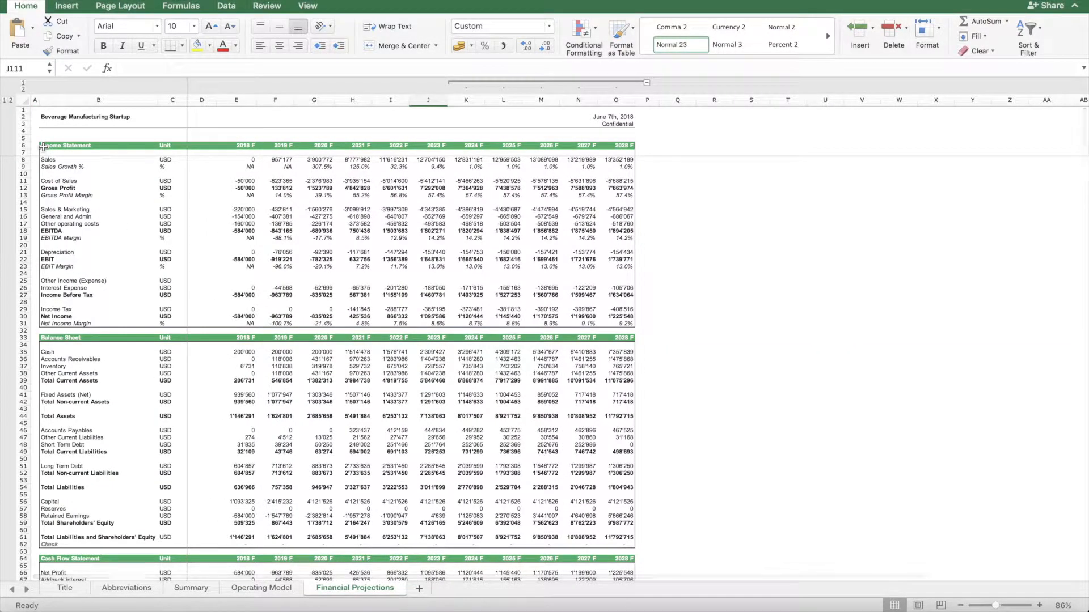
drag(23, 145, 46, 503)
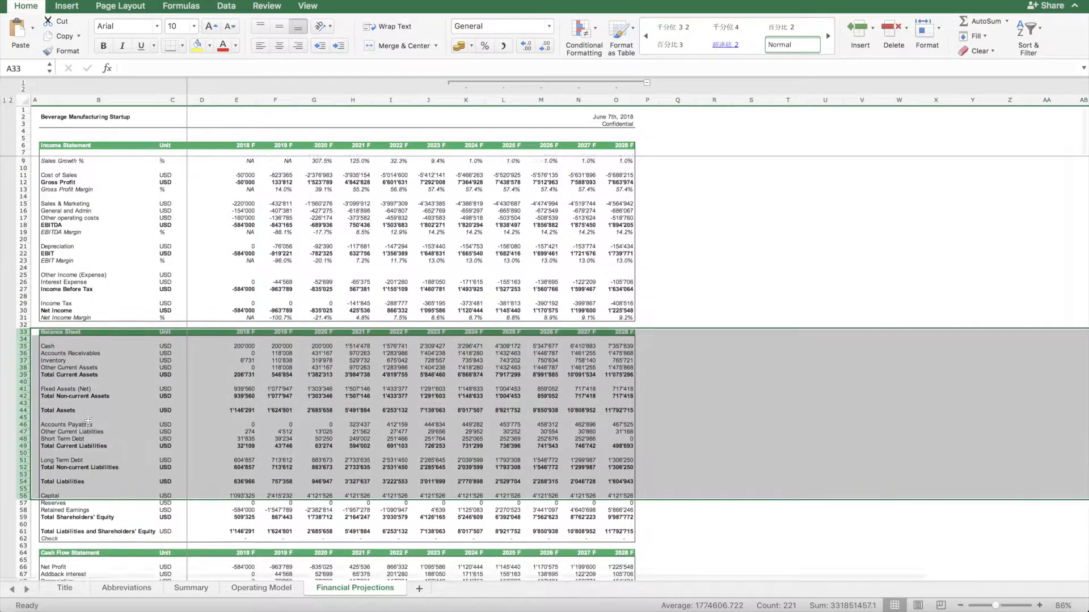
scroll(68, 397, down, 10)
scroll(244, 338, up, 10)
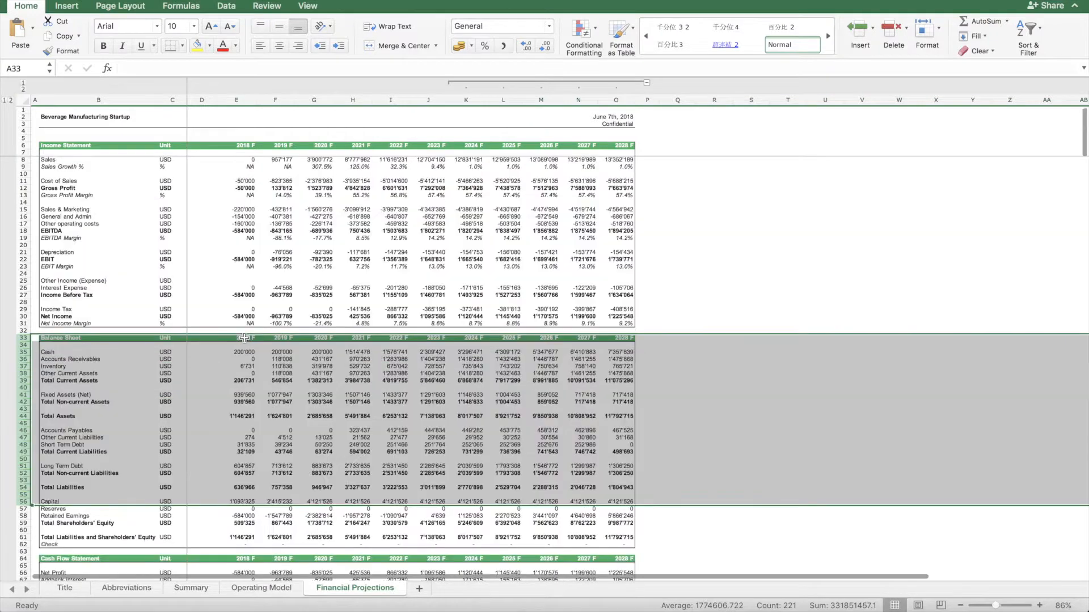
- Inspect the Income Statement's Sales row and the formulas for 2020 Sales, 2023 Gross Profit Margin and 2021 Income Tax
click(298, 159)
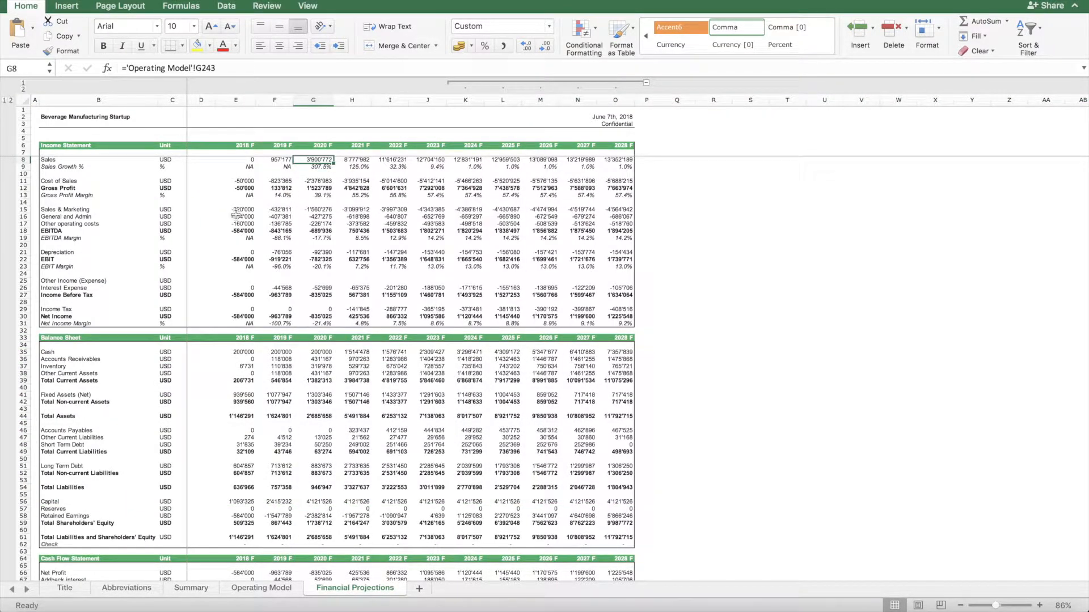
click(25, 159)
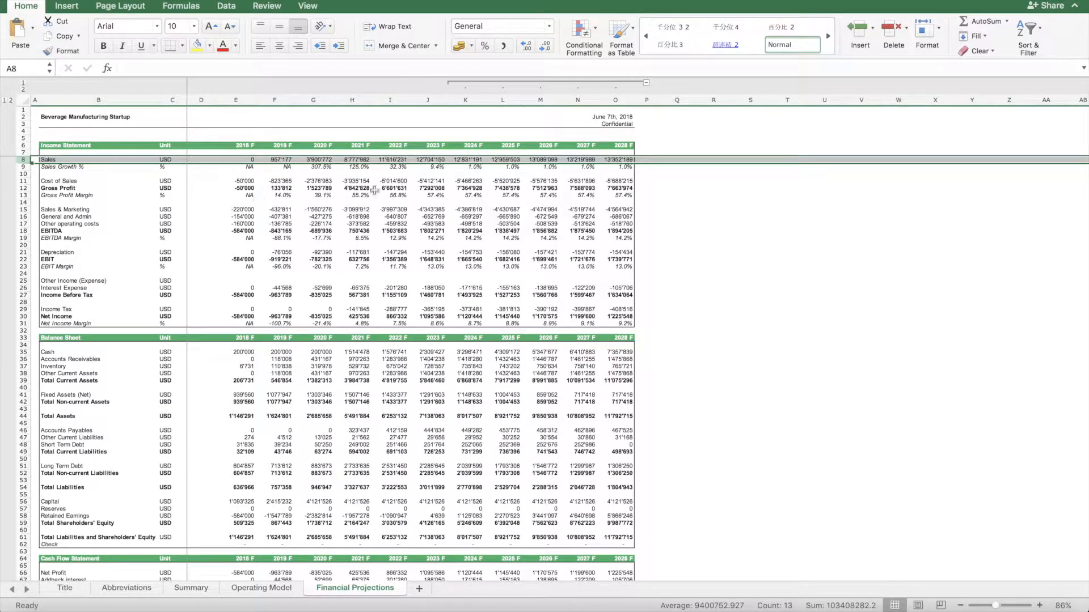
click(428, 195)
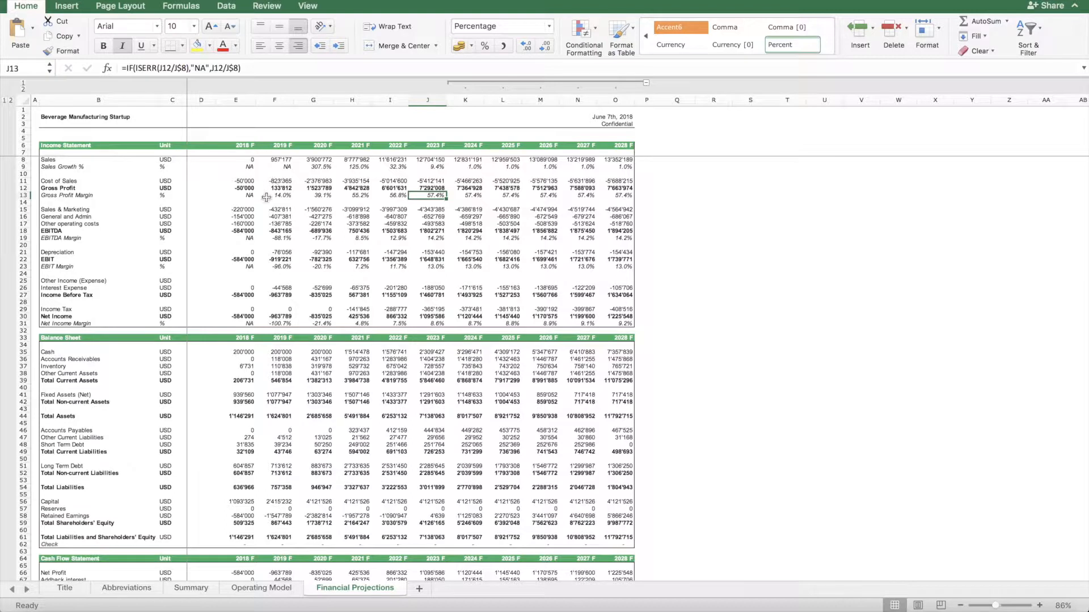
click(355, 309)
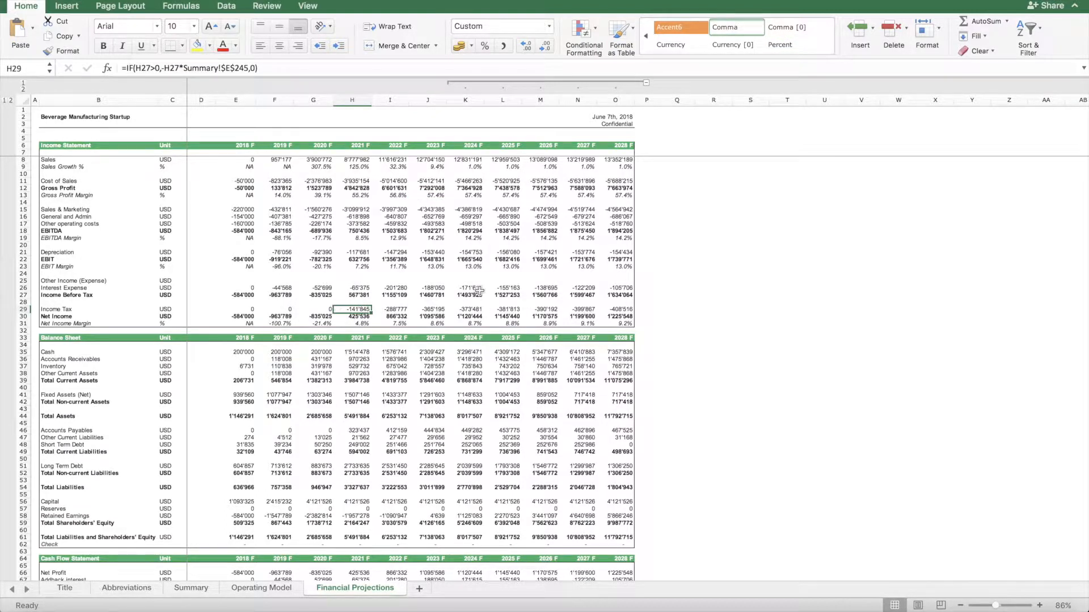
- Review the Income Statement, check the 2020 EBITDA Margin formula, and continue down to the Balance Sheet and Cash Flow Statement
scroll(248, 299, down, 3)
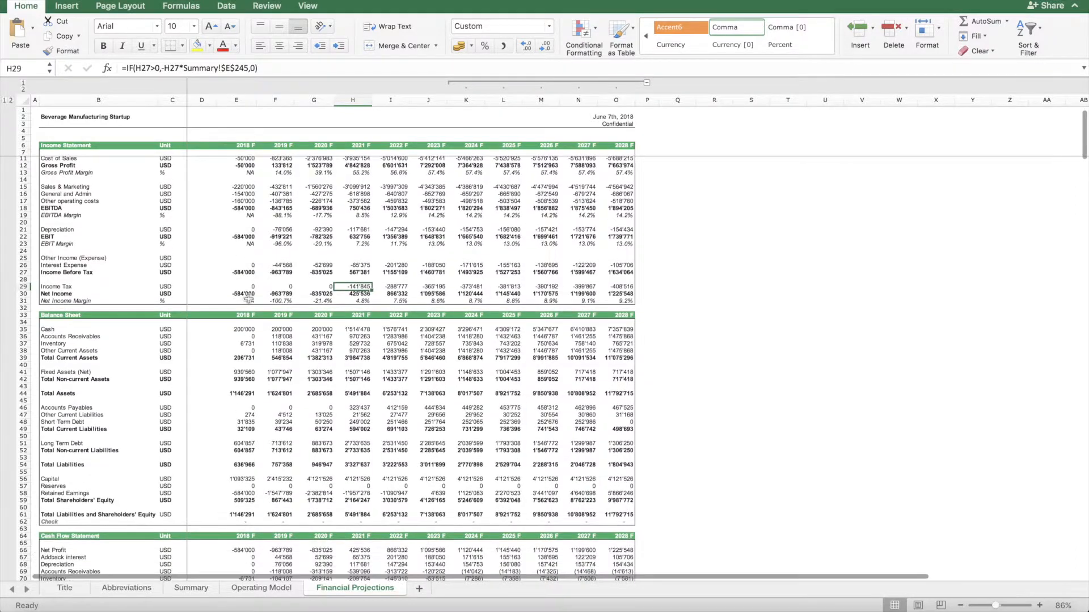
scroll(337, 312, up, 3)
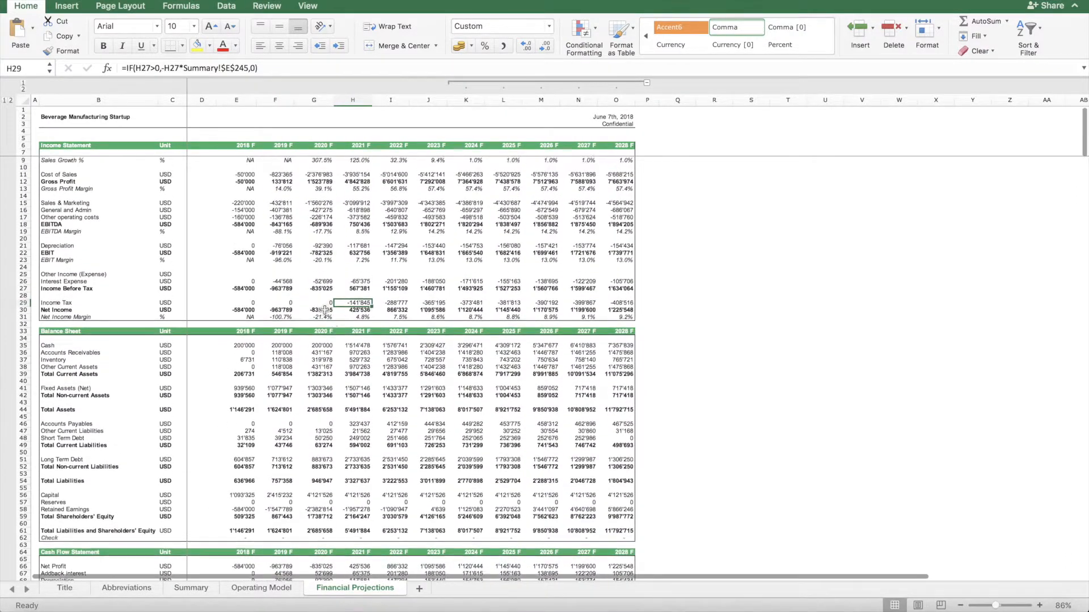
scroll(385, 273, right, 2)
scroll(414, 280, left, 2)
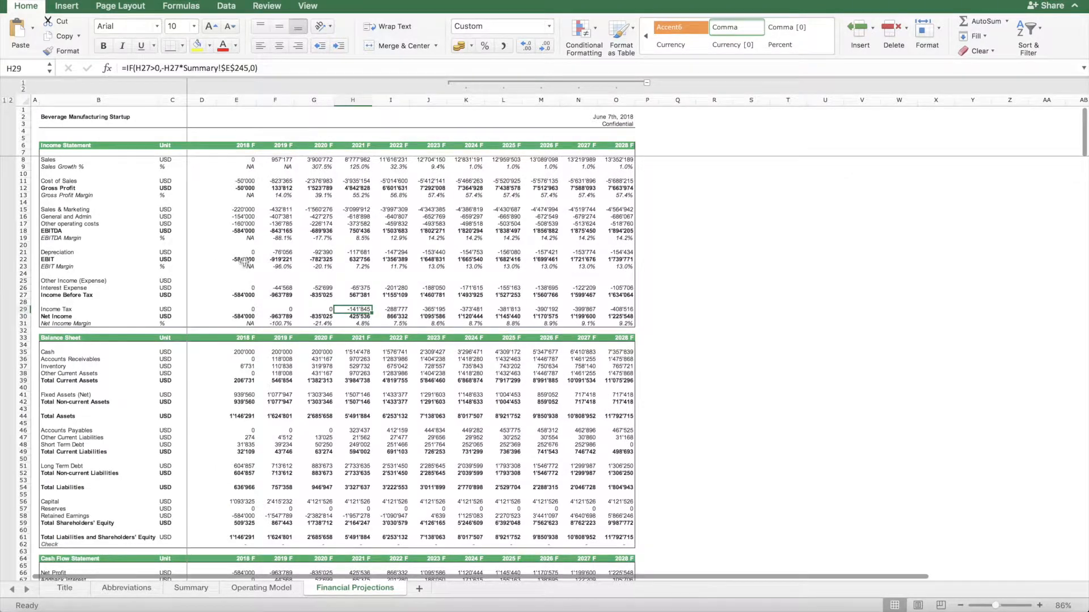
click(316, 239)
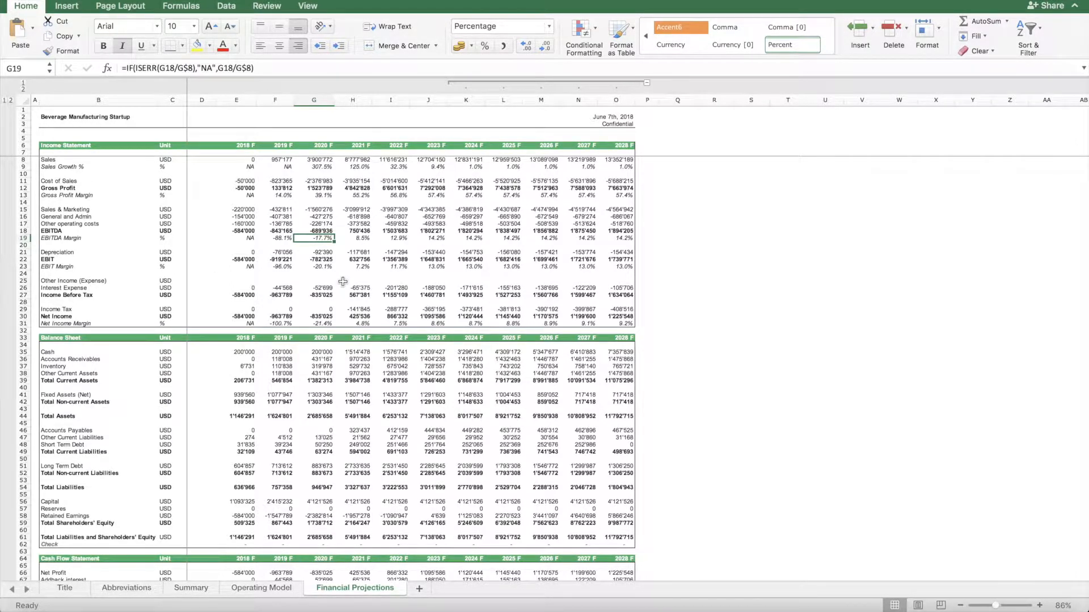
scroll(343, 282, down, 8)
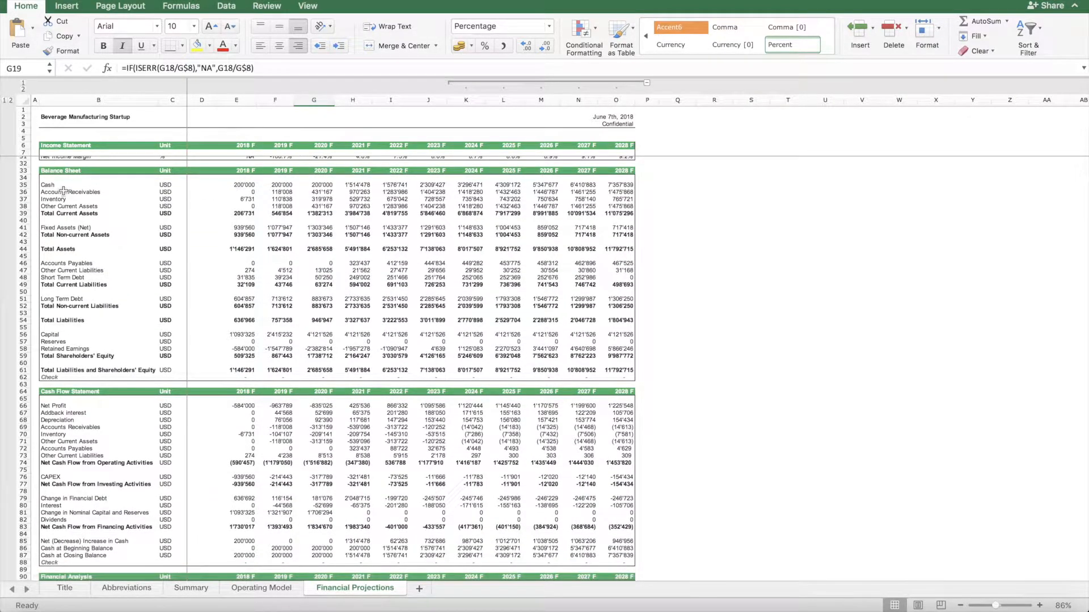
- Inspect the Balance Sheet's Cash row, selecting the 2018 through 2020 values and checking the 2021 formula
click(24, 185)
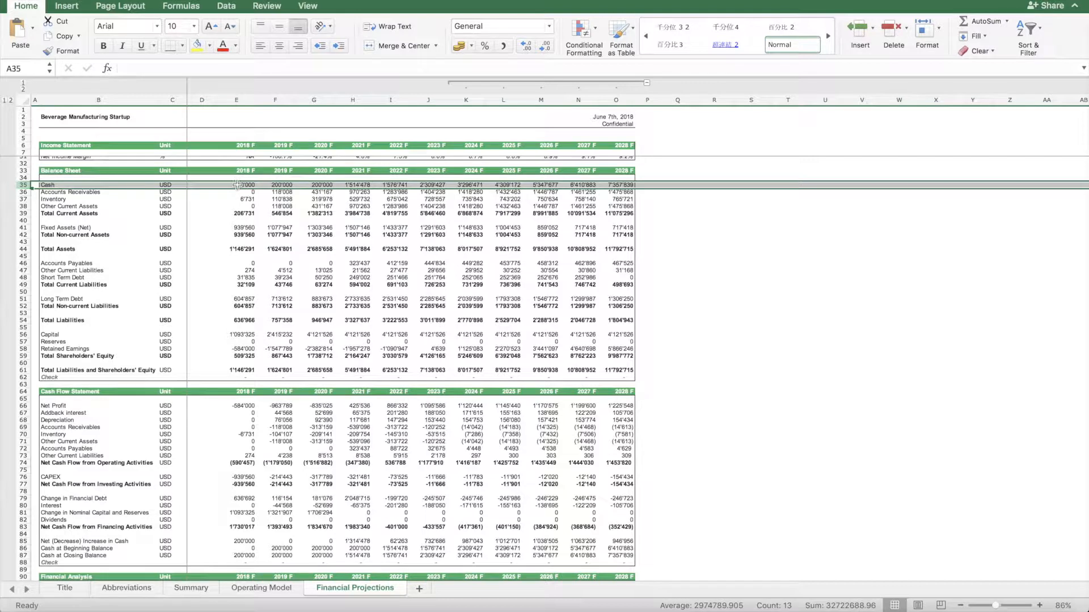
click(237, 184)
drag(237, 185, 323, 186)
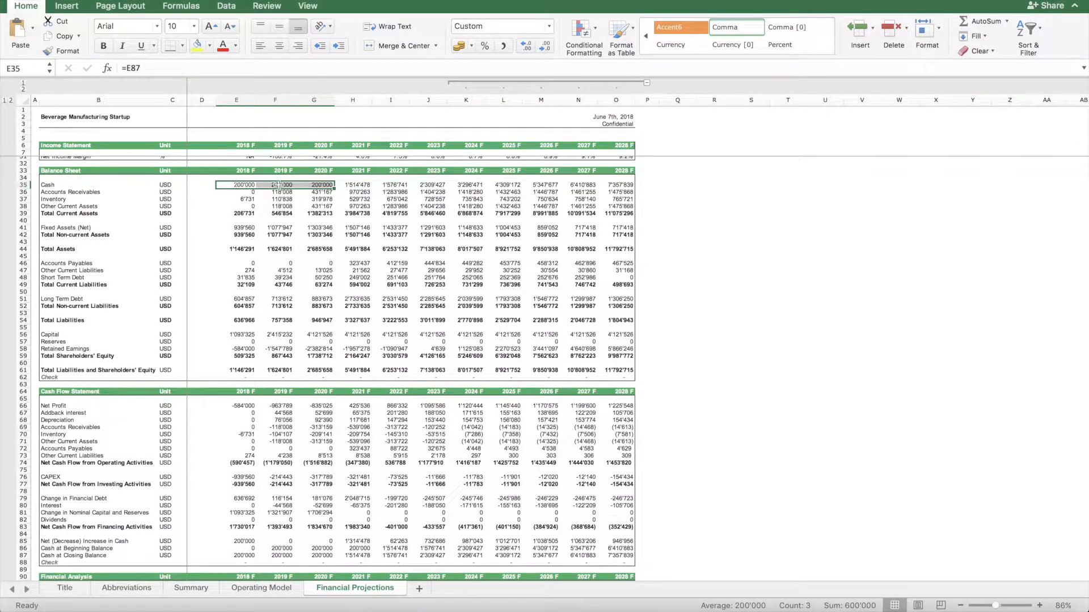
click(321, 185)
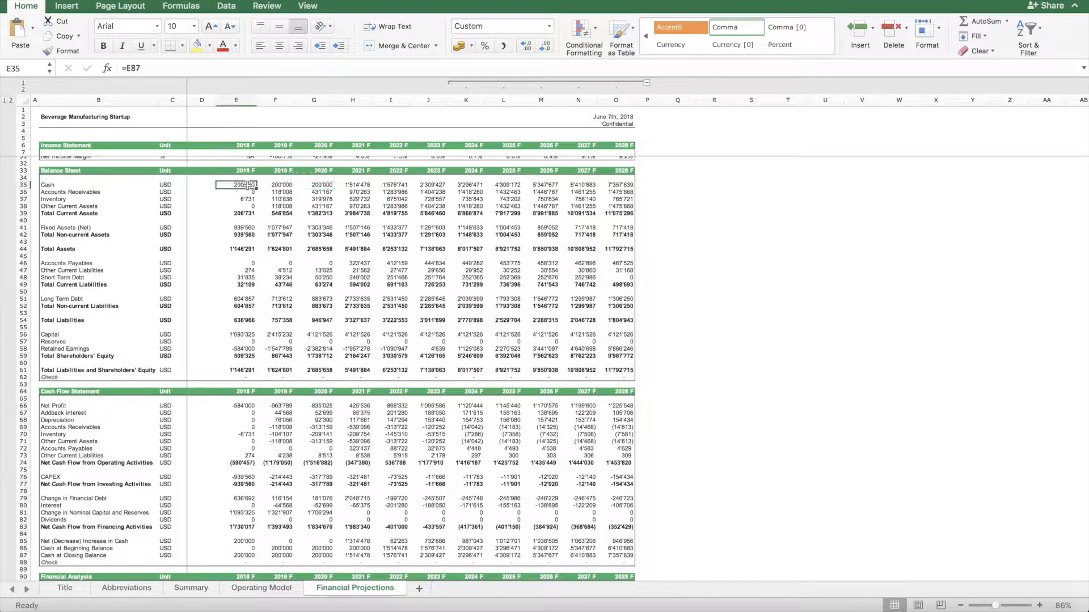
drag(234, 185, 322, 184)
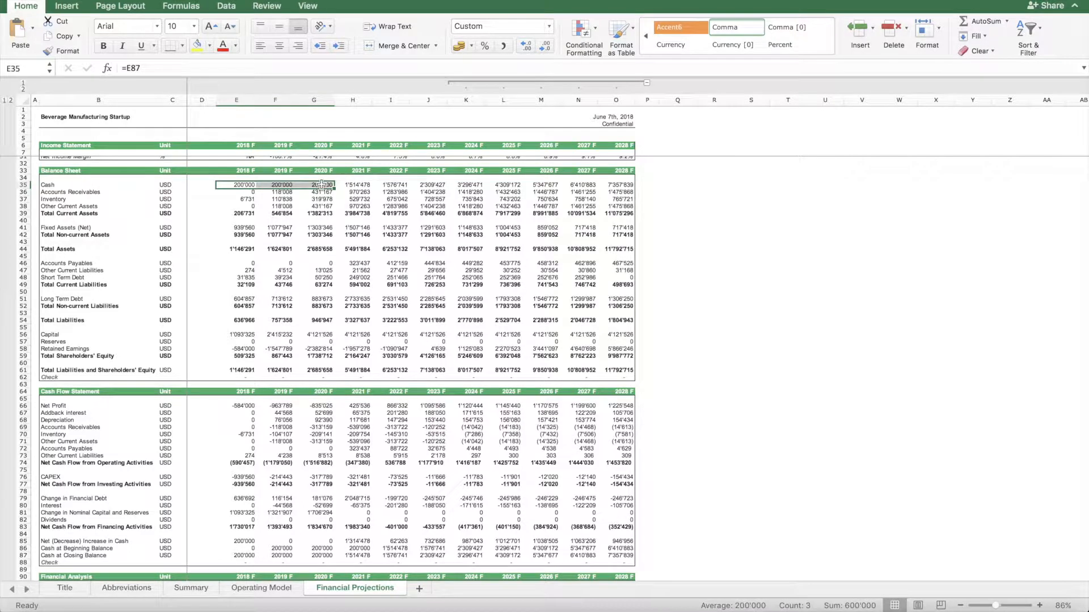
click(362, 185)
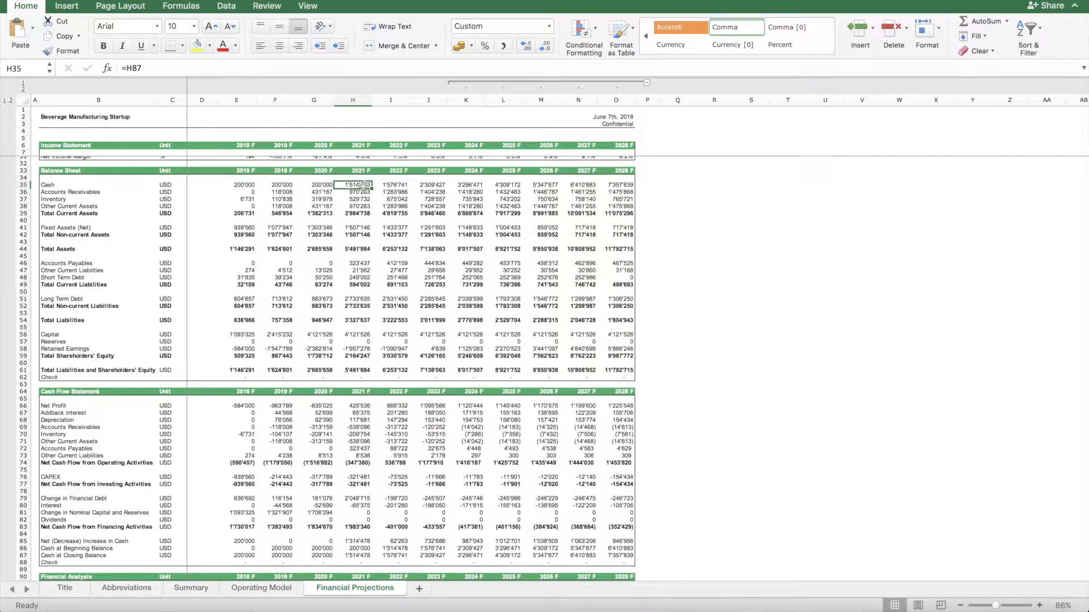
- Check the 2021 year heading of the Income Statement and select the Balance Sheet's Cash values from 2021 through 2028
scroll(361, 257, up, 8)
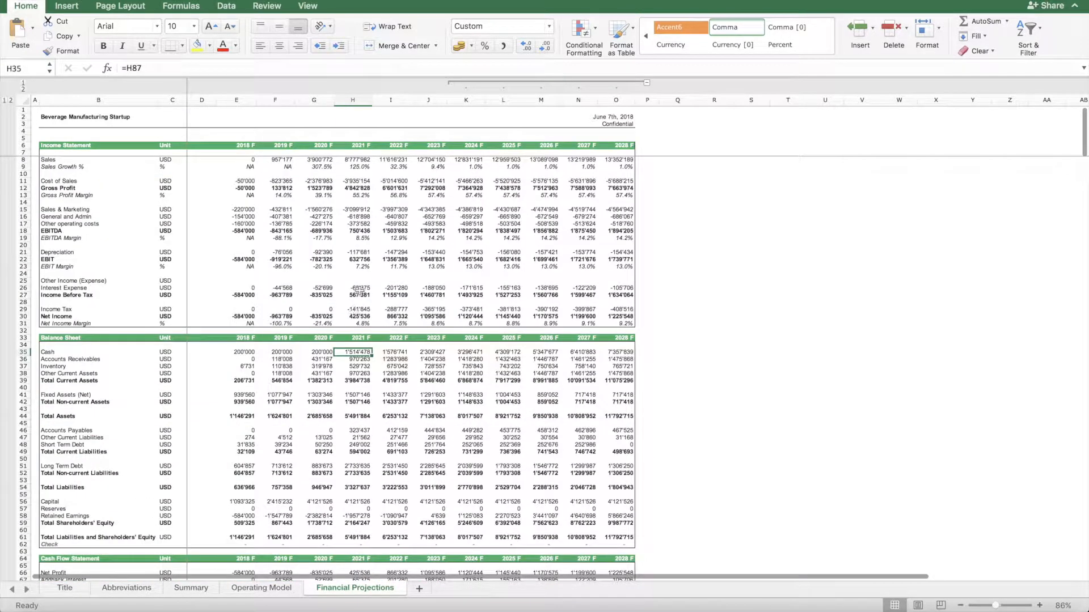
click(358, 146)
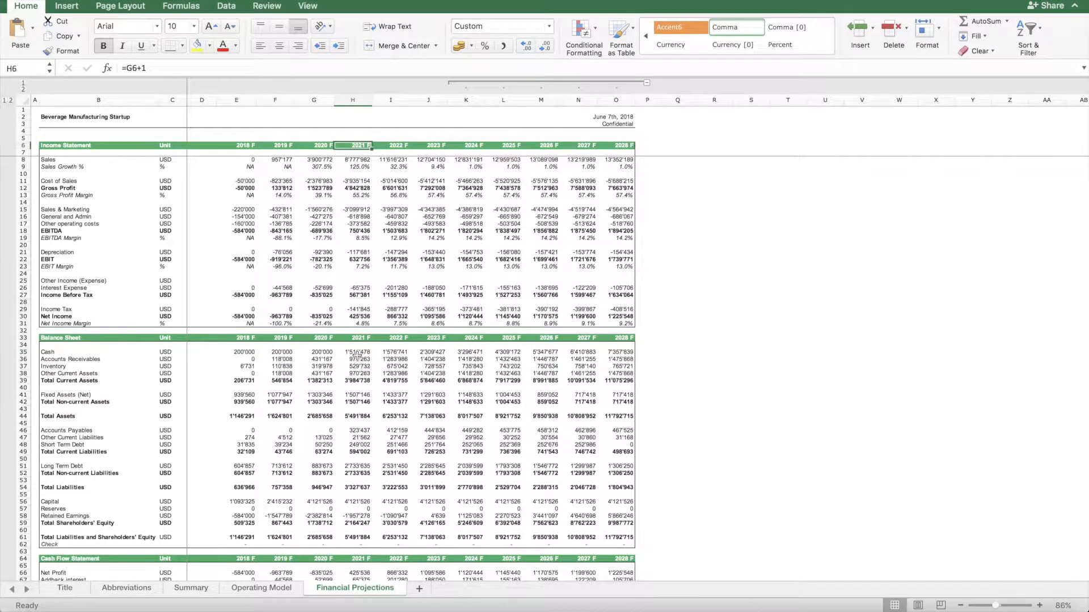
drag(352, 353, 624, 353)
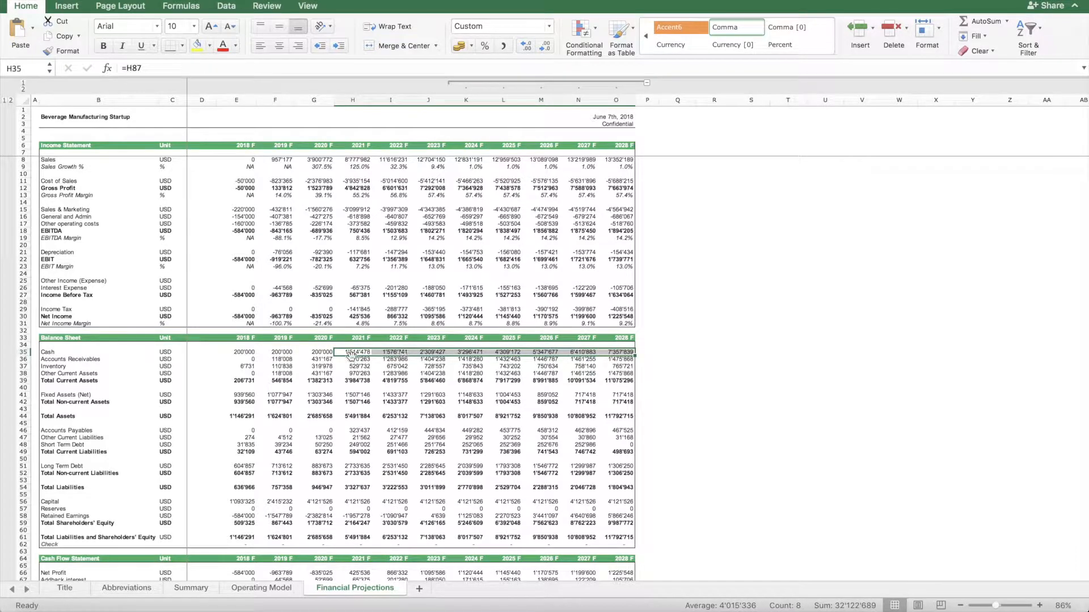
- Review the Cash Flow Statement's Net Cash Flow from Operating Activities, selecting 2018 through 2020 and 2021 through 2028
scroll(361, 364, down, 5)
scroll(362, 366, down, 1)
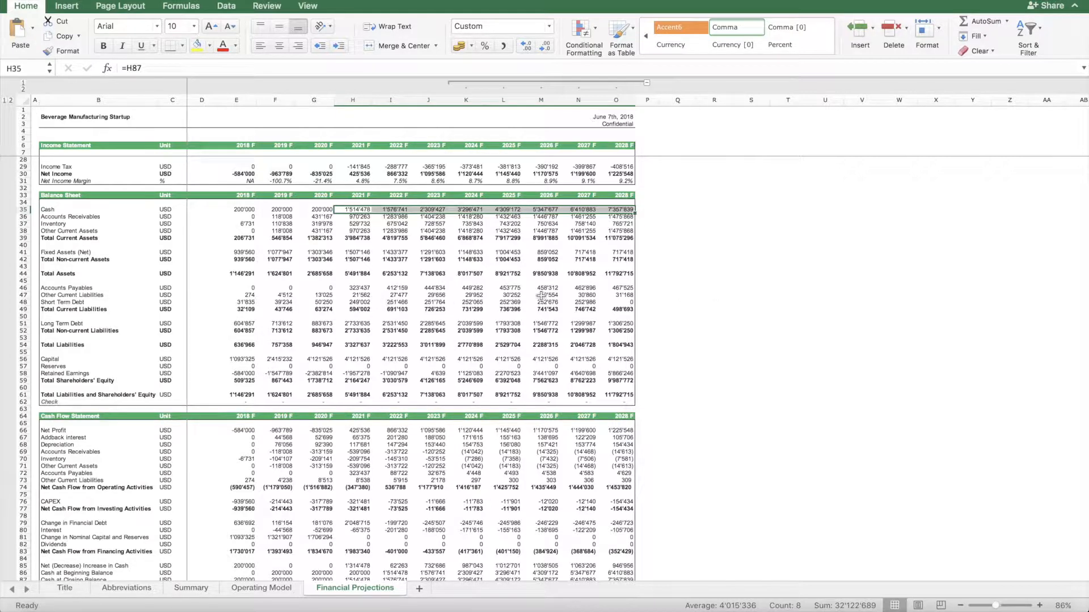
scroll(542, 305, down, 8)
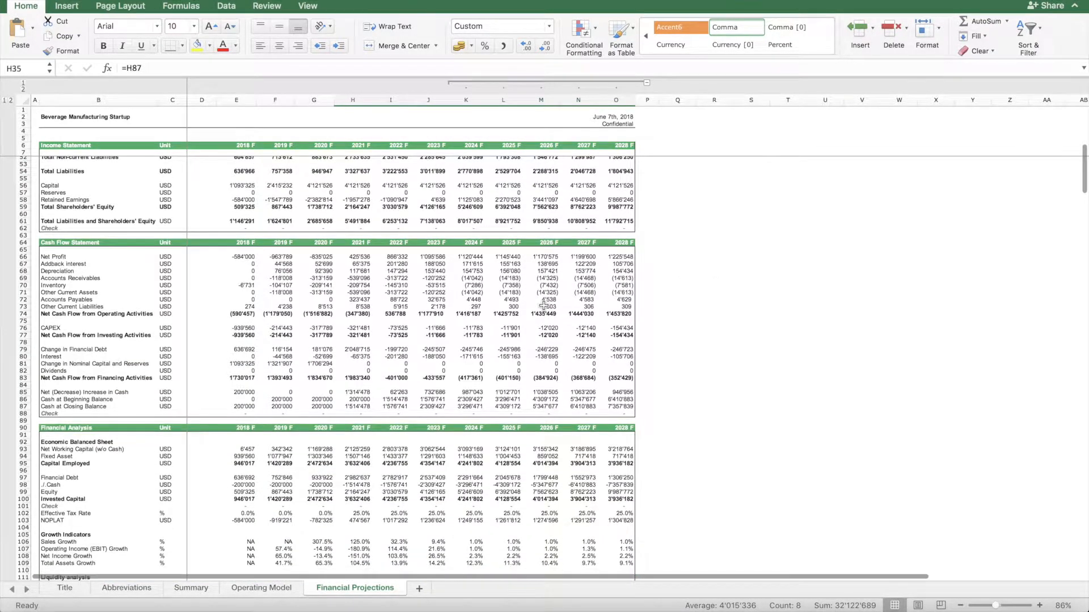
scroll(542, 305, down, 4)
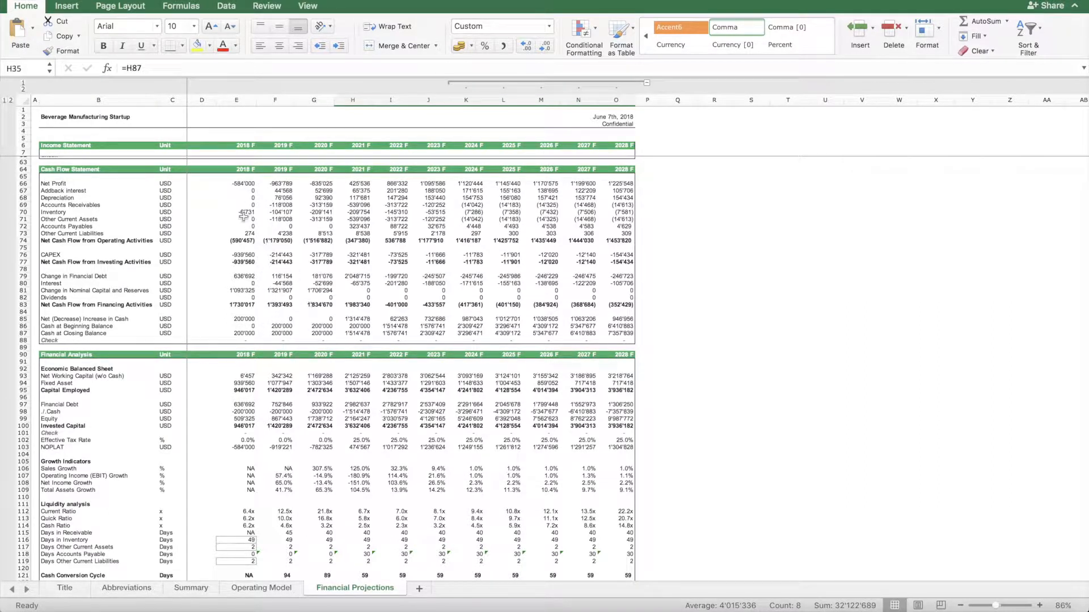
drag(232, 240, 315, 241)
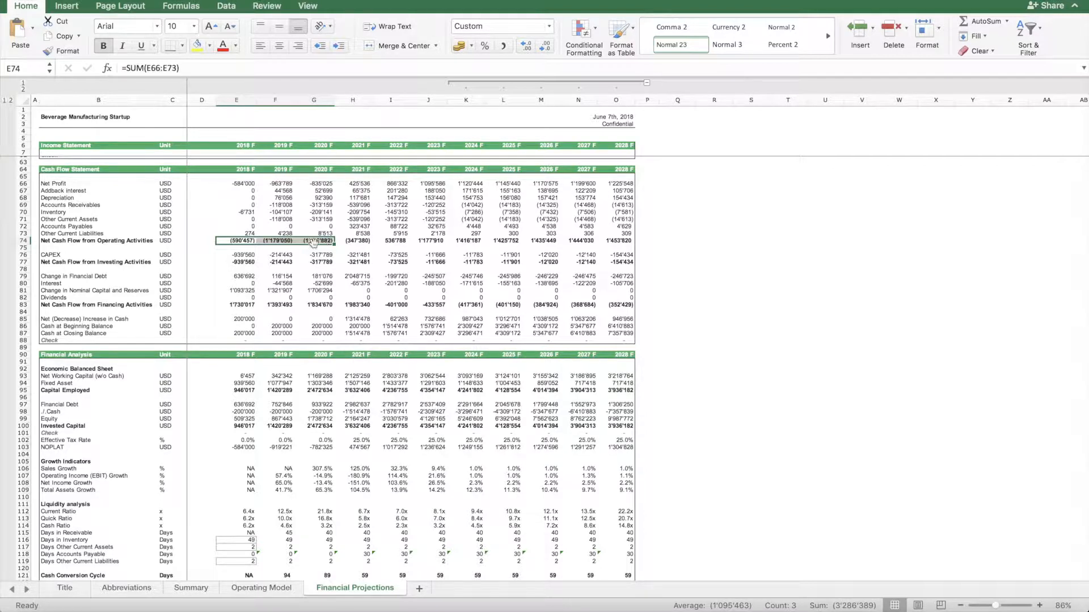
drag(349, 241, 632, 239)
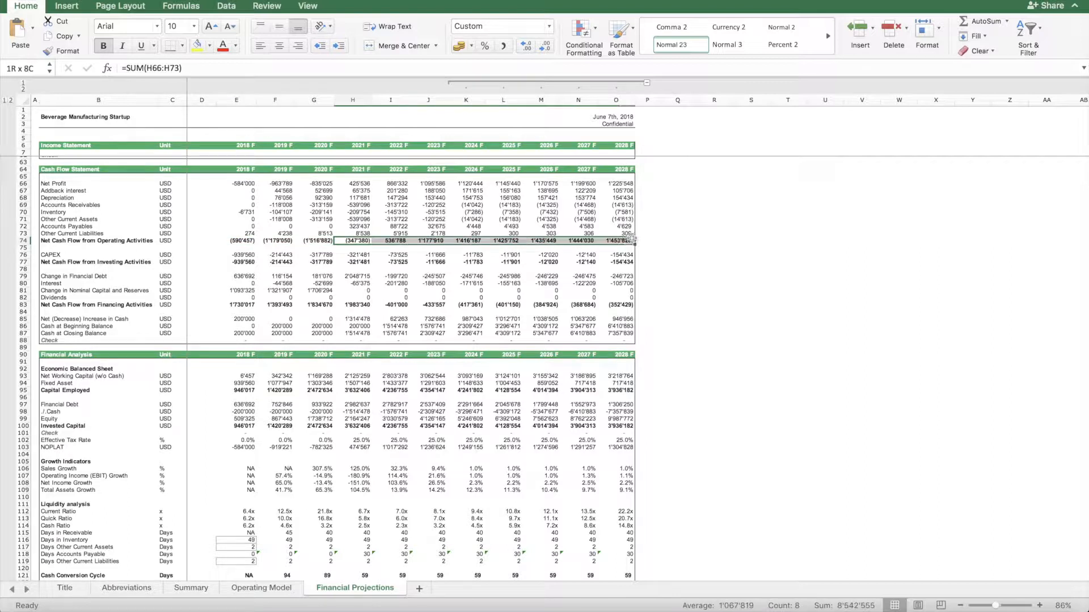
click(388, 248)
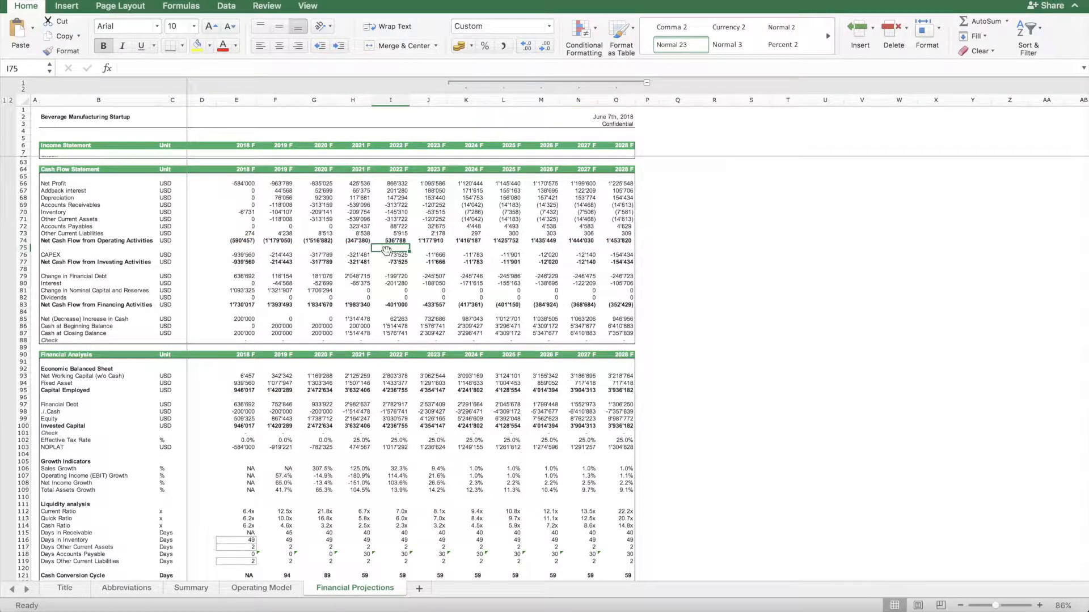
- Examine the CAPEX row of the Cash Flow Statement, selecting 2018 through 2020 and checking the 2021 formula
click(219, 254)
key(shift+Right)
key(shift+Right)
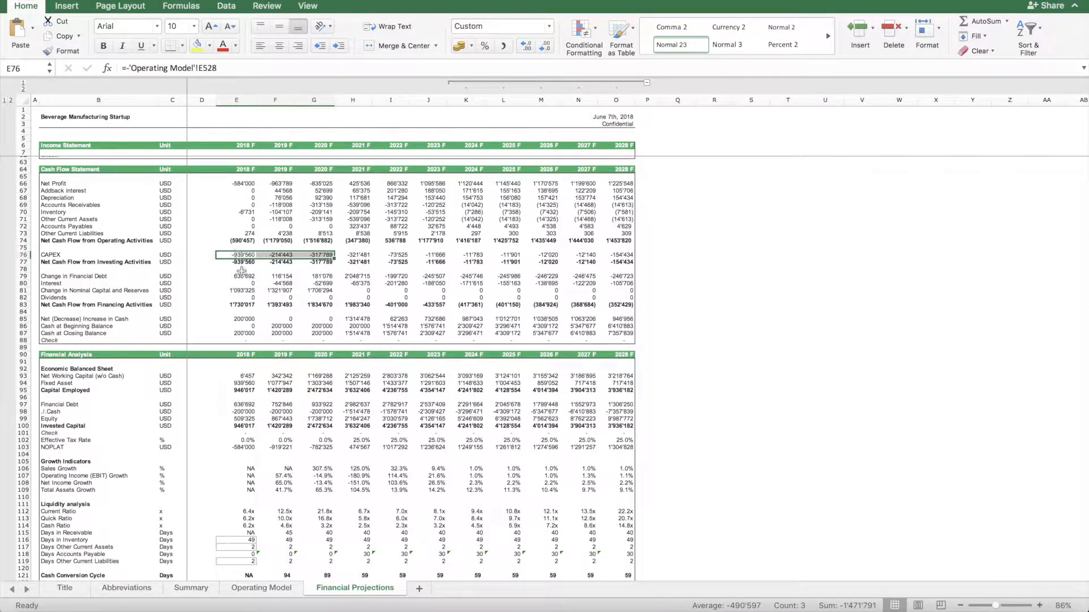
click(364, 256)
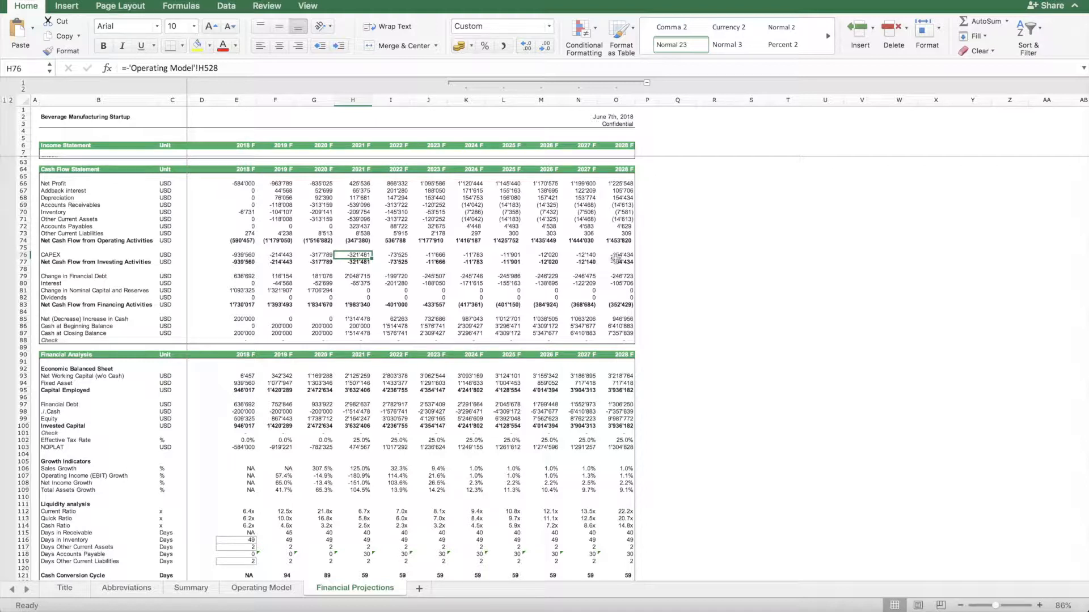
- Inspect the Change in Financial Debt values across the years and check the 2018 Interest formula under financing activities
click(46, 278)
drag(240, 276, 416, 277)
drag(609, 280, 624, 297)
click(250, 286)
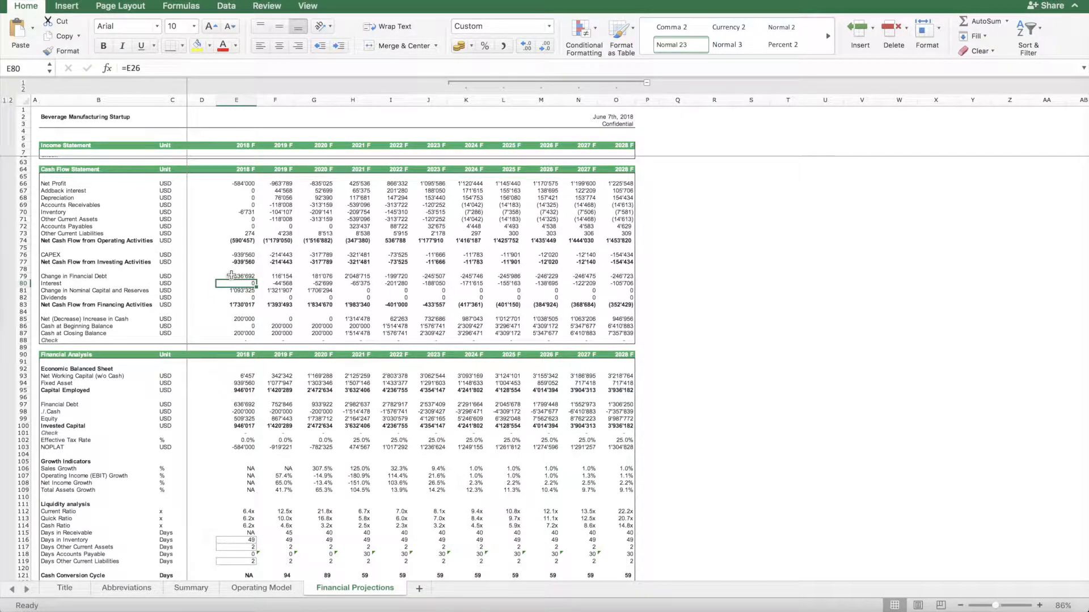
- Review the Financial Analysis section from the Economic Balanced Sheet through the growth, liquidity, leverage, efficiency and return ratios
scroll(434, 302, down, 6)
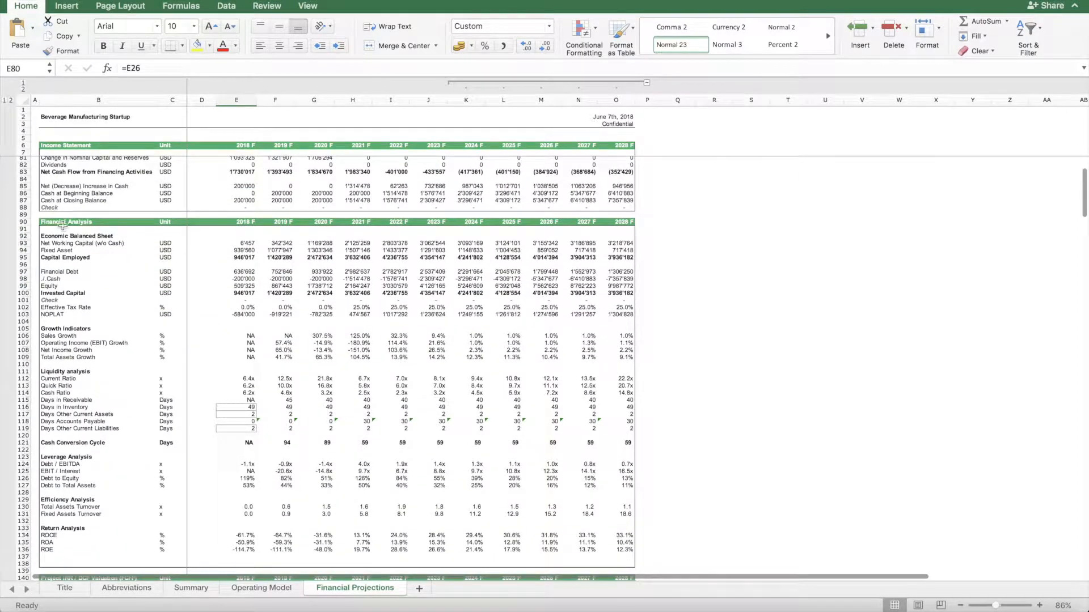
drag(313, 221, 106, 273)
click(105, 285)
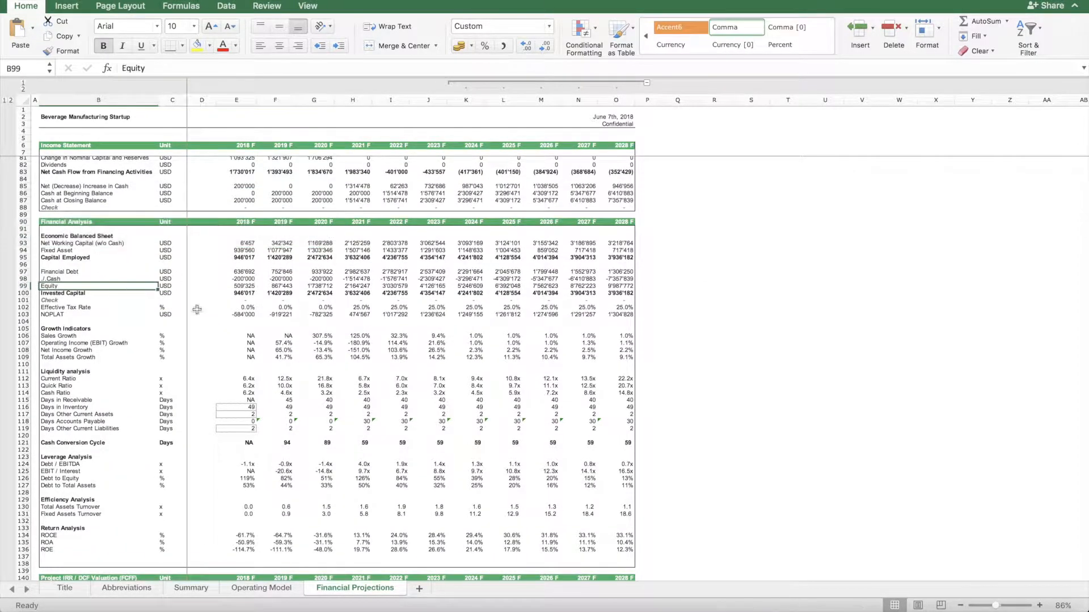
scroll(397, 406, down, 7)
scroll(397, 407, up, 3)
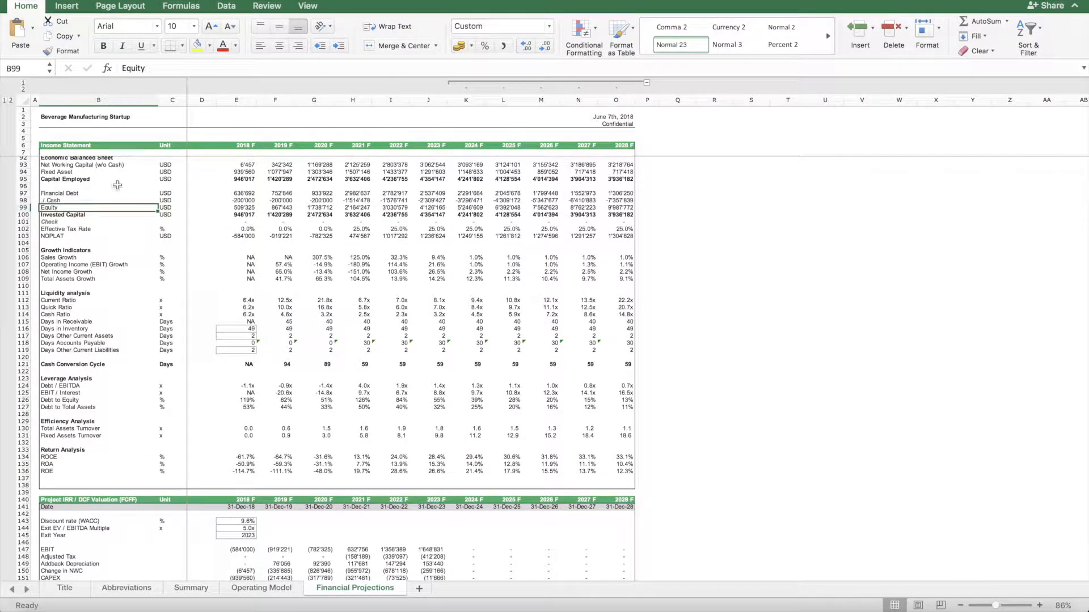
scroll(380, 355, down, 4)
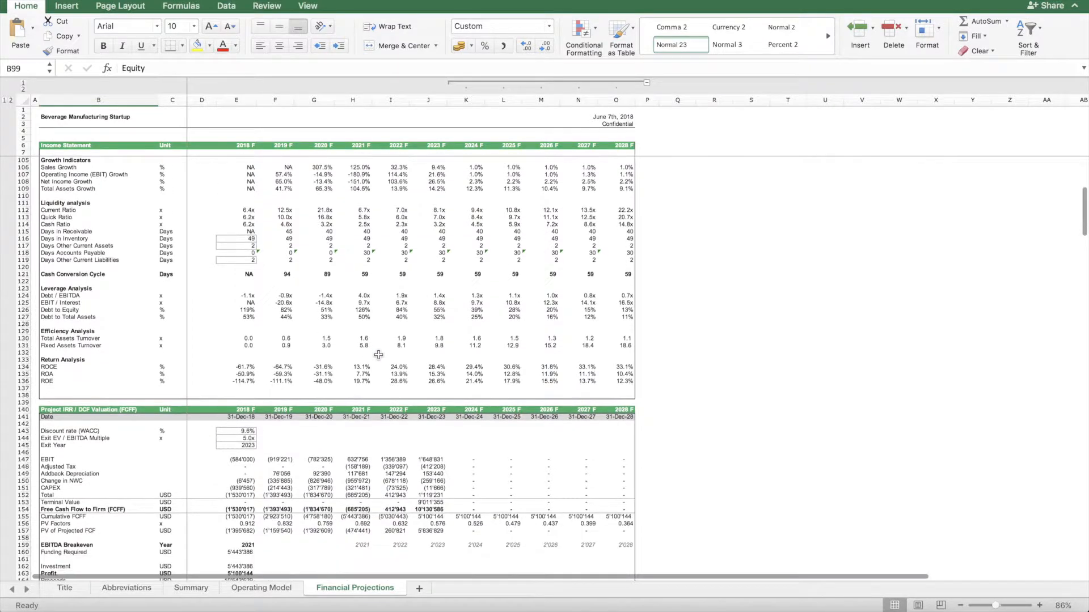
- Look over the Project IRR / DCF Valuation section and select the Free Cash Flow to Firm row through 2028
scroll(480, 293, down, 6)
scroll(480, 292, down, 5)
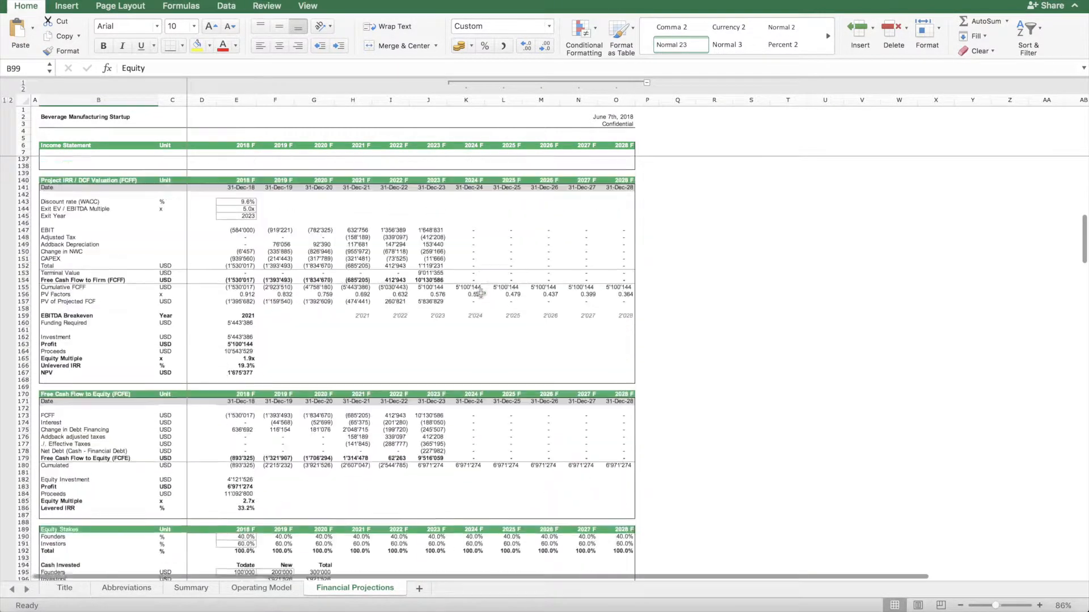
scroll(388, 288, up, 2)
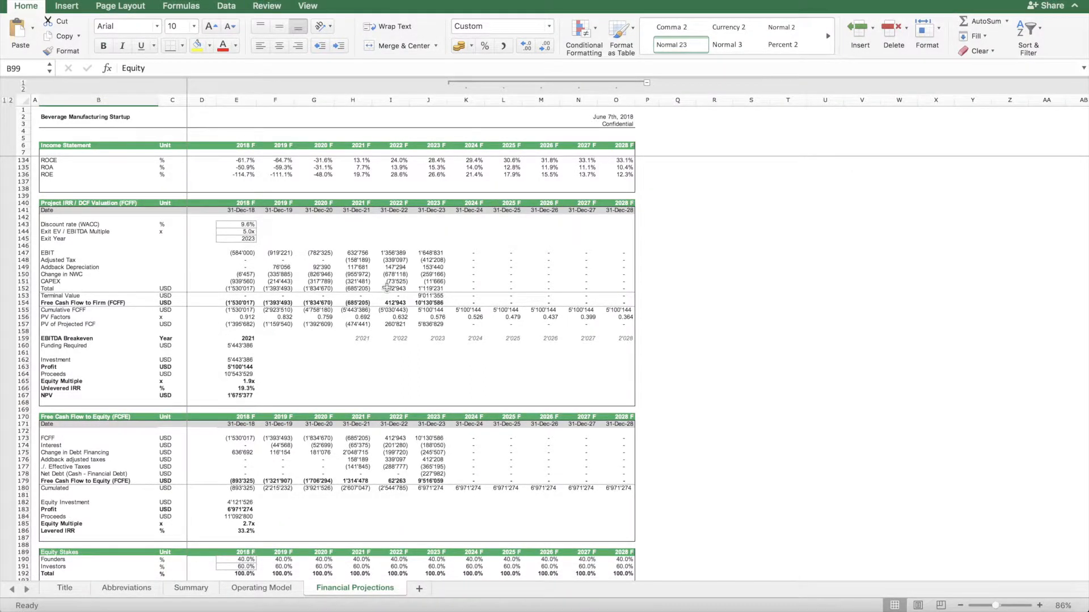
scroll(386, 288, down, 1)
scroll(386, 288, right, 1)
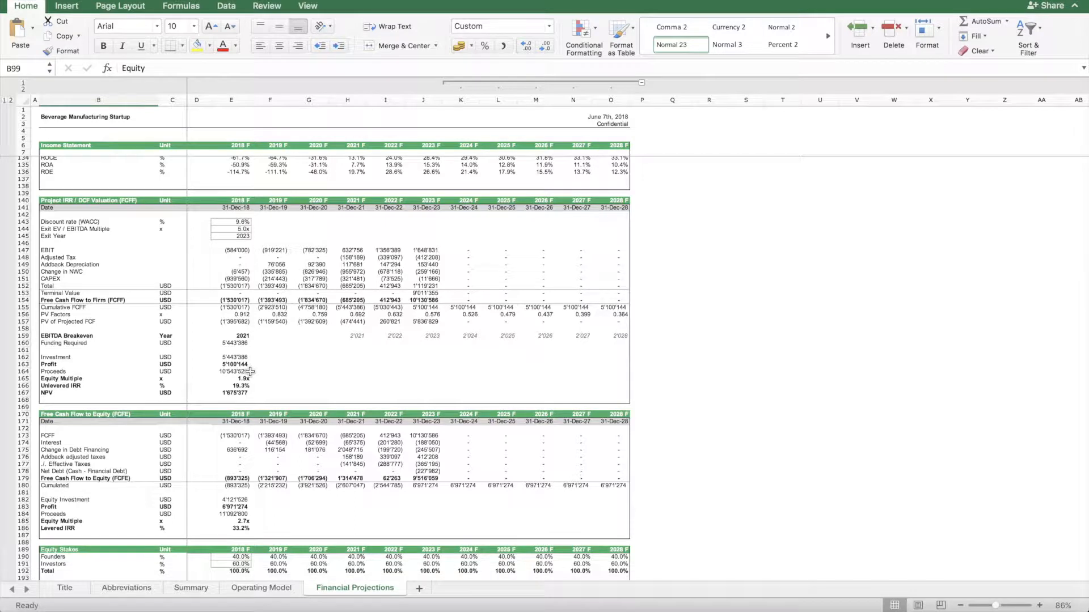
drag(58, 302, 627, 302)
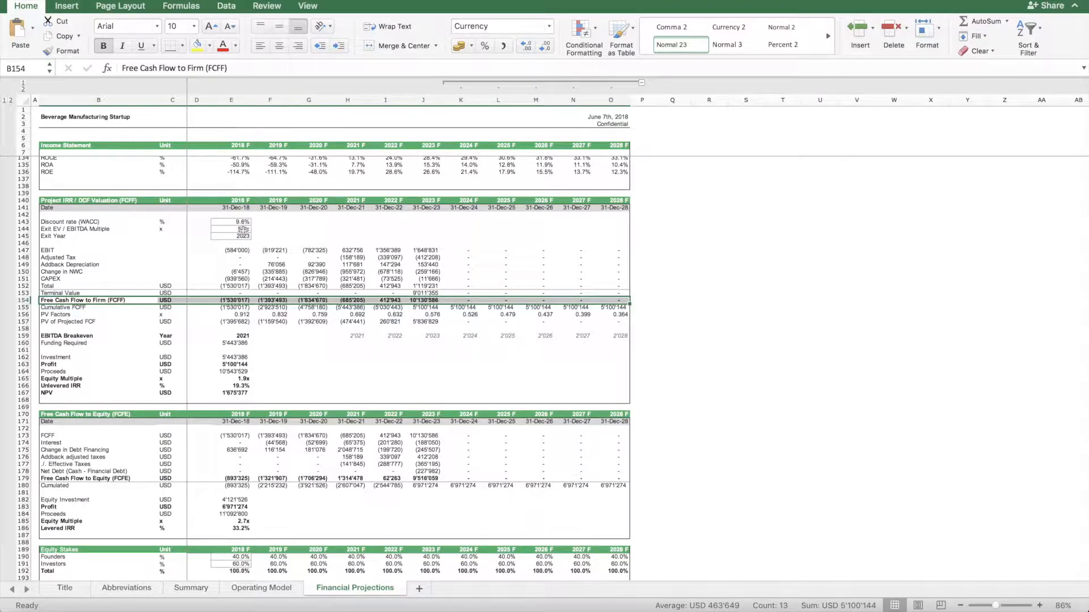
- Check the exit multiple, Exit Year, 2023 Total and 2023 Terminal Value formulas, and select the FCFF results from Investment through NPV
click(244, 229)
click(430, 287)
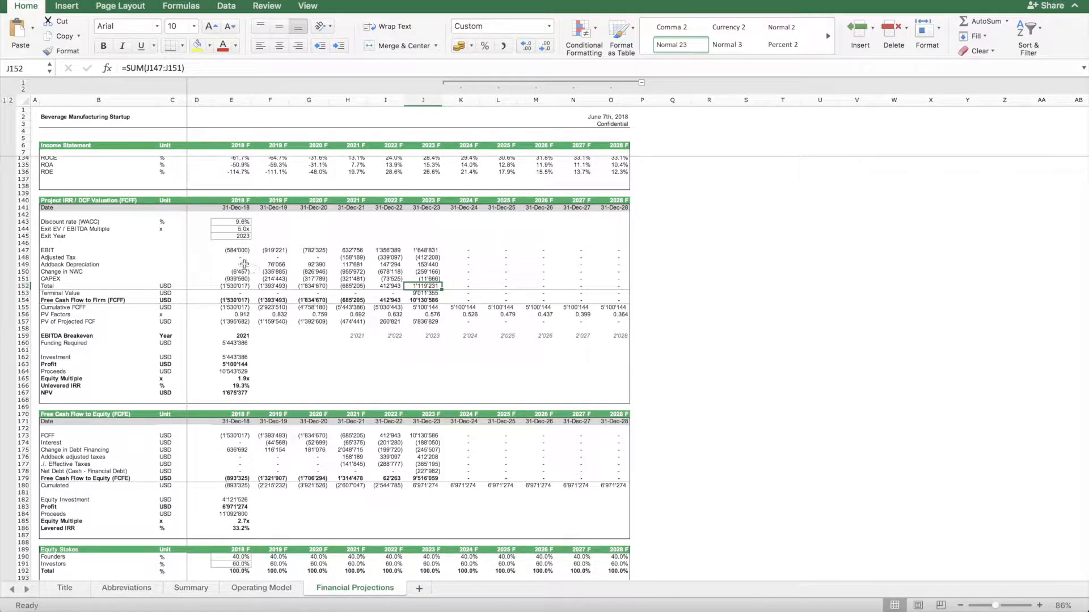
click(224, 236)
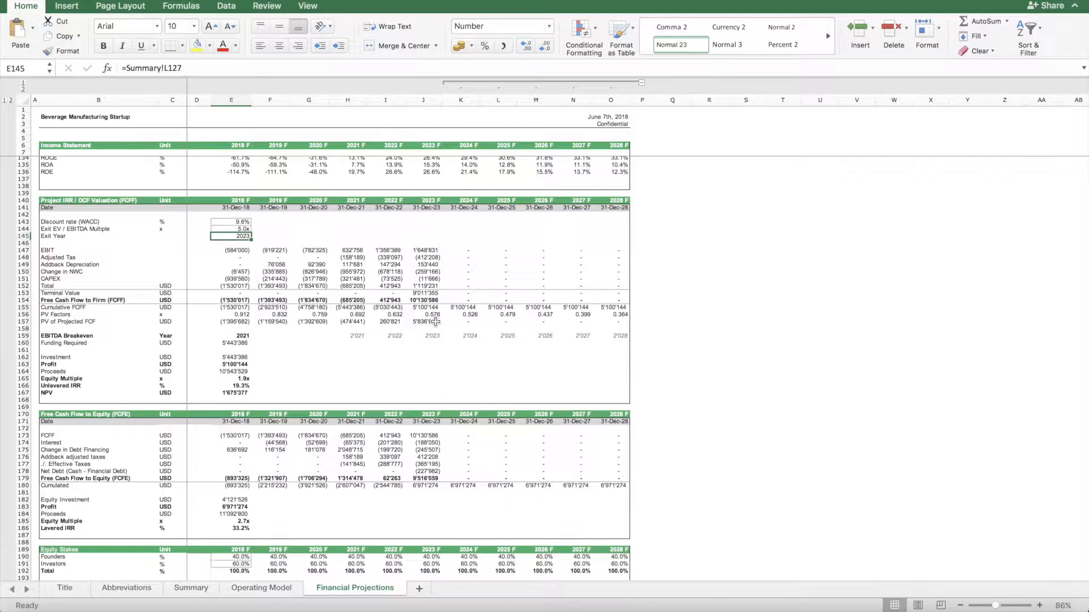
click(434, 293)
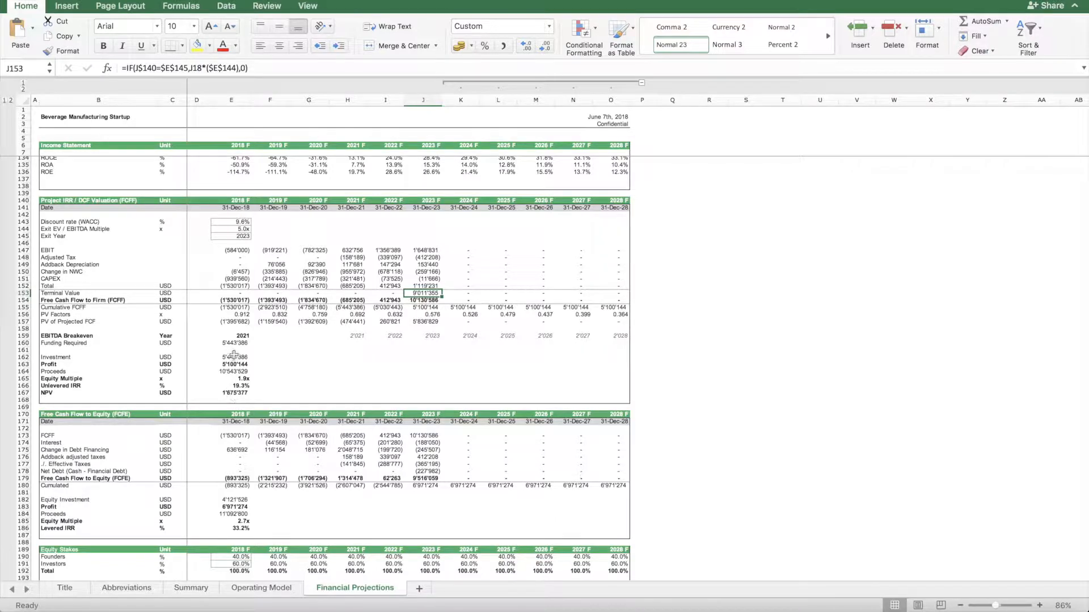
drag(238, 358, 248, 387)
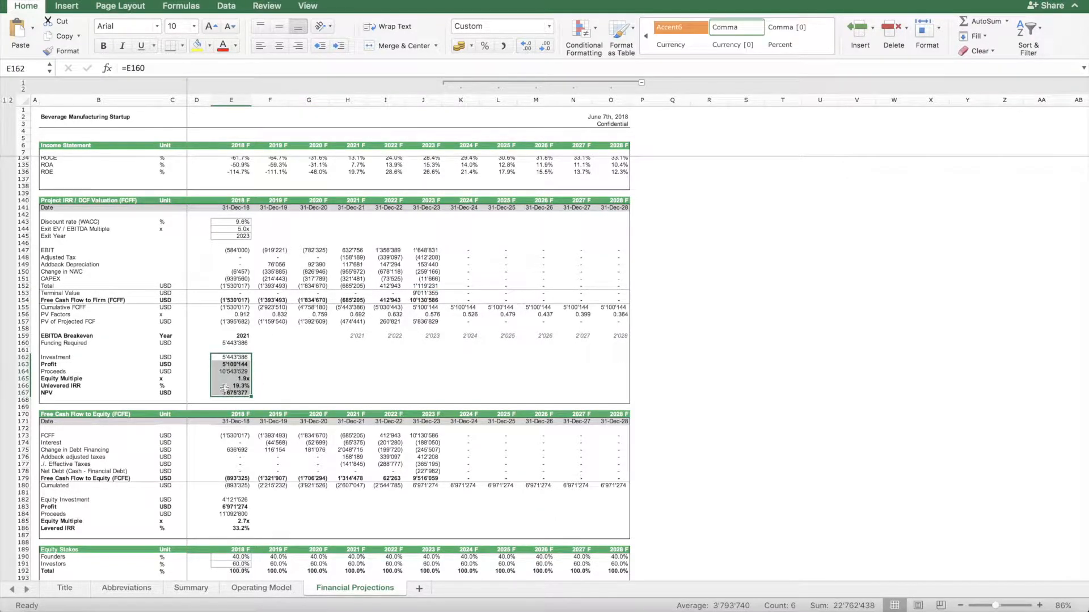
- Examine the Free Cash Flow to Equity section, selecting the Interest through Net Debt rows and checking the Levered IRR formula
scroll(311, 365, down, 5)
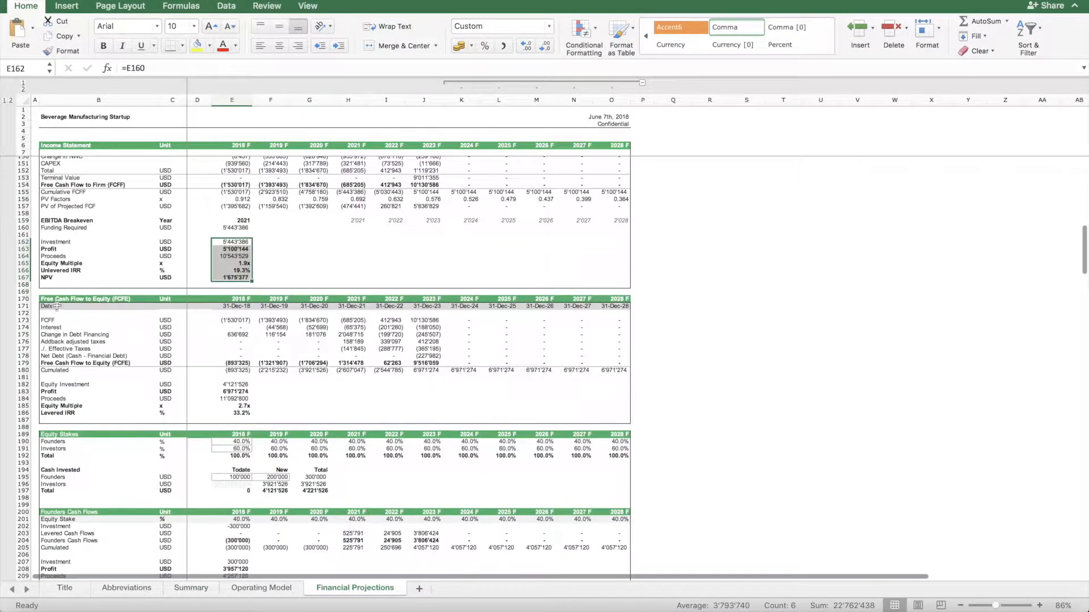
click(54, 299)
scroll(105, 302, down, 3)
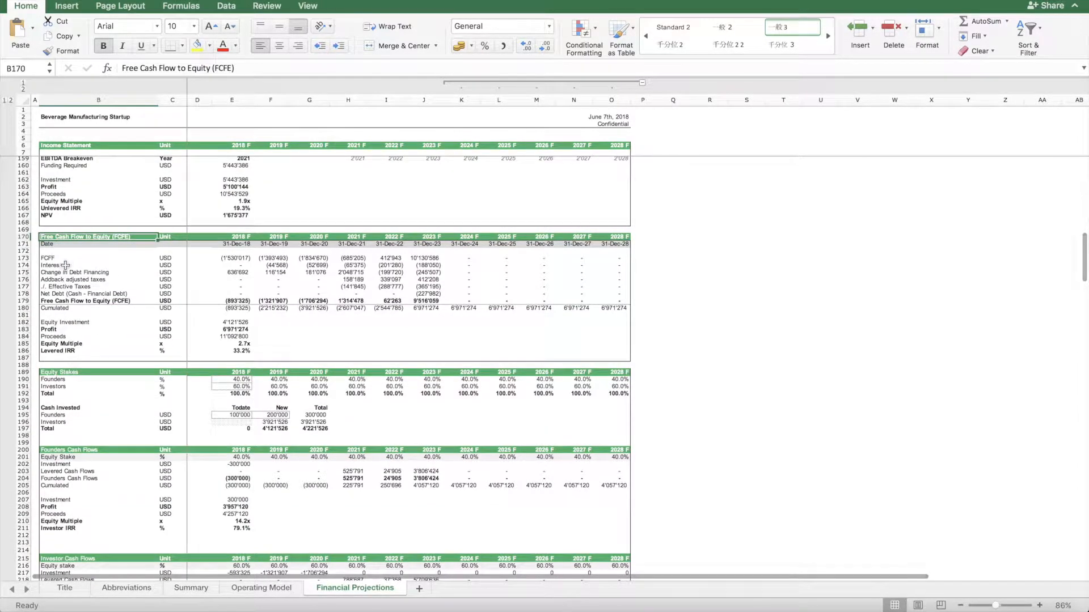
scroll(64, 277, up, 3)
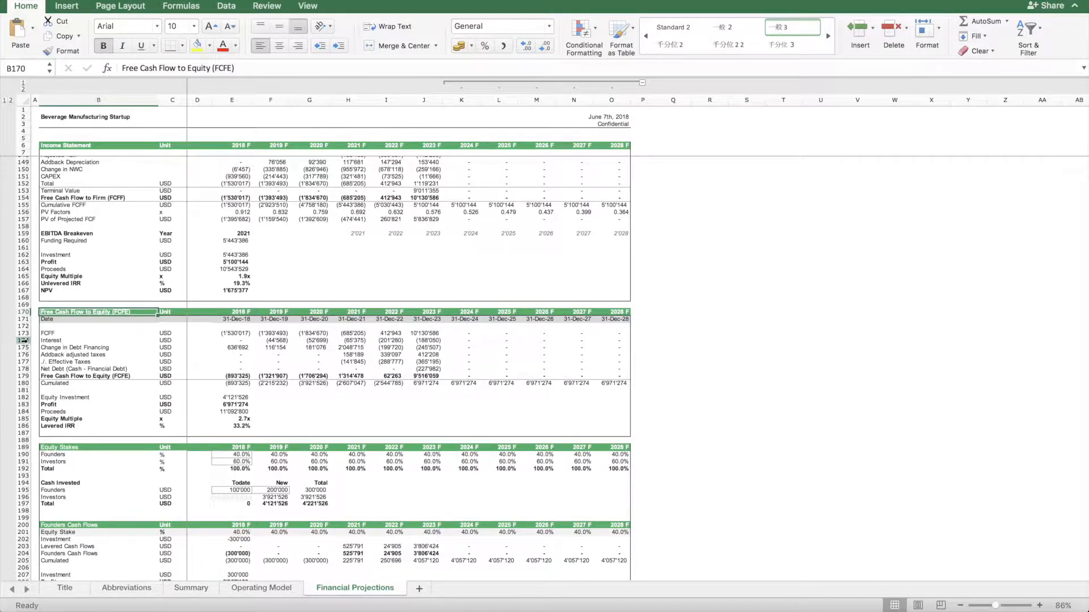
drag(23, 340, 29, 369)
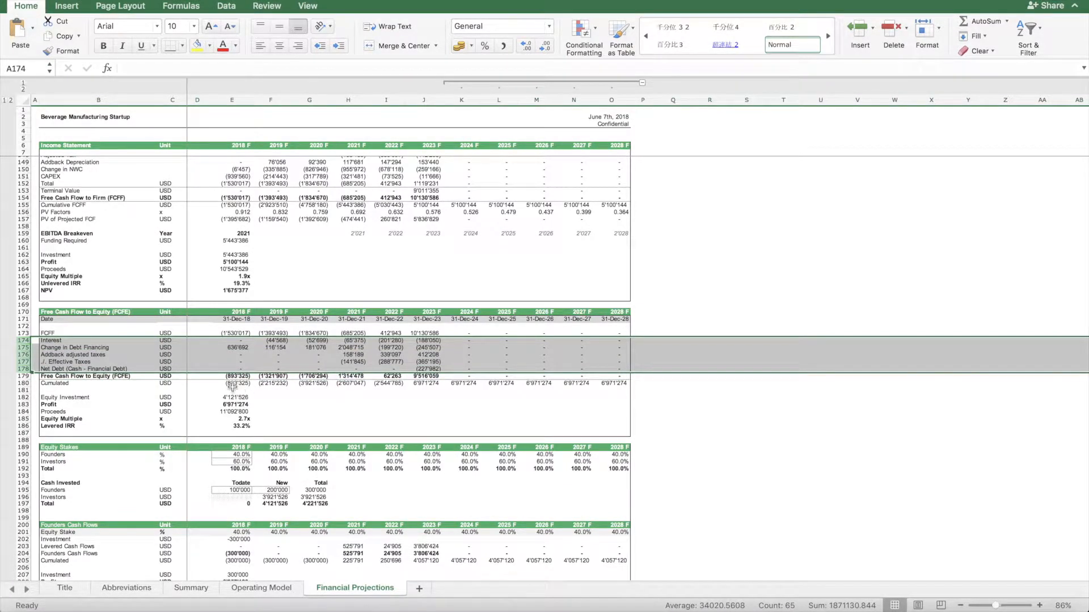
click(235, 387)
click(238, 426)
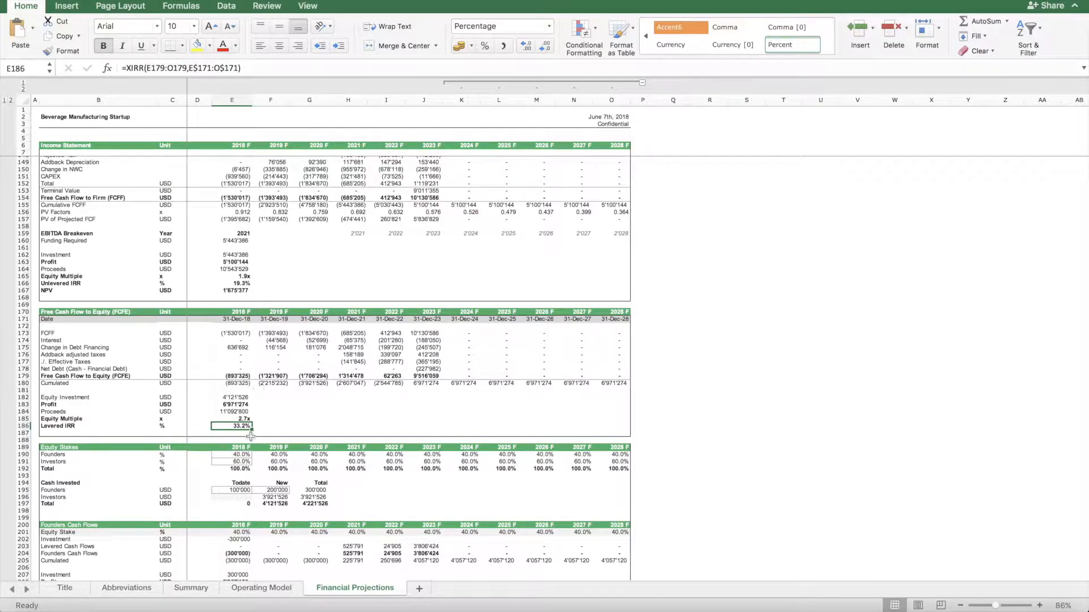
scroll(469, 361, down, 5)
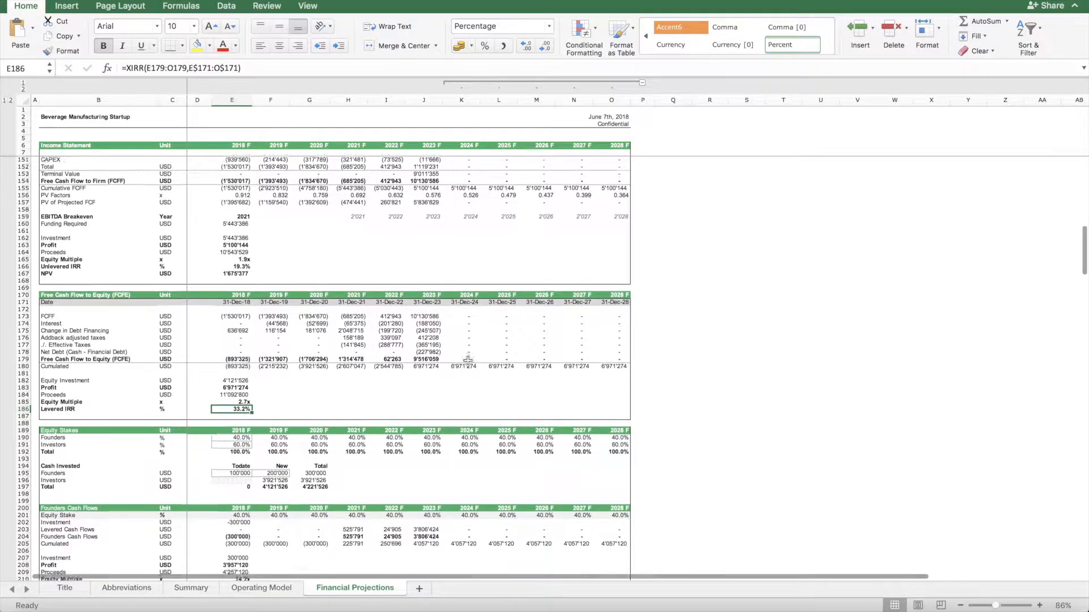
- Review the Equity Stakes section, checking the Investors label link and the 2018 Total and Investors stake formulas
scroll(468, 361, down, 5)
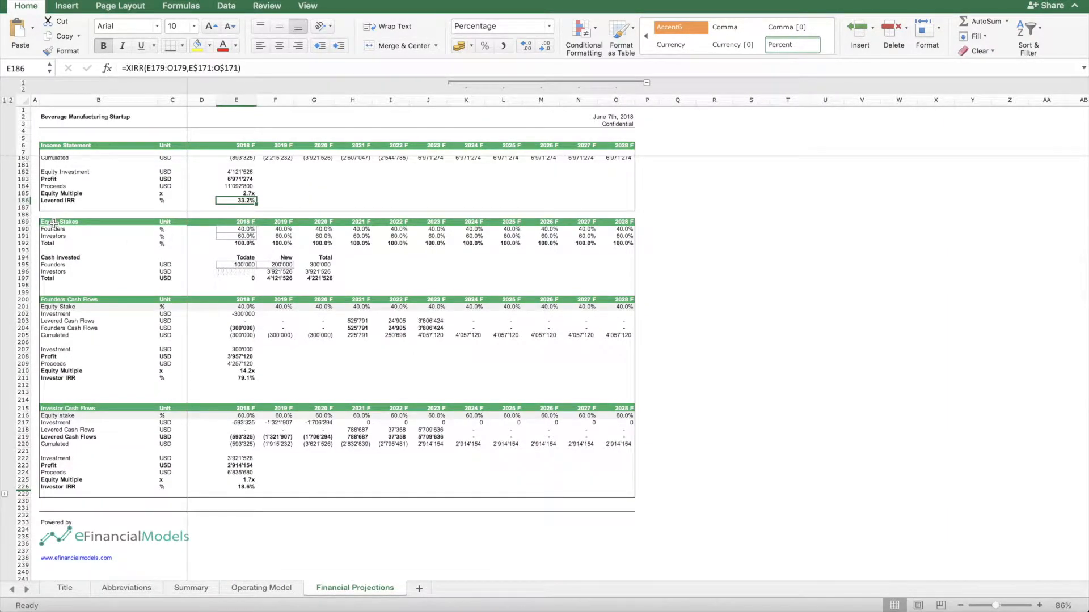
scroll(212, 236, up, 3)
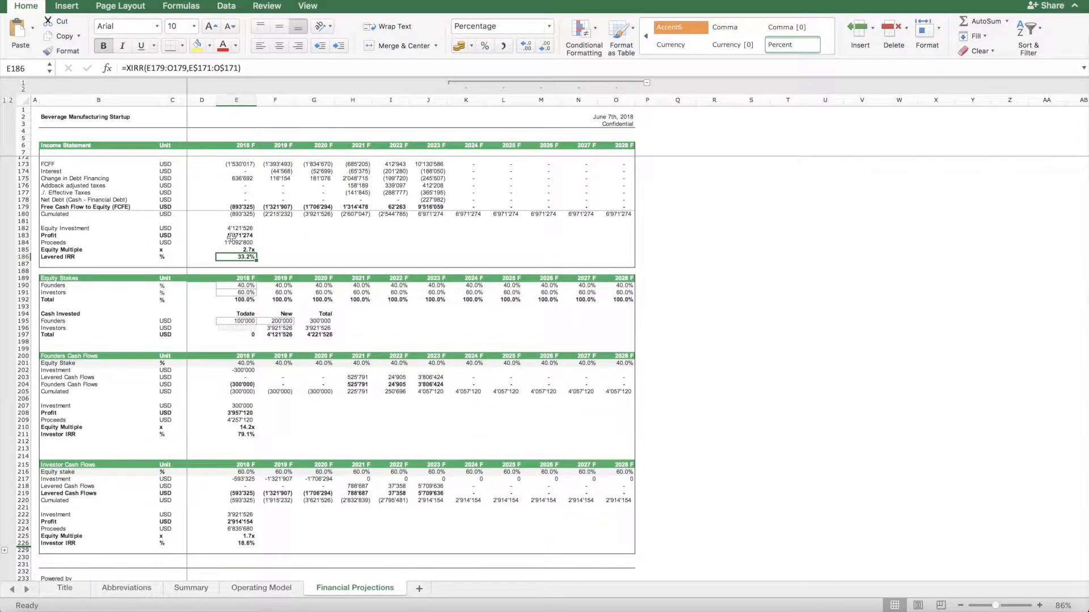
scroll(235, 309, right, 1)
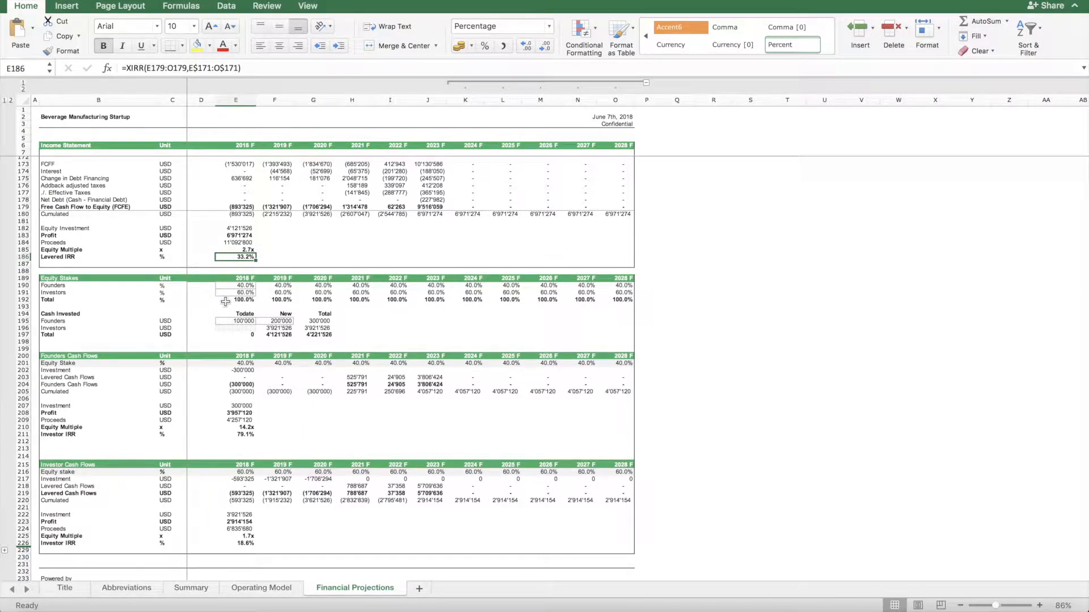
click(74, 296)
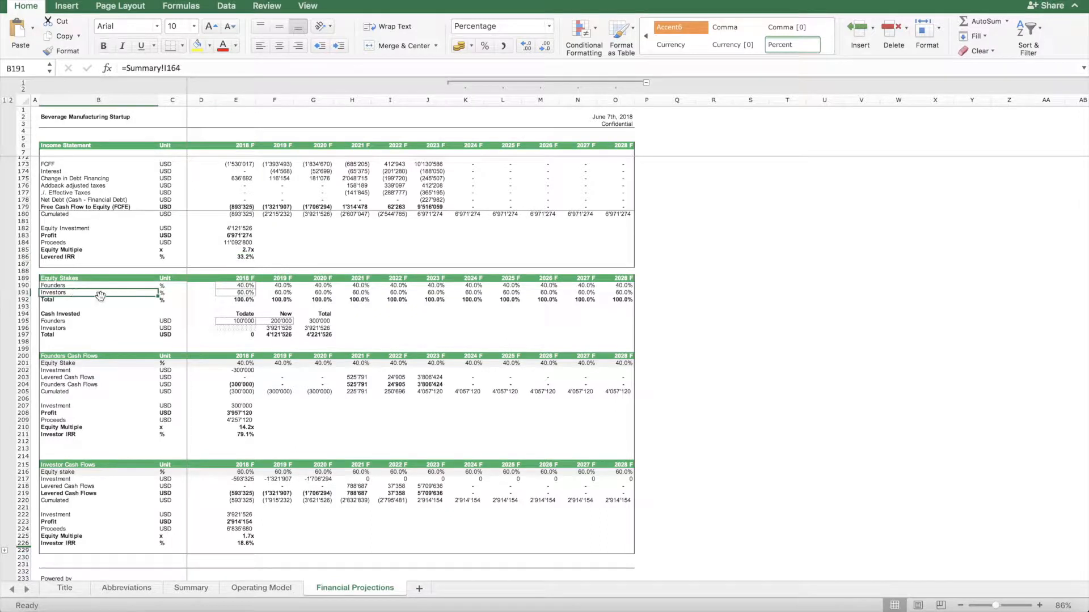
click(241, 300)
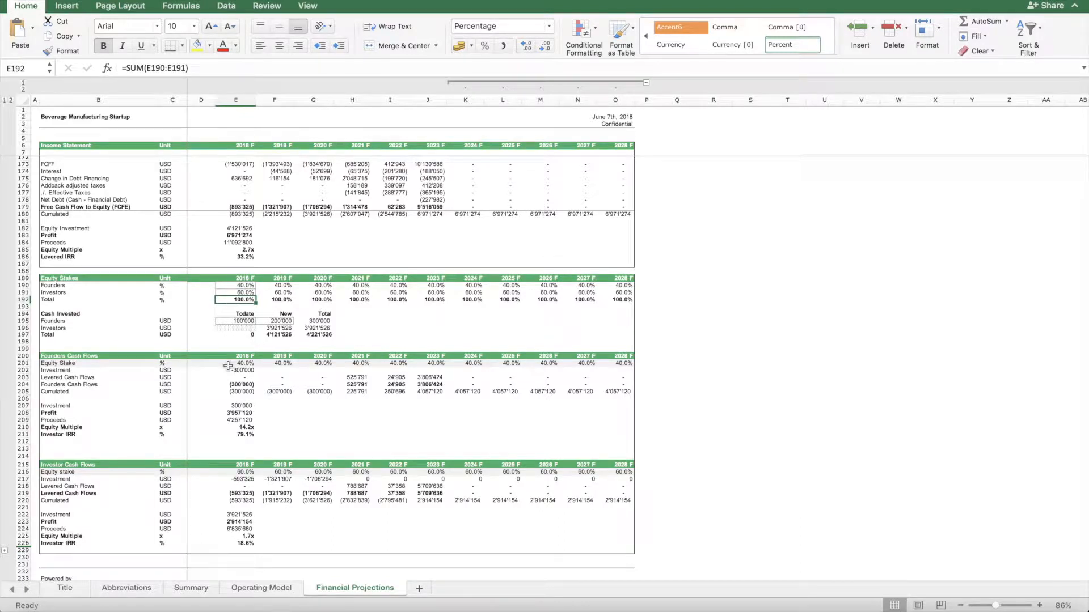
click(236, 293)
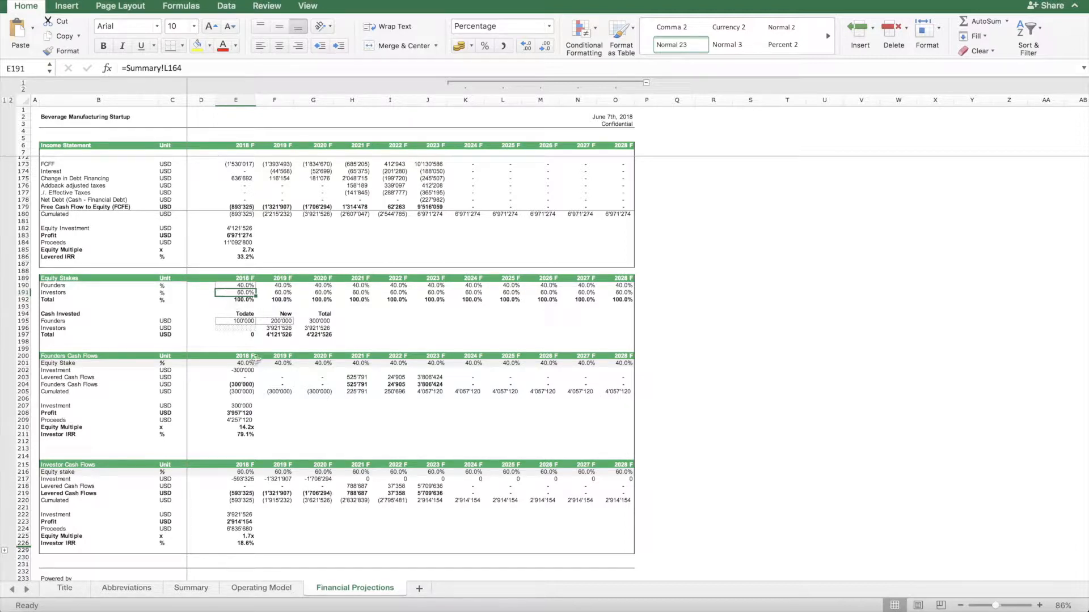
- Check the Investor IRR formula under Investor Cash Flows, select its Investment through Investor IRR results, and look over the founders' and investors' cash flows
scroll(254, 360, down, 3)
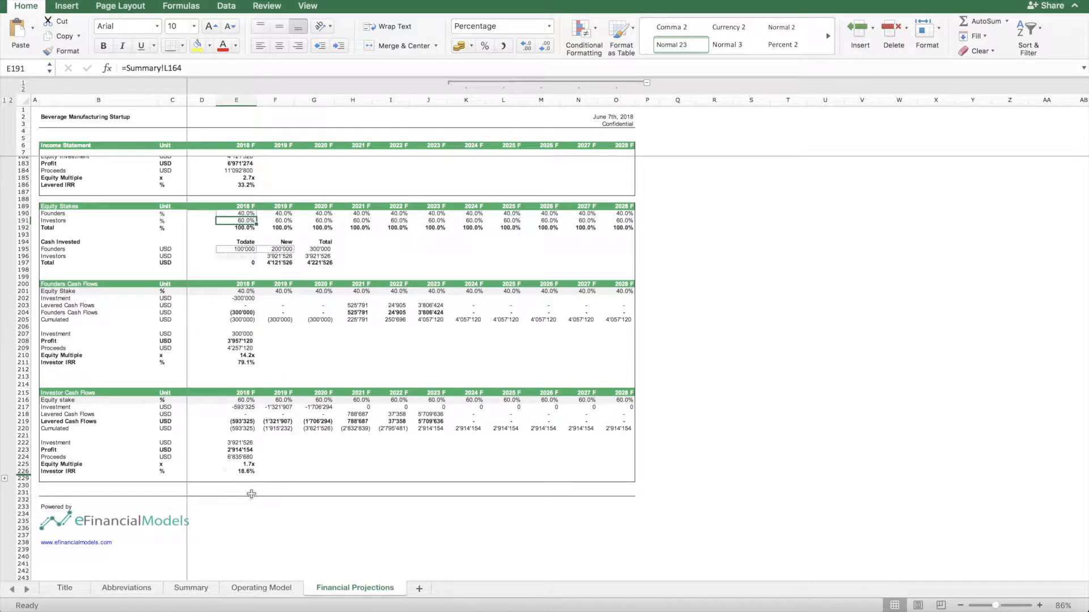
click(242, 472)
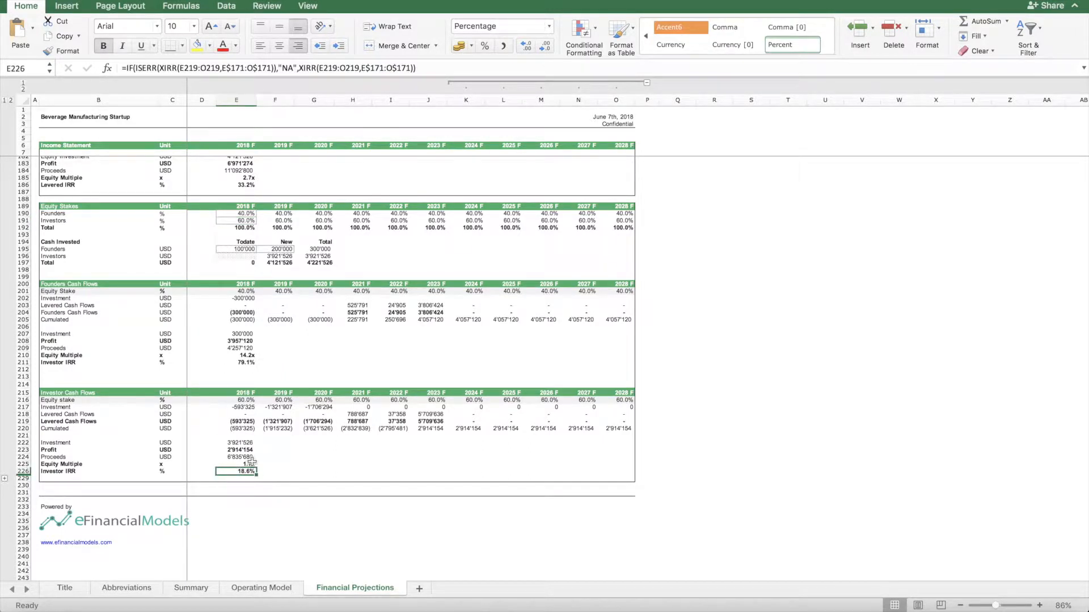
drag(238, 446, 239, 471)
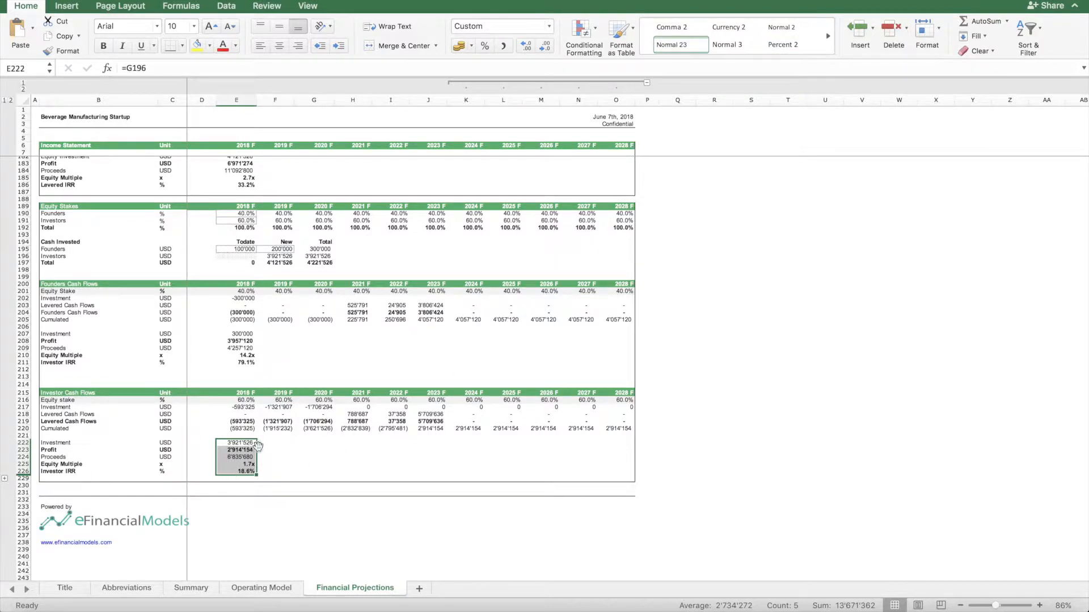
scroll(259, 445, up, 1)
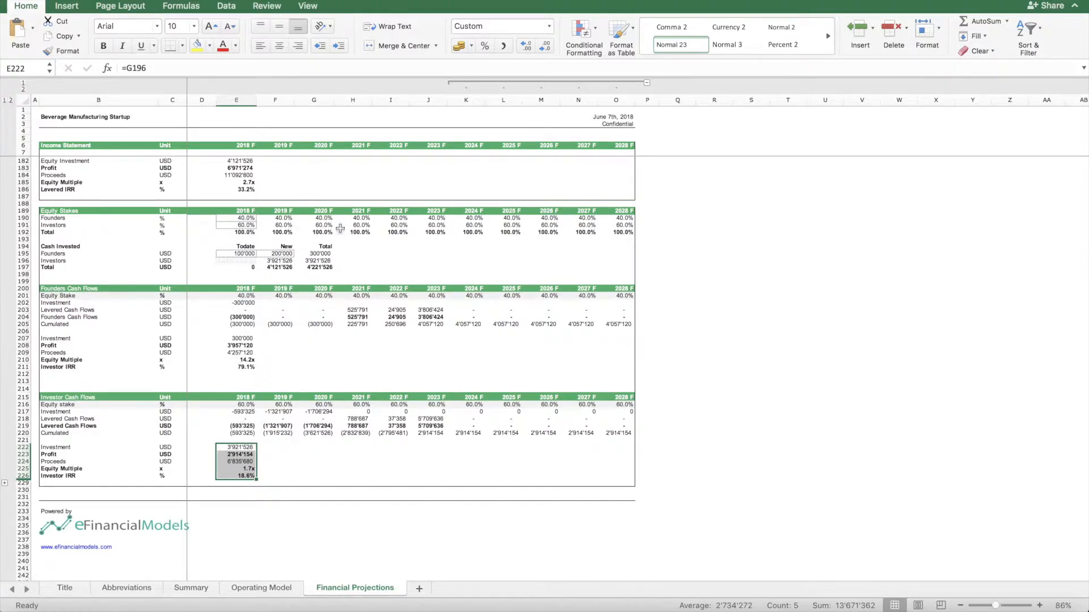
scroll(297, 168, up, 5)
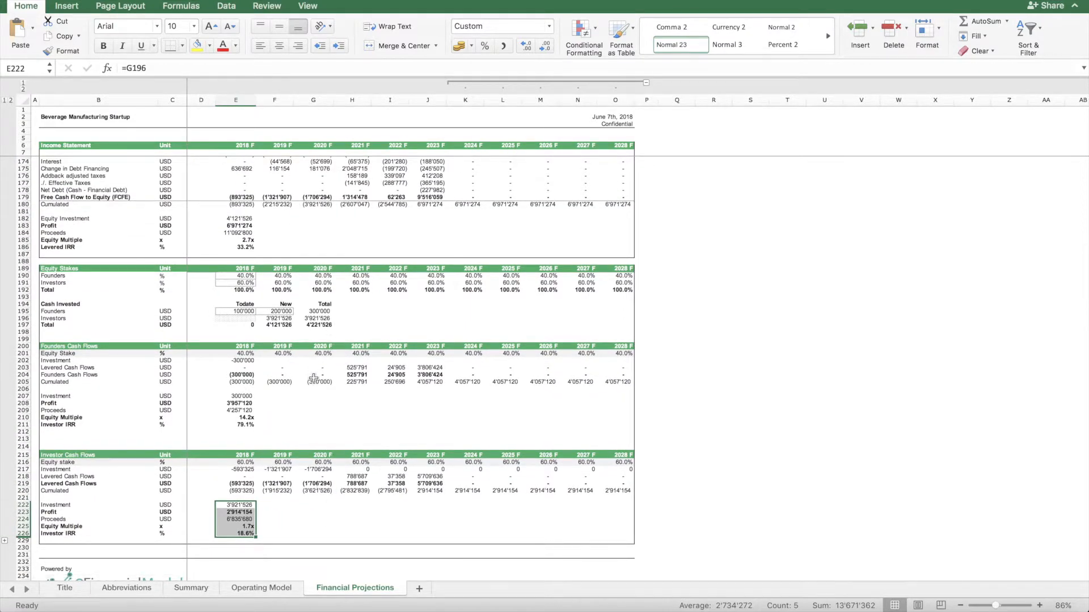
scroll(323, 401, down, 1)
scroll(324, 400, down, 5)
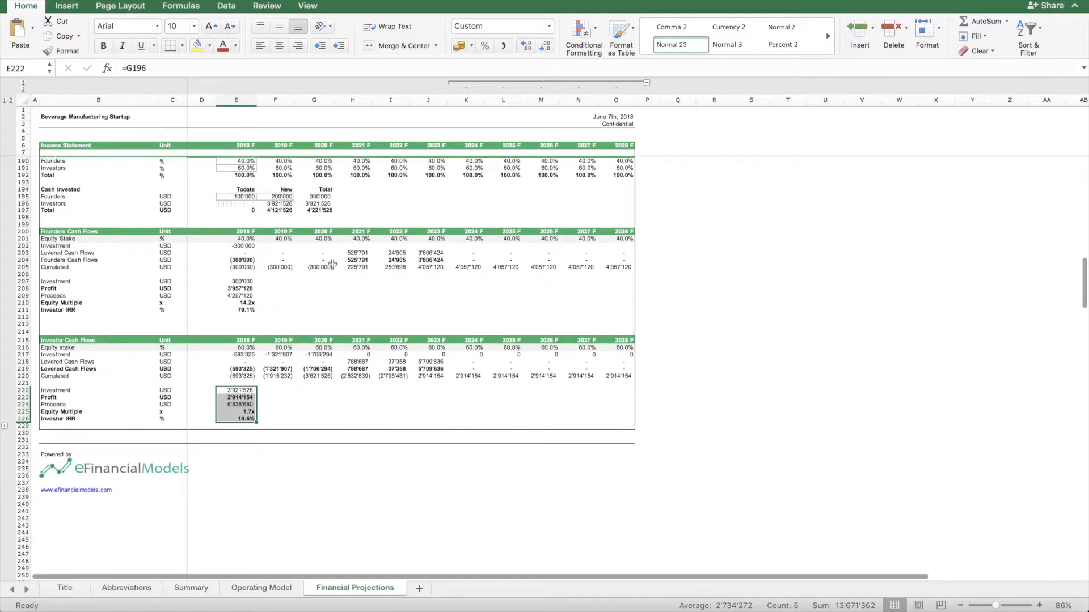